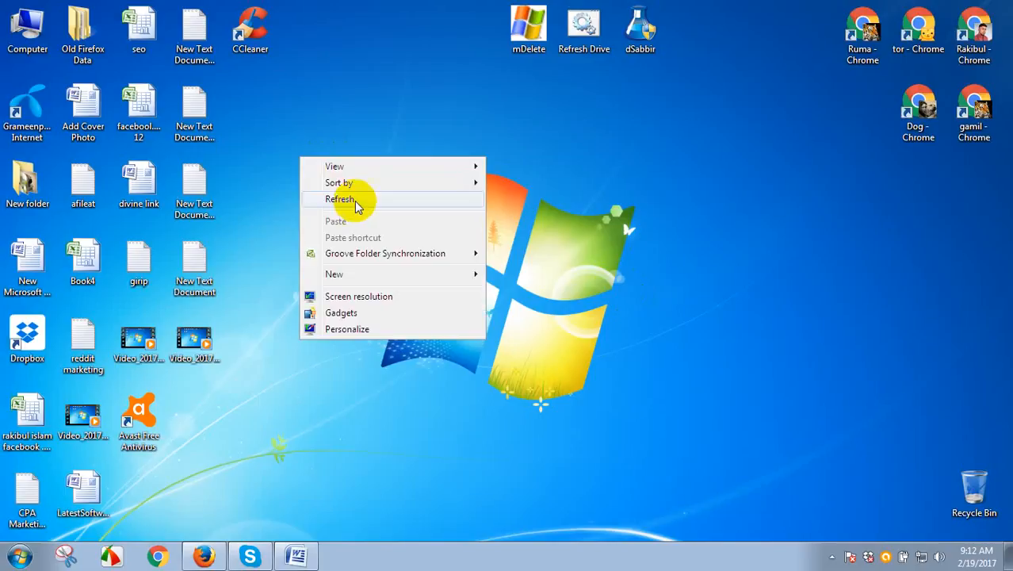
pyautogui.click(366, 204)
pyautogui.rightClick(331, 165)
pyautogui.click(384, 215)
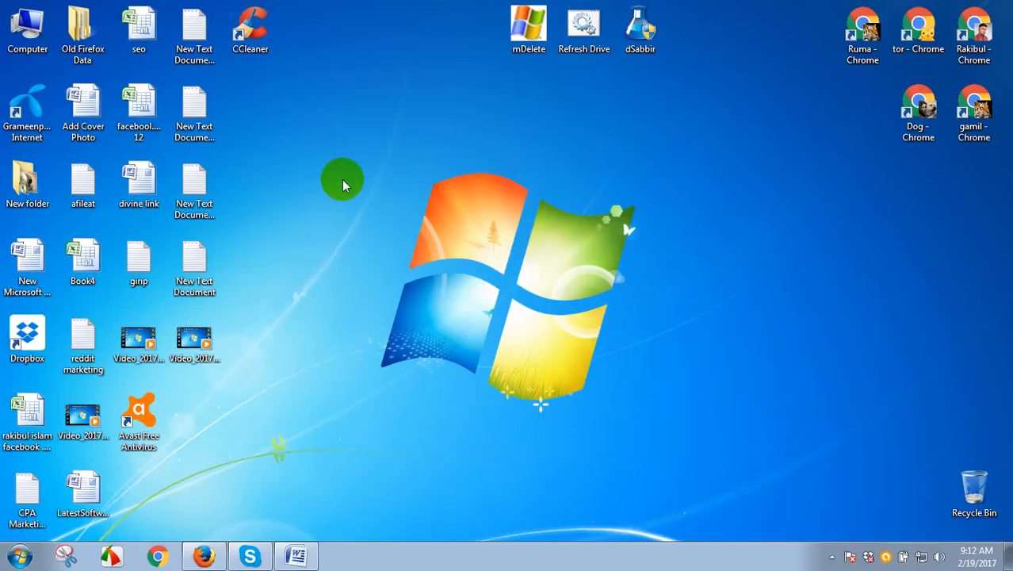
pyautogui.rightClick(342, 179)
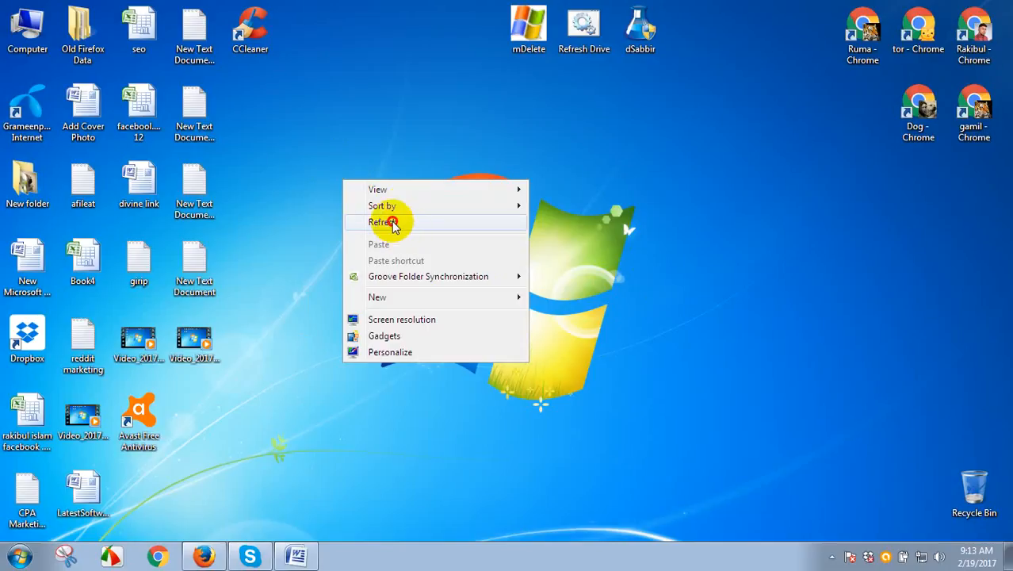
pyautogui.click(396, 221)
pyautogui.rightClick(348, 185)
pyautogui.click(398, 221)
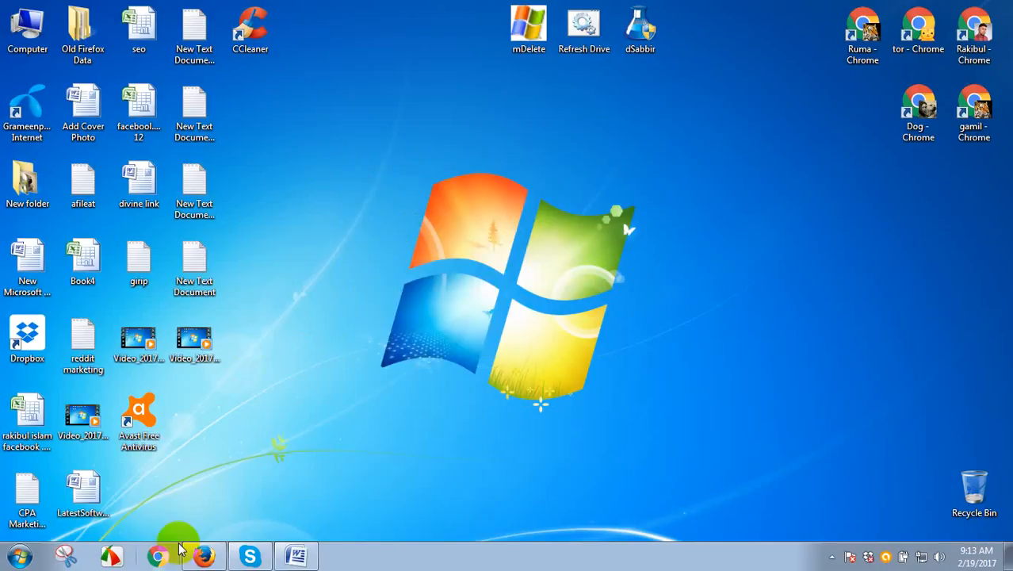
# - Switch to the Facebook tab in Firefox and start creating a new Page from the account options
pyautogui.click(204, 555)
pyautogui.click(213, 11)
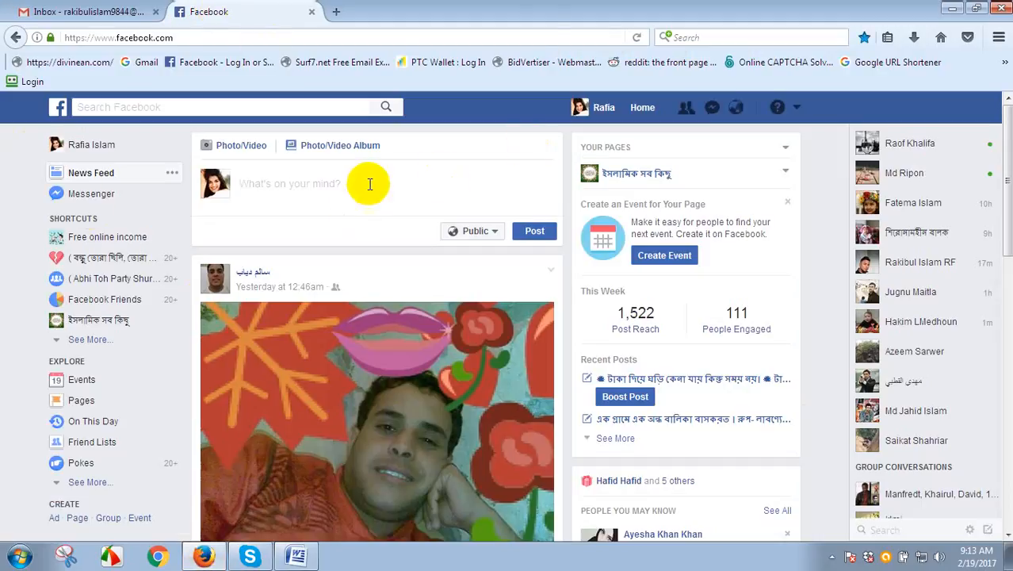
pyautogui.click(798, 108)
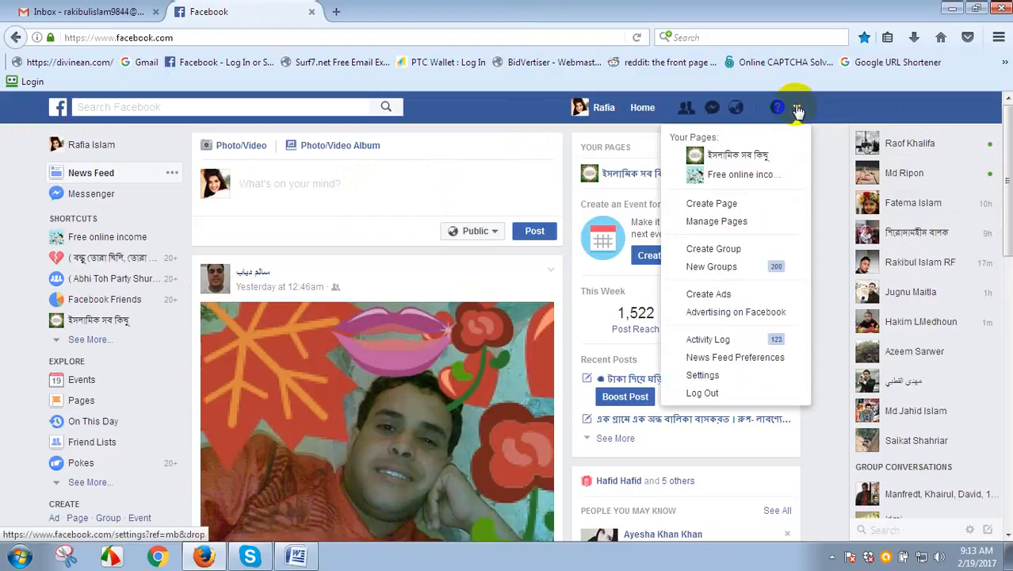
pyautogui.click(730, 209)
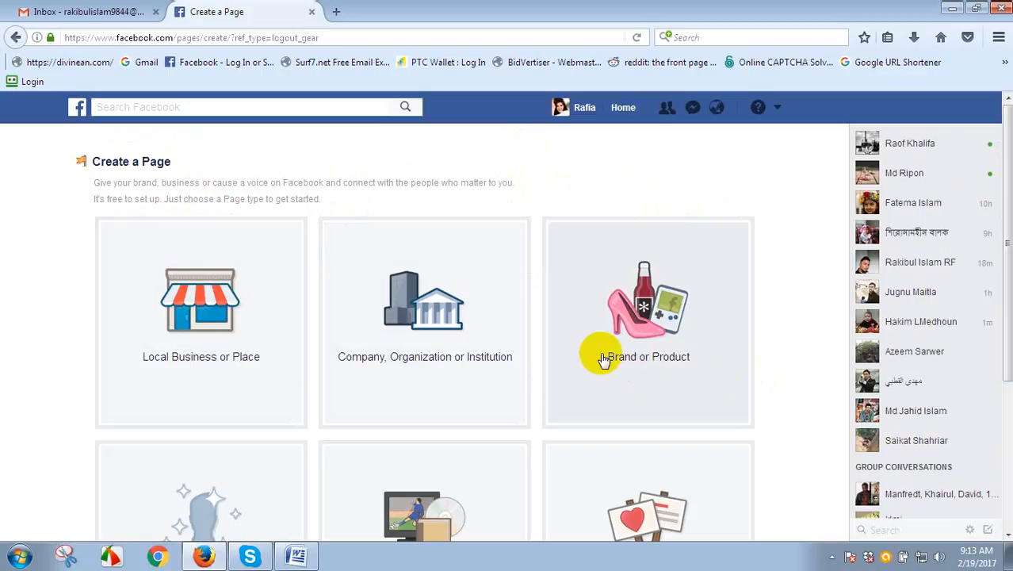
# - Choose Brand or Product as the page type and set its category to Camera/Photo
pyautogui.scroll(-3, 1009, 242)
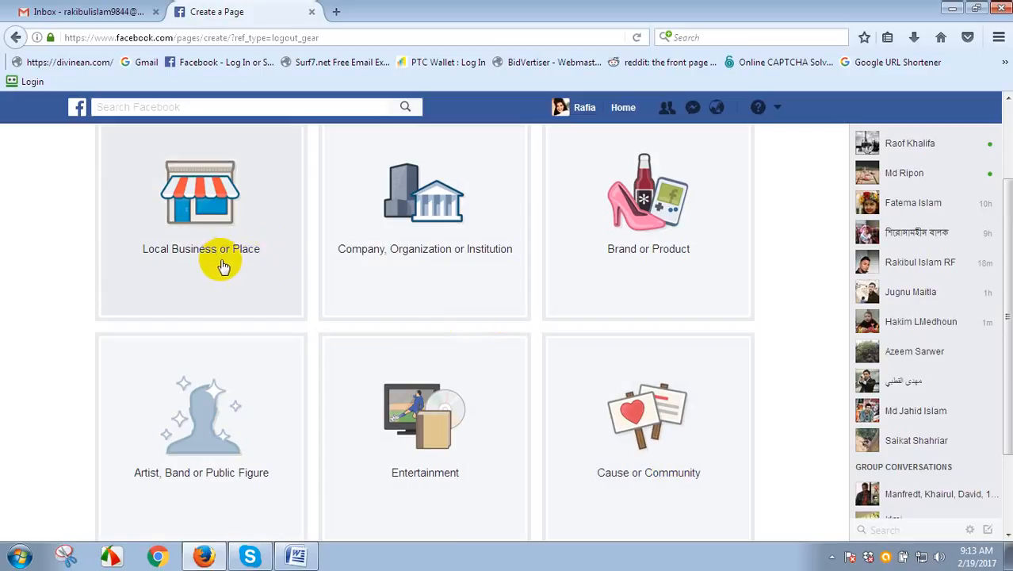
pyautogui.scroll(-1, 1007, 255)
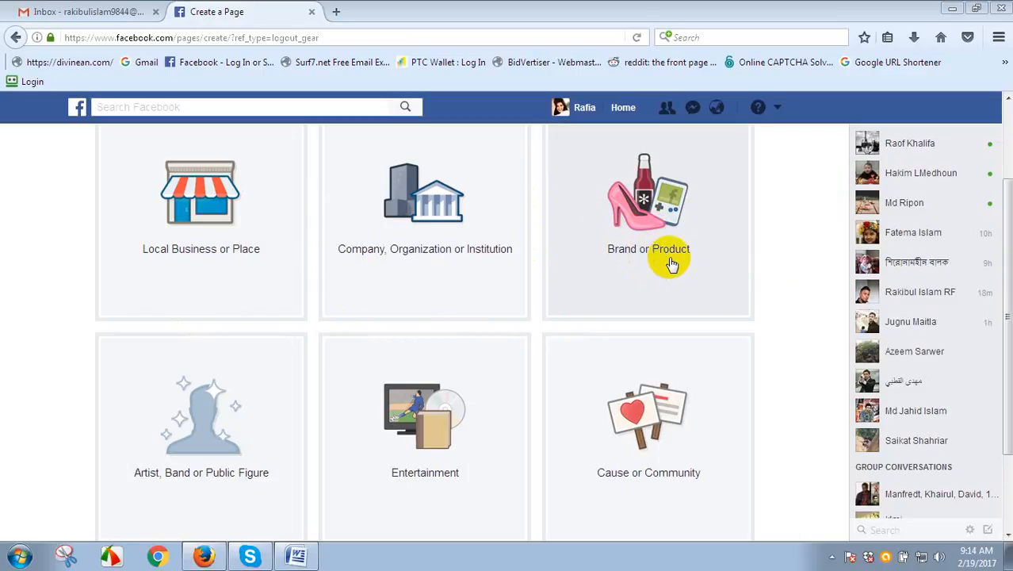
pyautogui.click(630, 229)
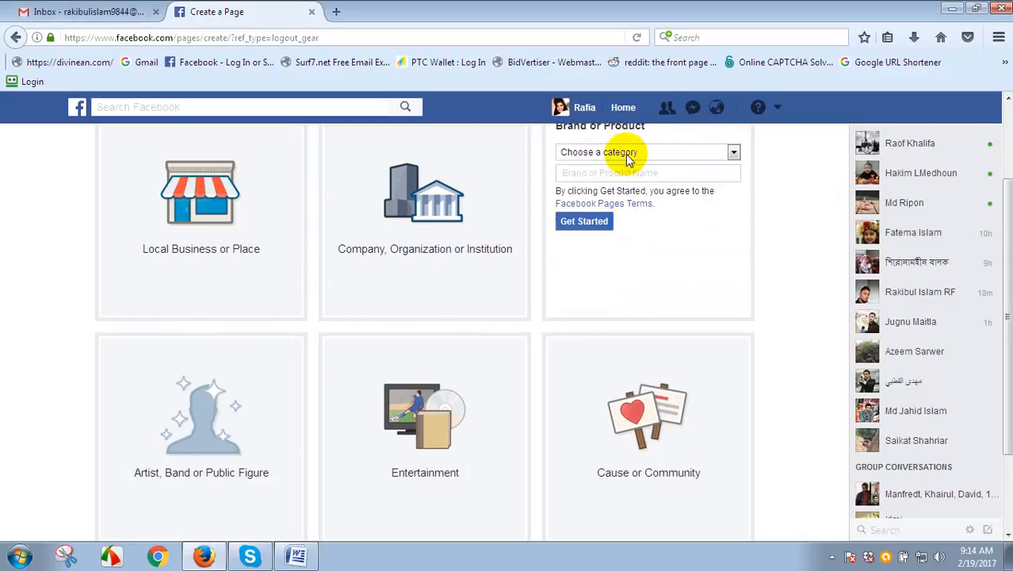
pyautogui.scroll(1, 628, 157)
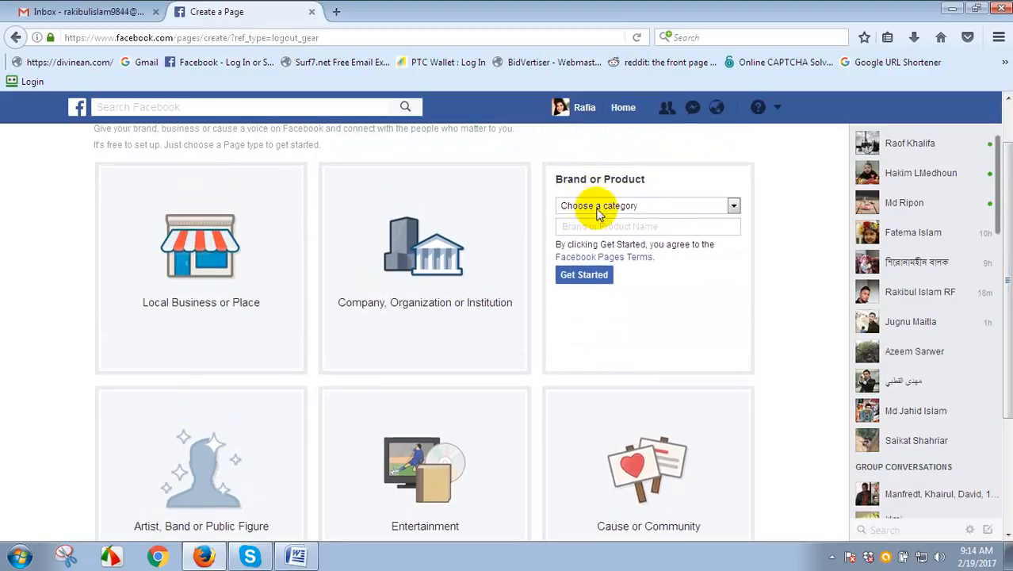
pyautogui.click(716, 210)
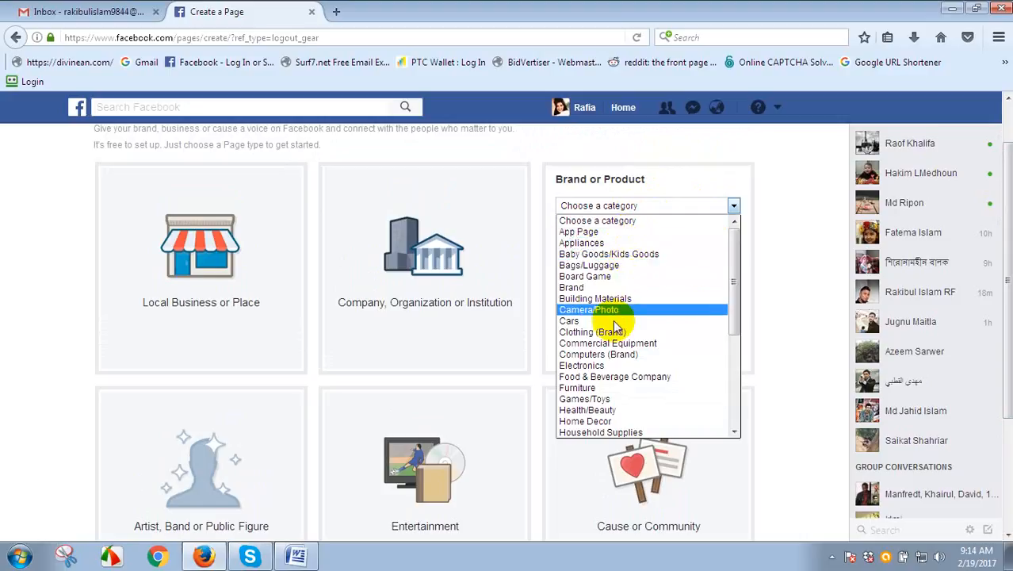
pyautogui.moveTo(735, 294); pyautogui.dragTo(735, 405)
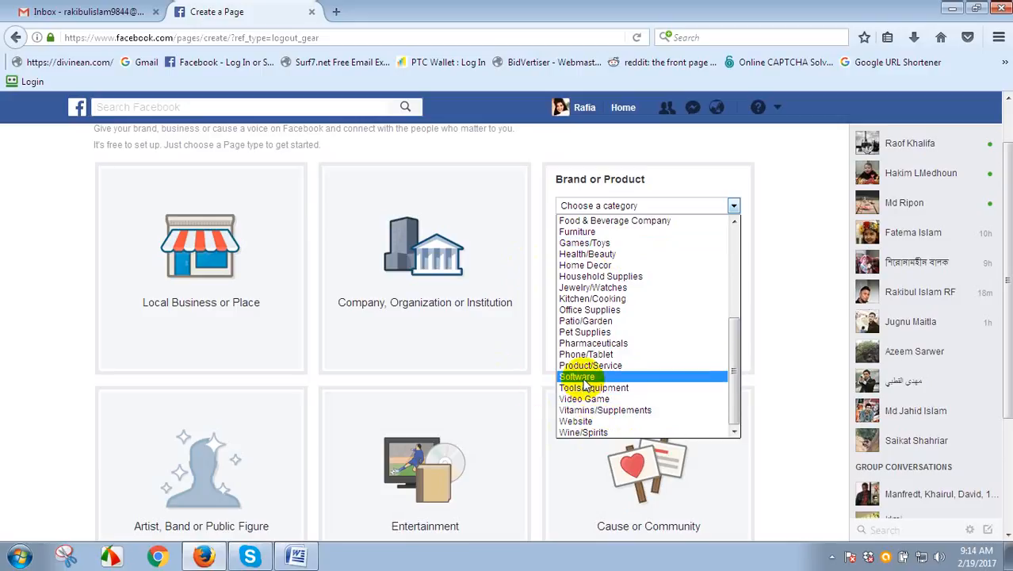
pyautogui.moveTo(735, 347); pyautogui.dragTo(739, 256)
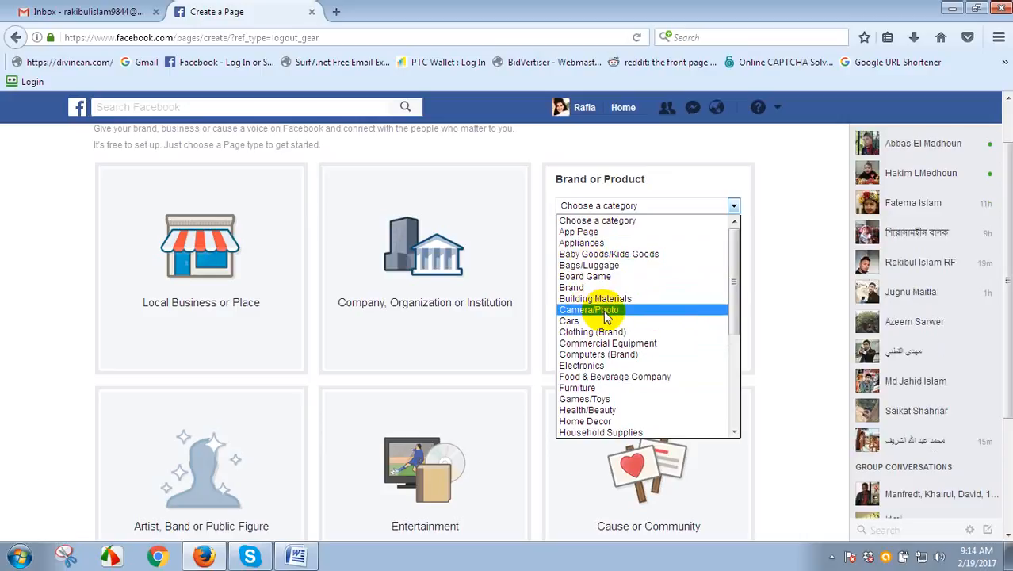
pyautogui.click(607, 310)
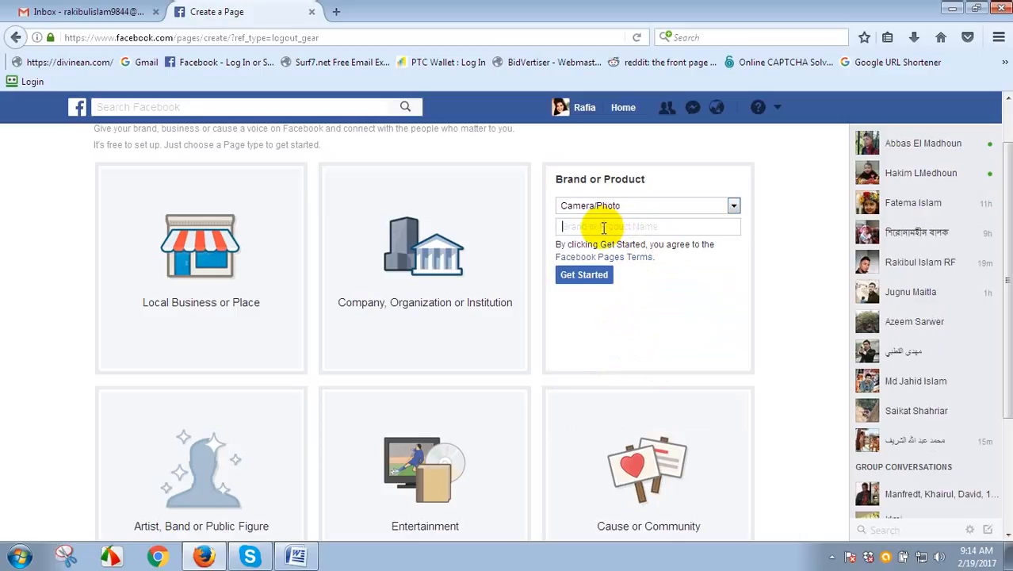
# - Fill in the suggested name "DSLR Camera - All Brands" and try to create the page with it
pyautogui.write('D')
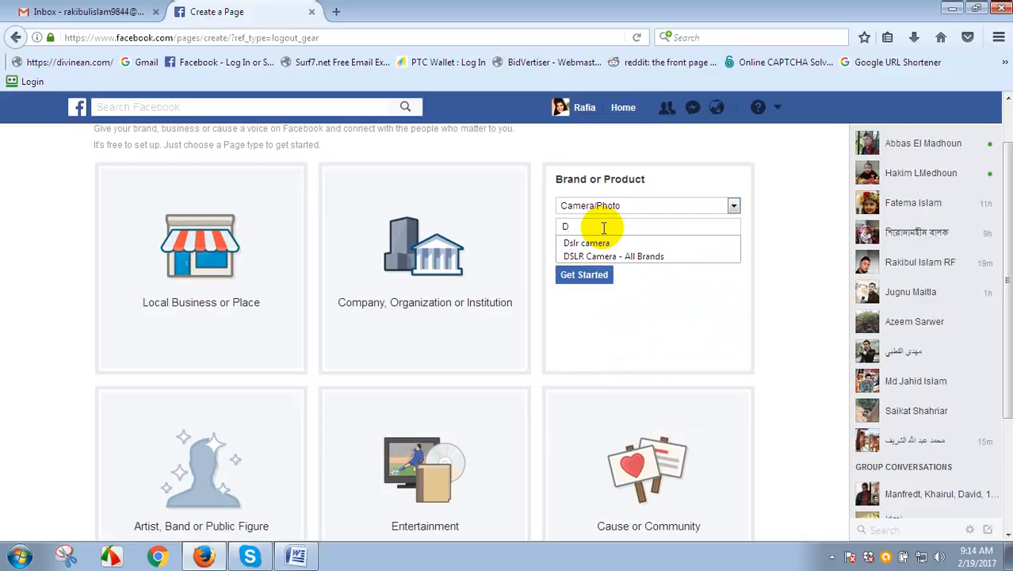
pyautogui.click(640, 256)
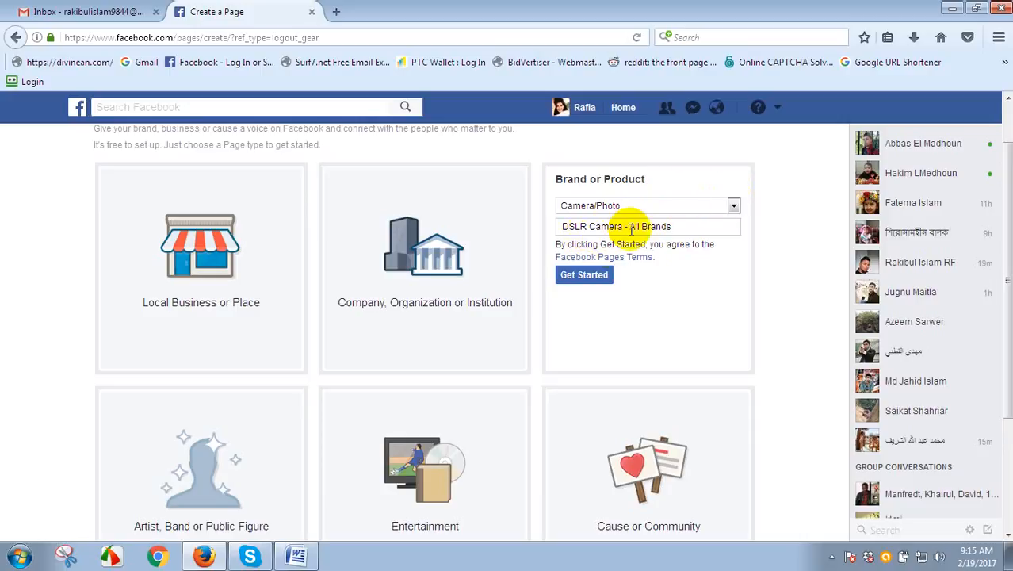
pyautogui.click(683, 226)
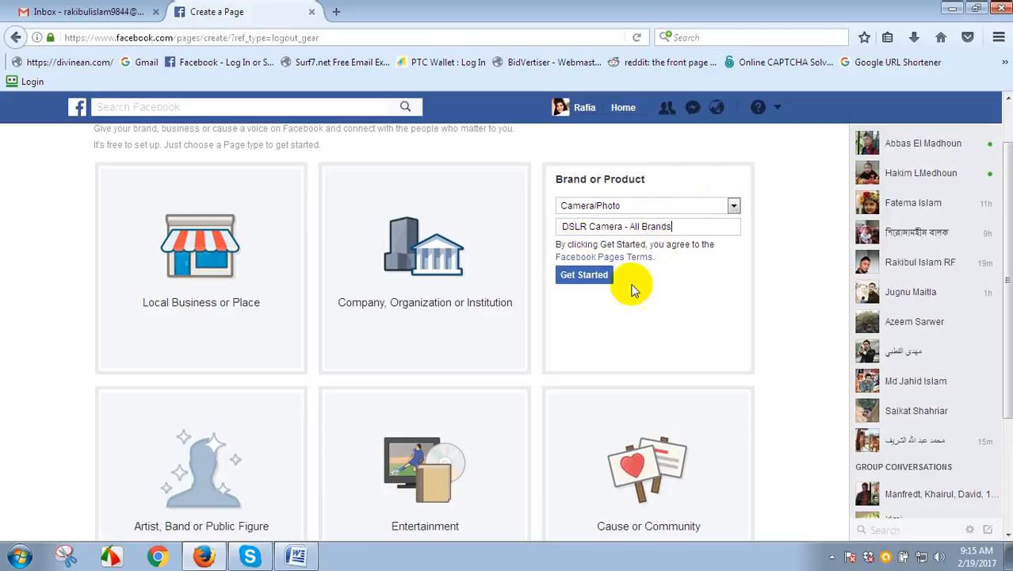
pyautogui.click(584, 276)
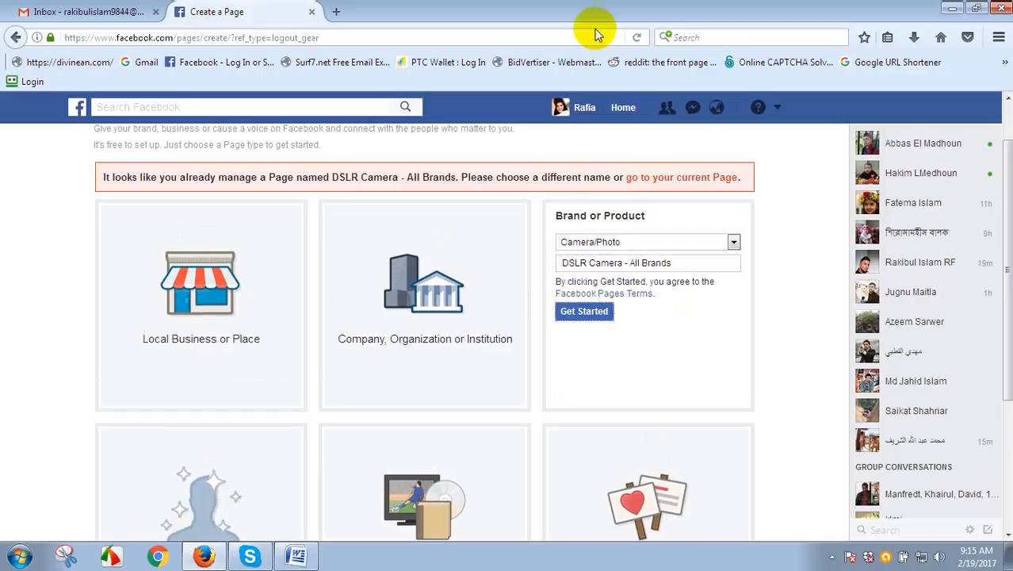
# - Shorten the product name to "DSLR Camera Brands", dismiss the chat window, and create the page
pyautogui.moveTo(665, 191)
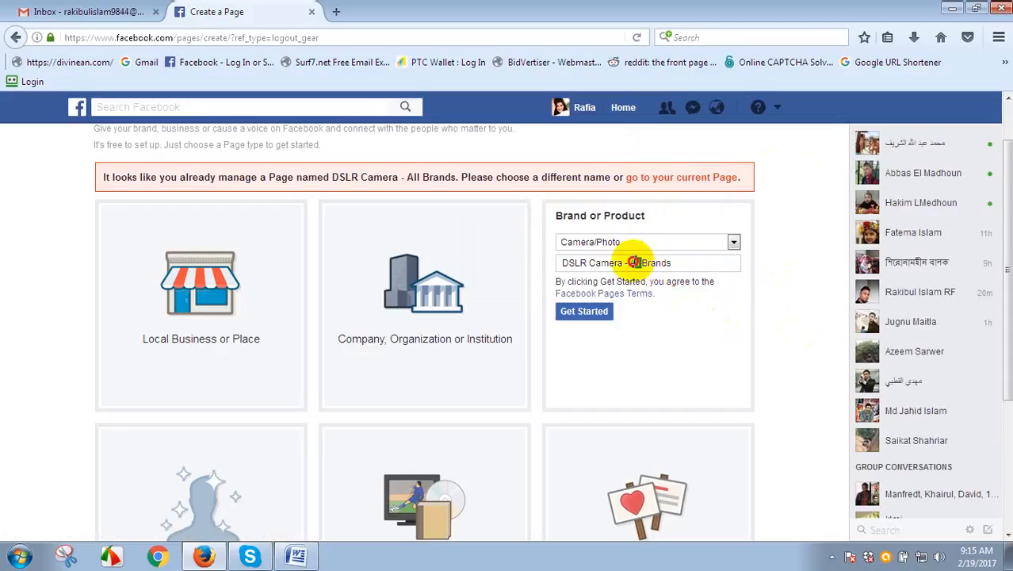
pyautogui.press('BackSpace')
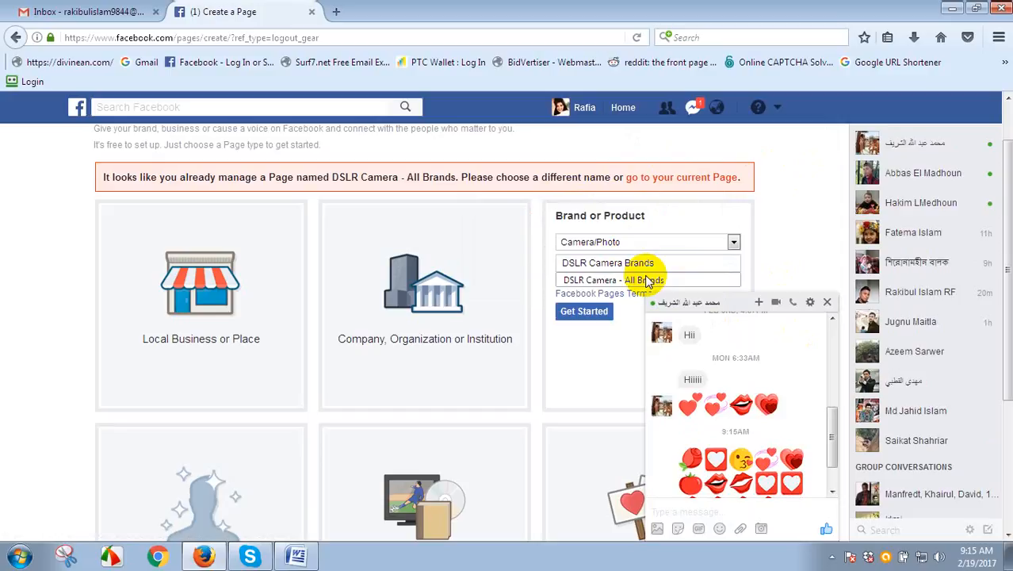
pyautogui.click(825, 303)
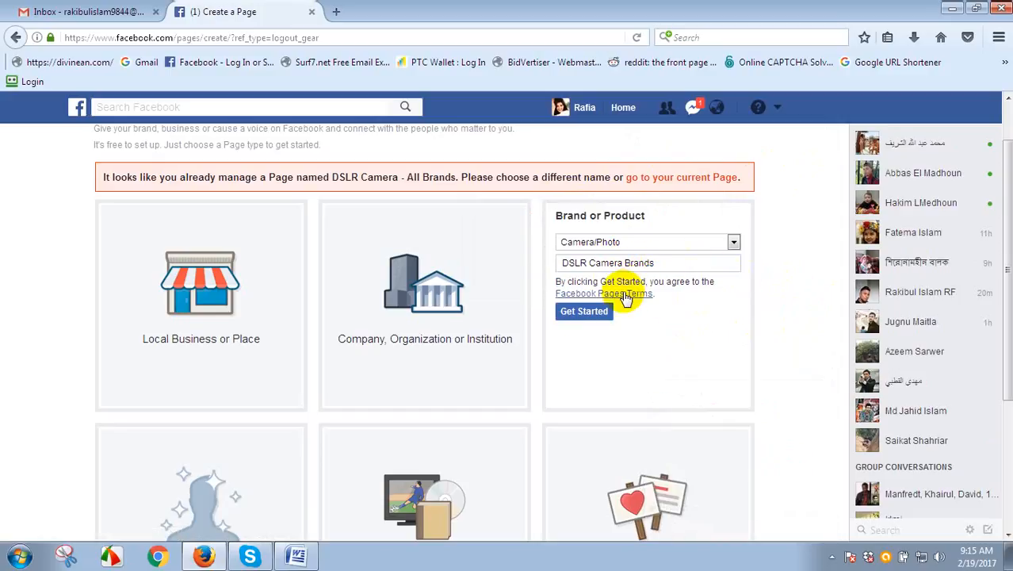
pyautogui.click(583, 312)
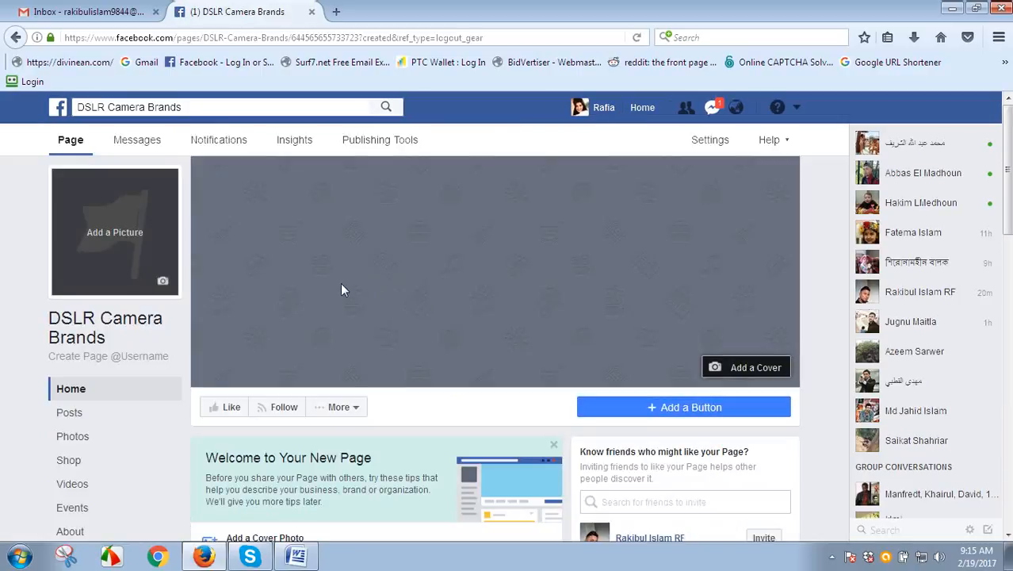
# - Upload the image named 1 from New folder in the Pictures library as the page's profile picture
pyautogui.click(162, 281)
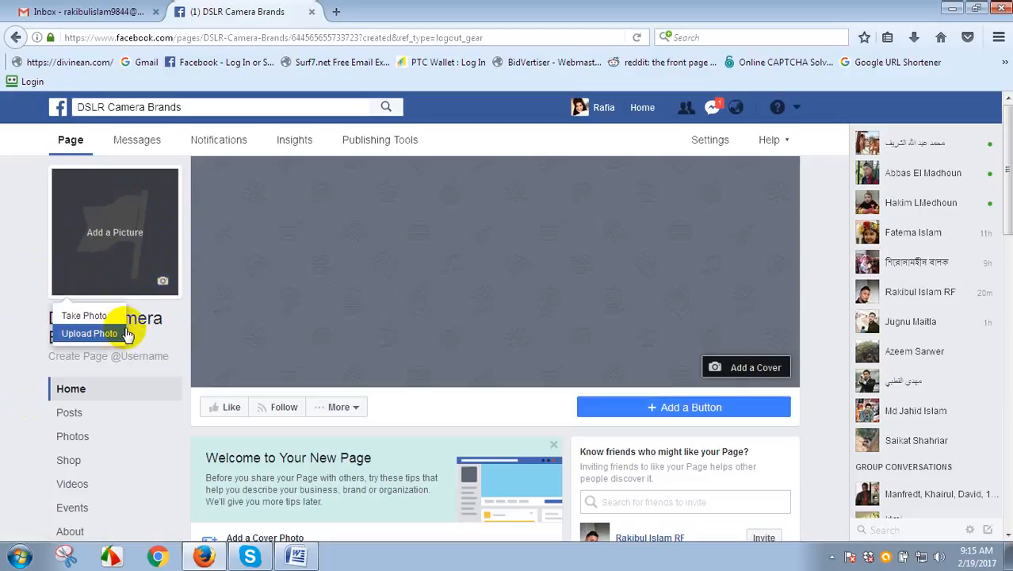
pyautogui.click(96, 336)
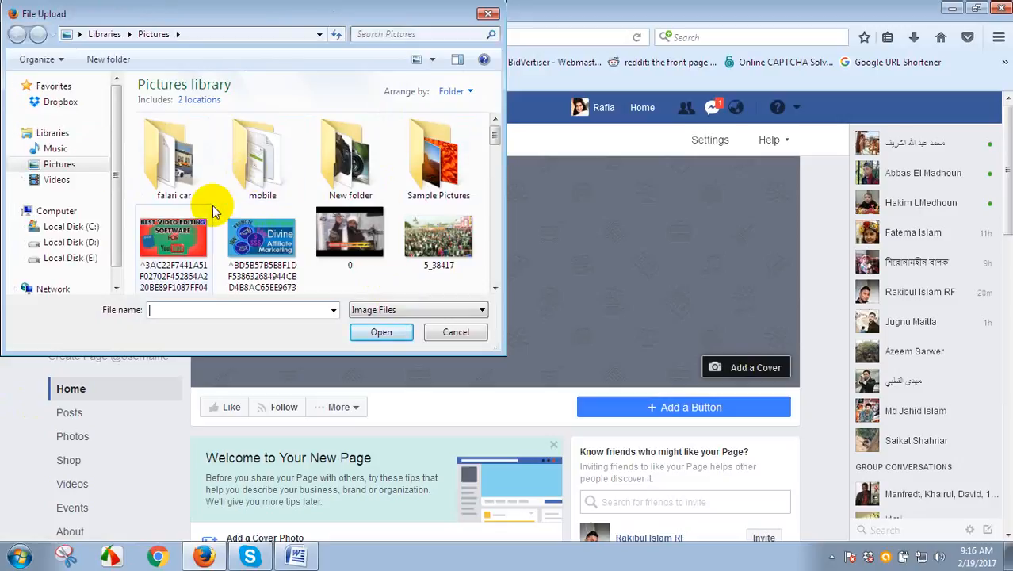
pyautogui.click(352, 184)
pyautogui.doubleClick(352, 184)
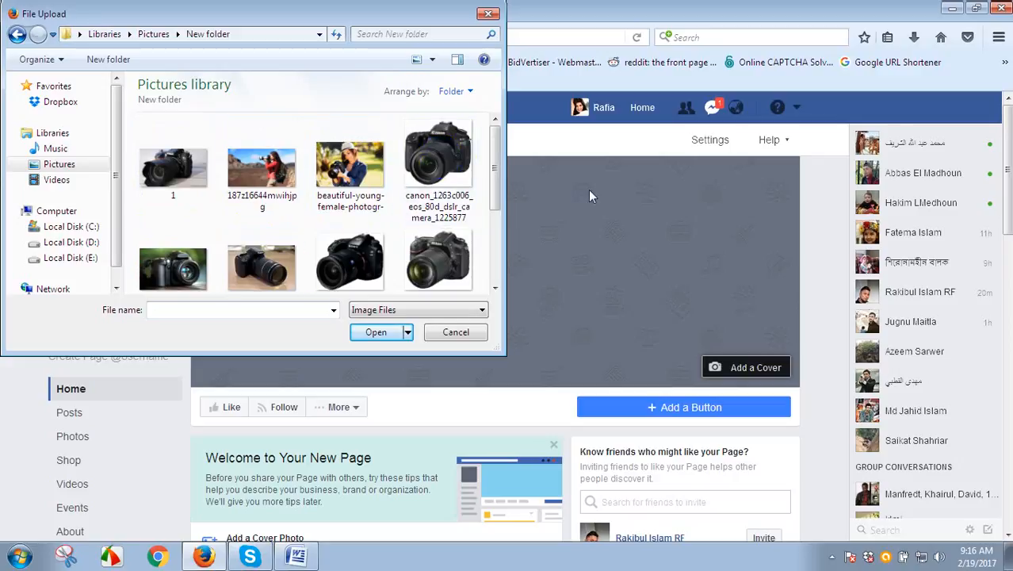
pyautogui.moveTo(495, 154)
pyautogui.mouseDown()
pyautogui.moveTo(494, 241)
pyautogui.moveTo(481, 151)
pyautogui.mouseUp()
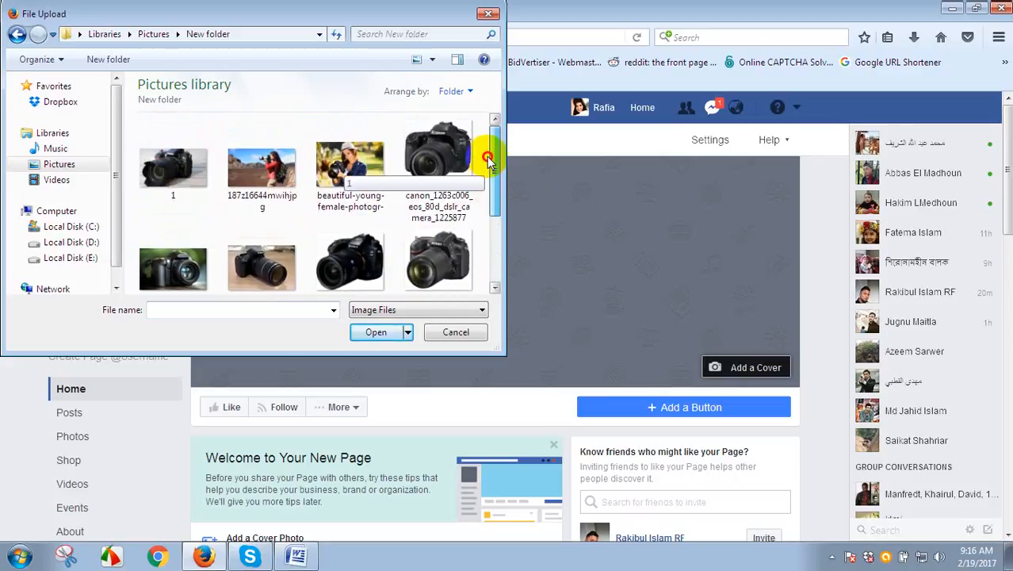
pyautogui.click(158, 165)
pyautogui.click(374, 331)
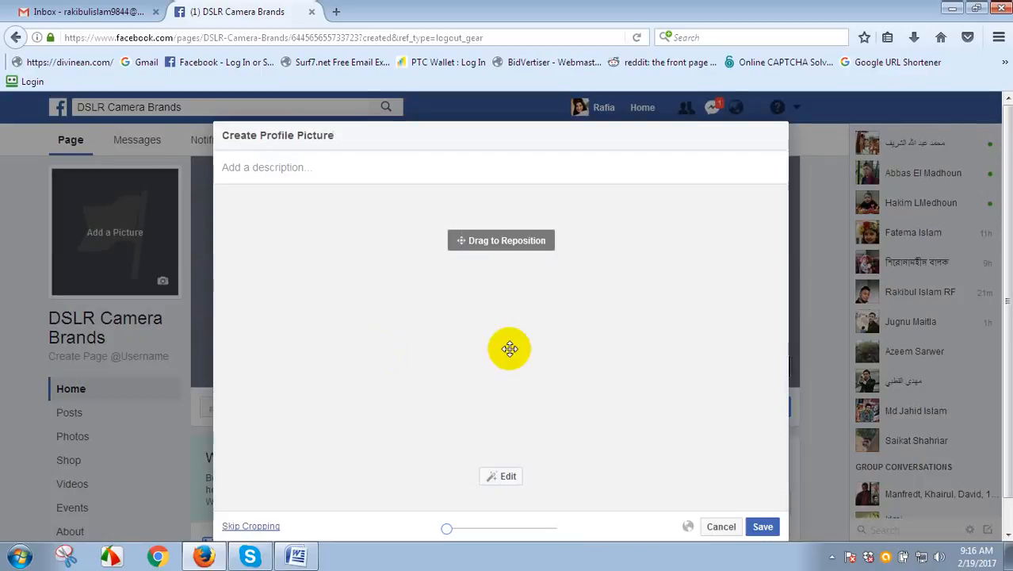
# - Reposition the profile picture so the crop frames the Nikon camera's lens, and save it
pyautogui.moveTo(430, 342); pyautogui.dragTo(613, 337)
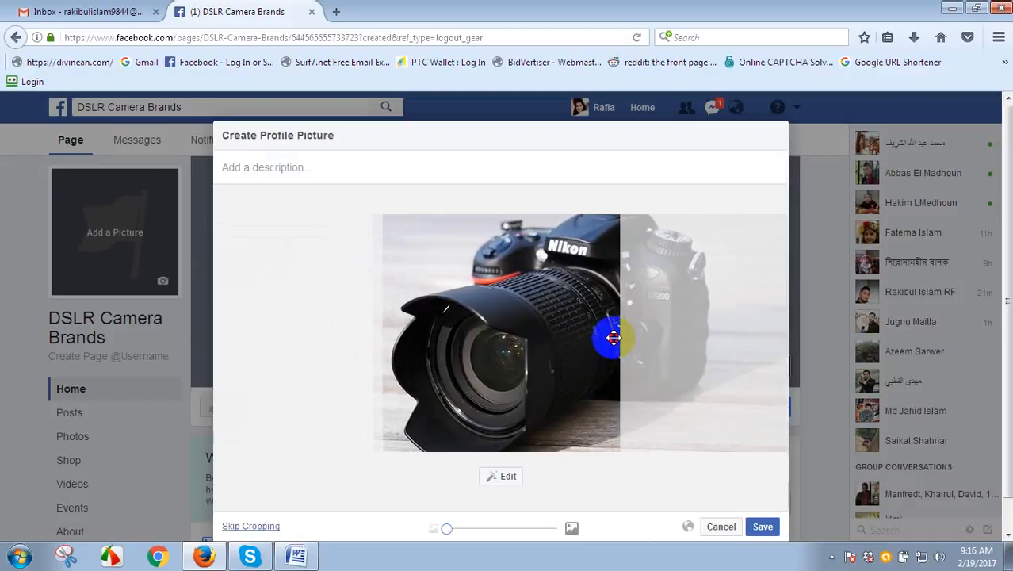
pyautogui.click(762, 527)
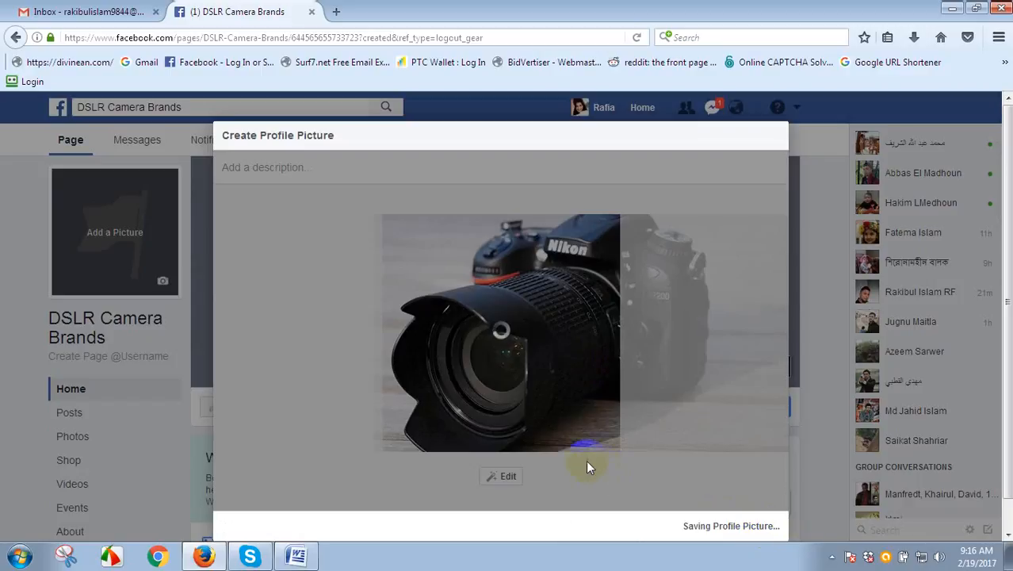
pyautogui.moveTo(540, 400); pyautogui.dragTo(543, 406)
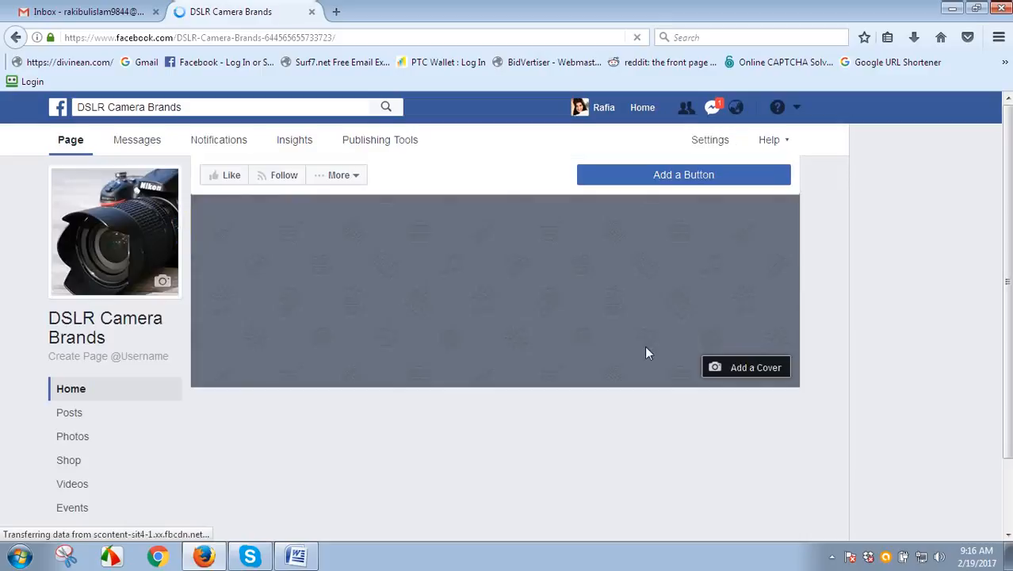
# - Upload the image 187z16644mwihjpg as the page's cover photo, reposition it to show the photographer's whole head, and save it
pyautogui.click(766, 376)
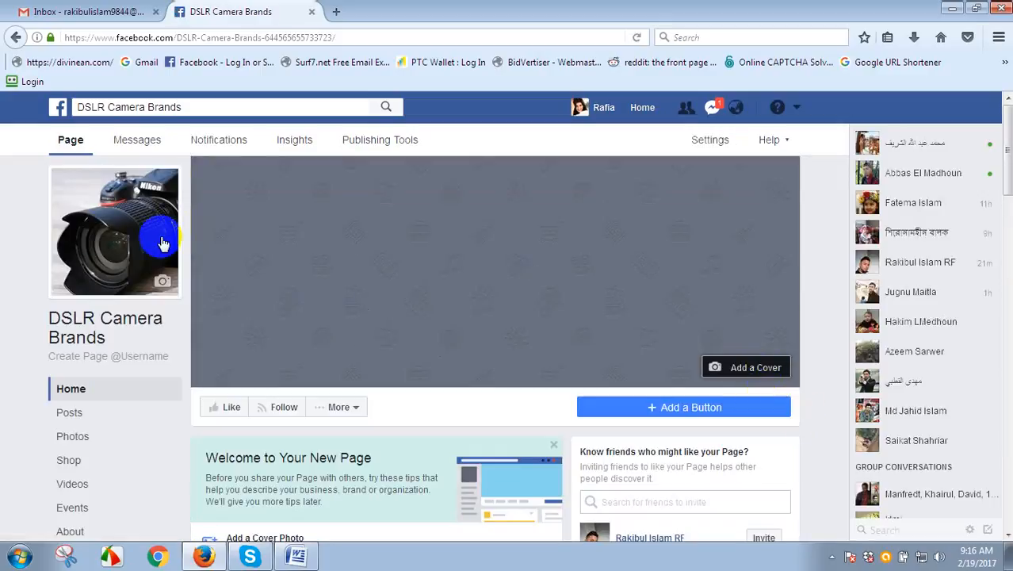
pyautogui.click(752, 370)
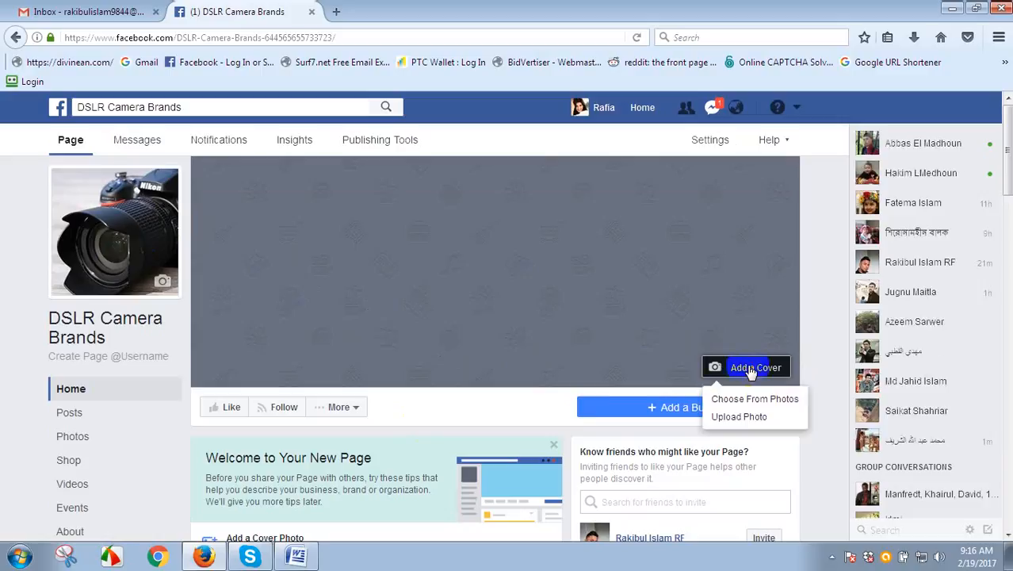
pyautogui.click(741, 417)
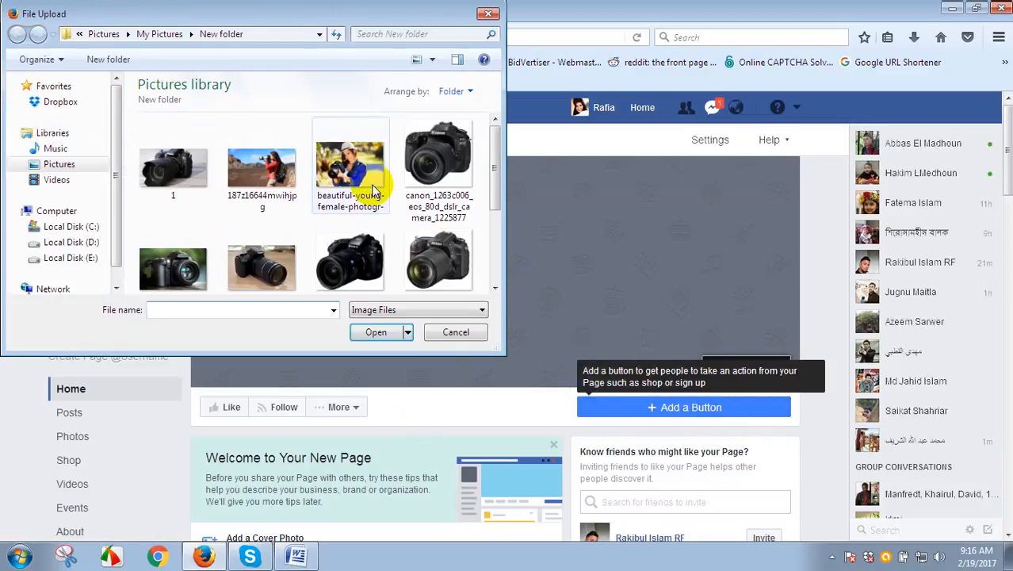
pyautogui.click(262, 170)
pyautogui.click(379, 333)
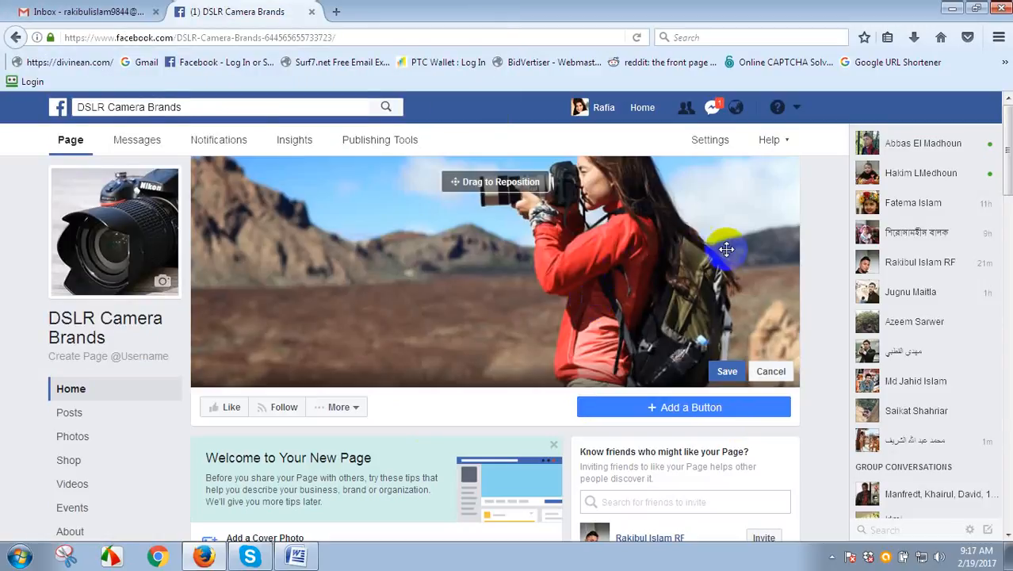
pyautogui.moveTo(570, 277)
pyautogui.mouseDown()
pyautogui.moveTo(561, 313)
pyautogui.moveTo(552, 273)
pyautogui.mouseUp()
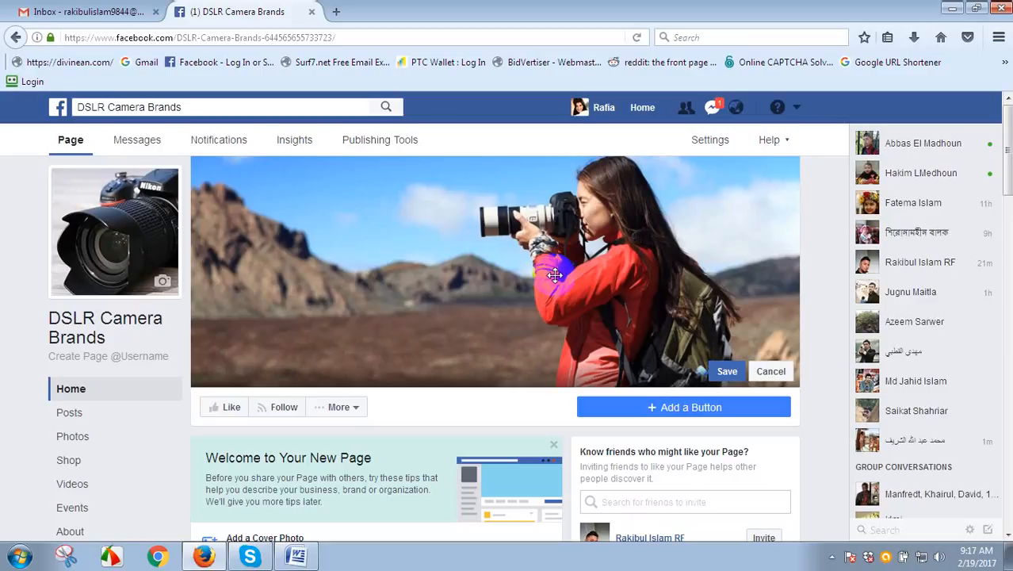
pyautogui.click(729, 373)
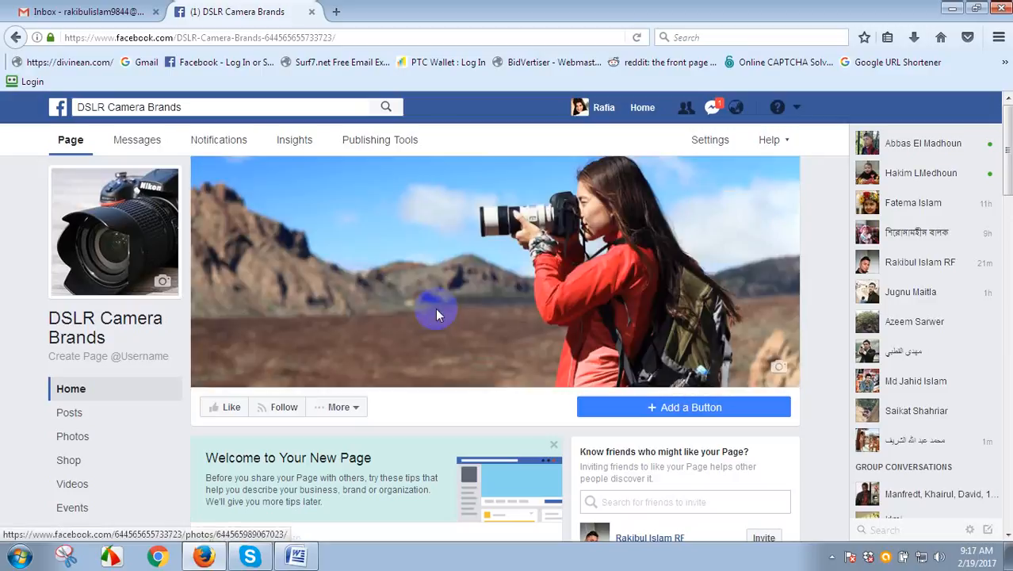
# - Review the page's Edit Page settings, covering the template, the list of tabs and the About tab's sharing options
pyautogui.moveTo(1007, 146); pyautogui.dragTo(1007, 198)
pyautogui.scroll(2, 450, 187)
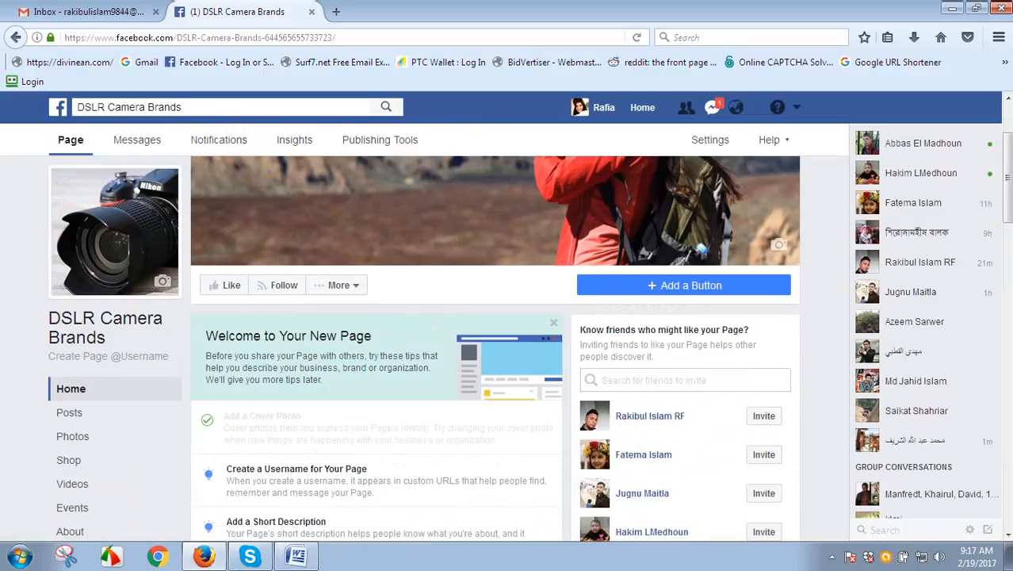
pyautogui.click(710, 142)
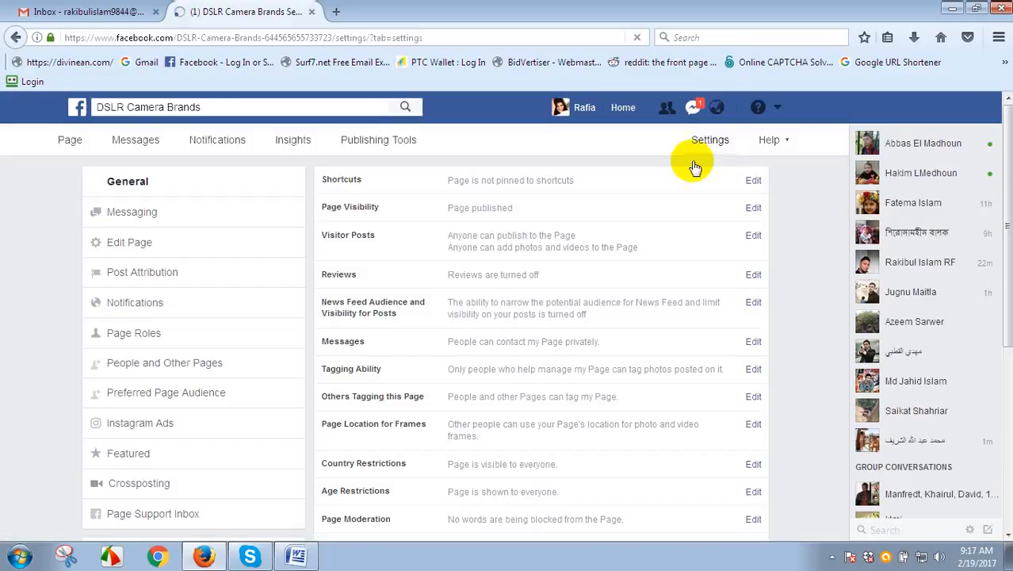
pyautogui.click(129, 245)
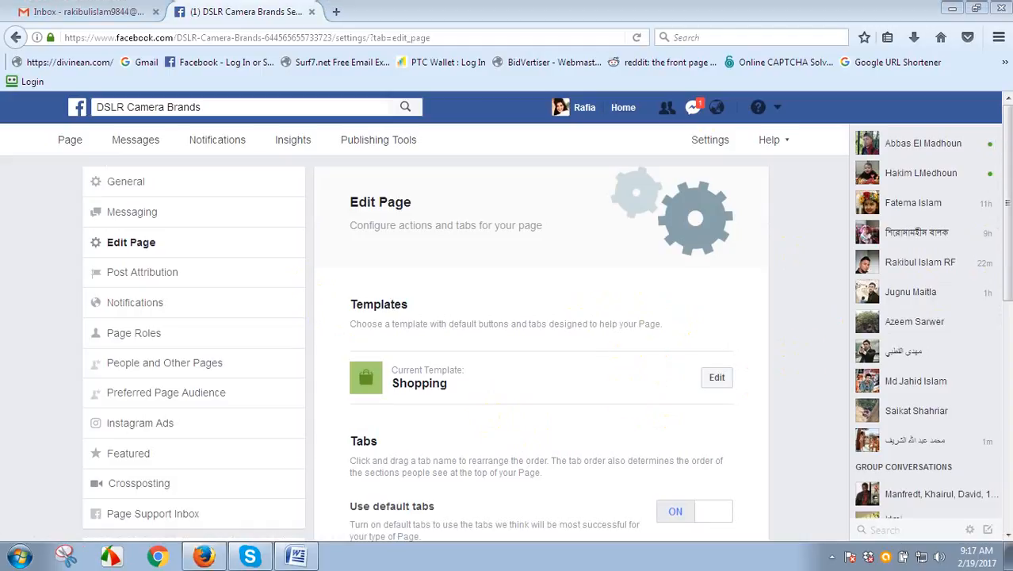
pyautogui.scroll(-2, 686, 304)
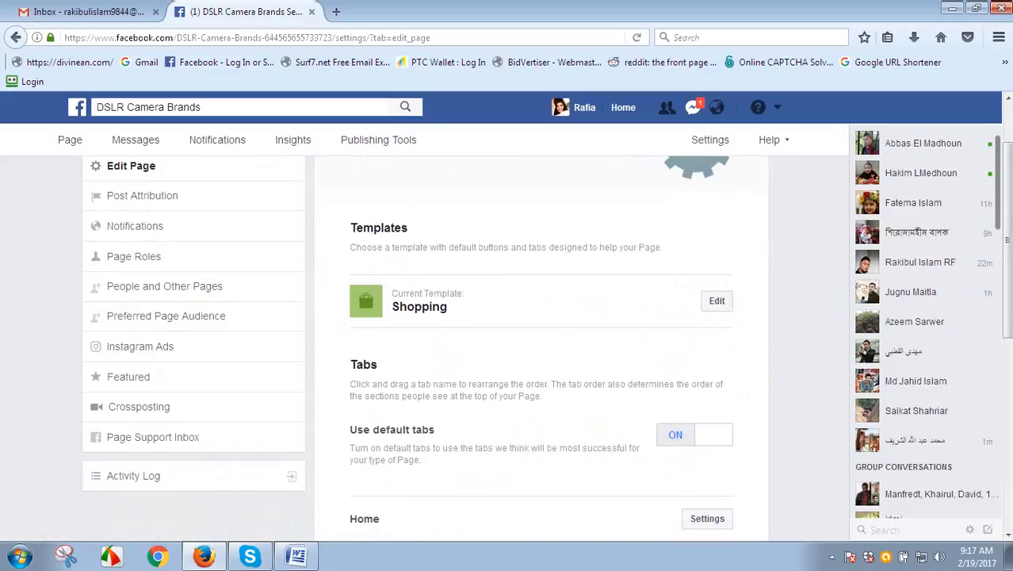
pyautogui.moveTo(1007, 202); pyautogui.dragTo(1007, 424)
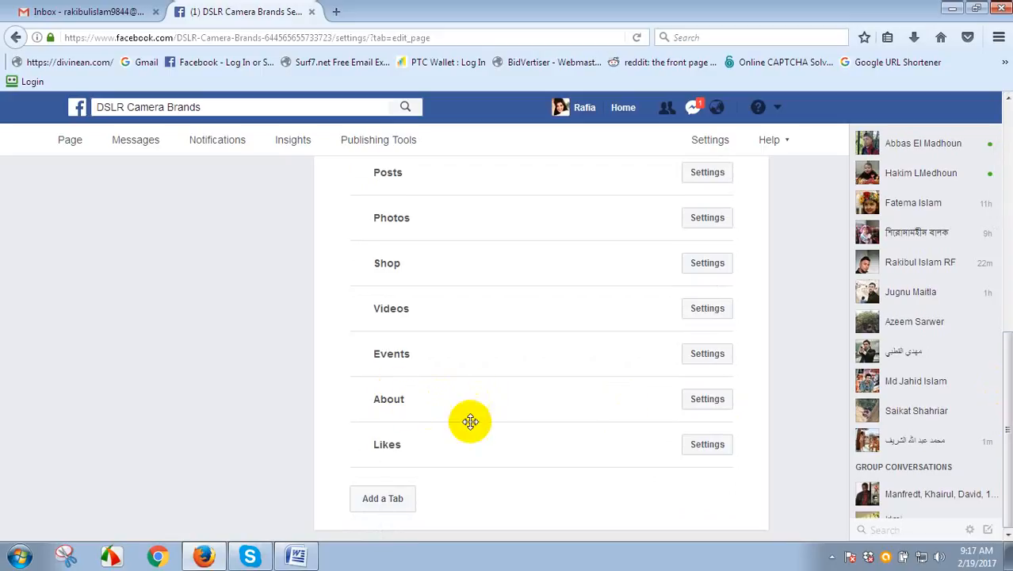
pyautogui.click(707, 398)
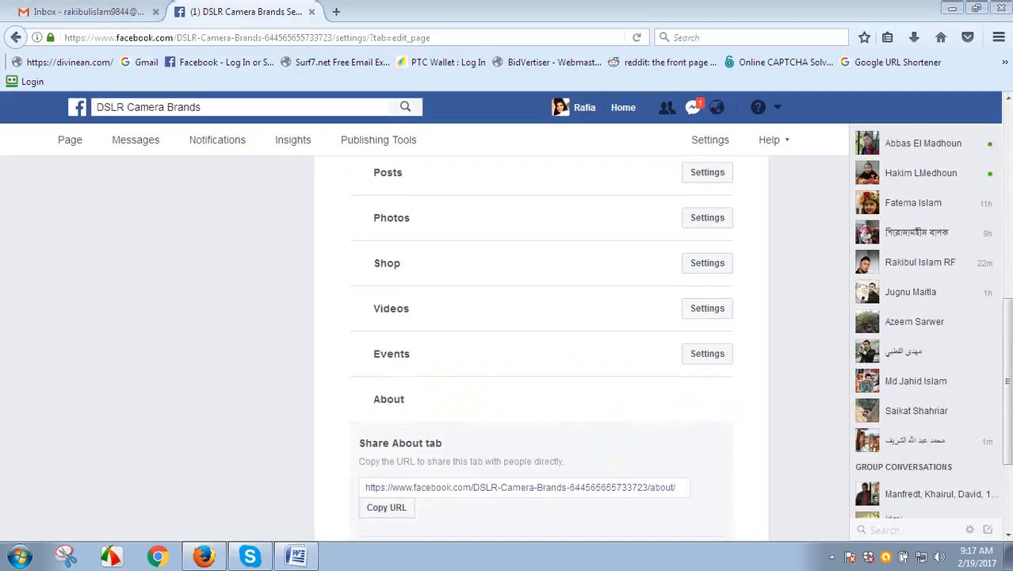
pyautogui.moveTo(1007, 354); pyautogui.dragTo(1007, 166)
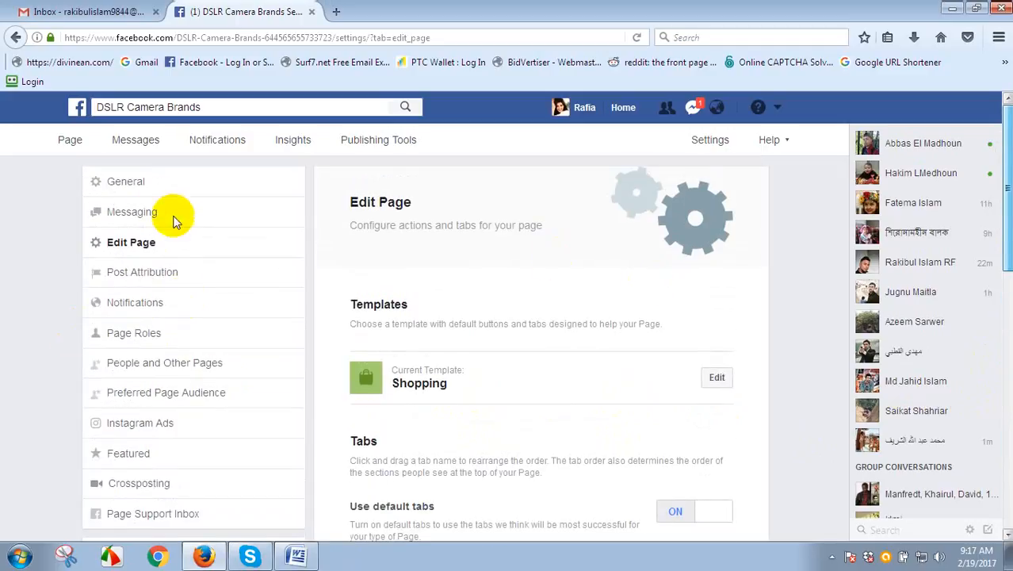
# - Review the page's General settings, checking the Page Visibility options without changing them
pyautogui.click(103, 181)
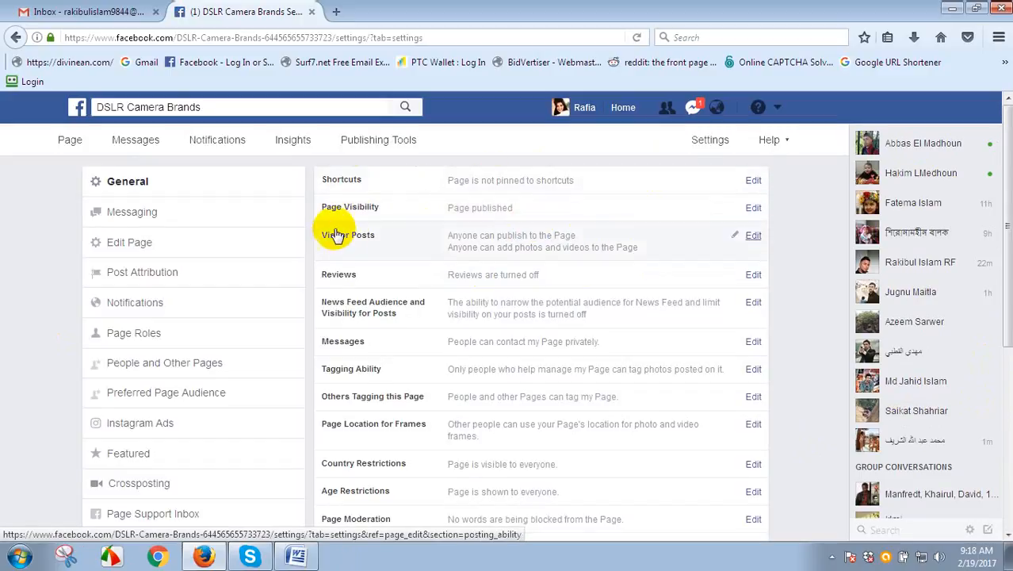
pyautogui.click(753, 209)
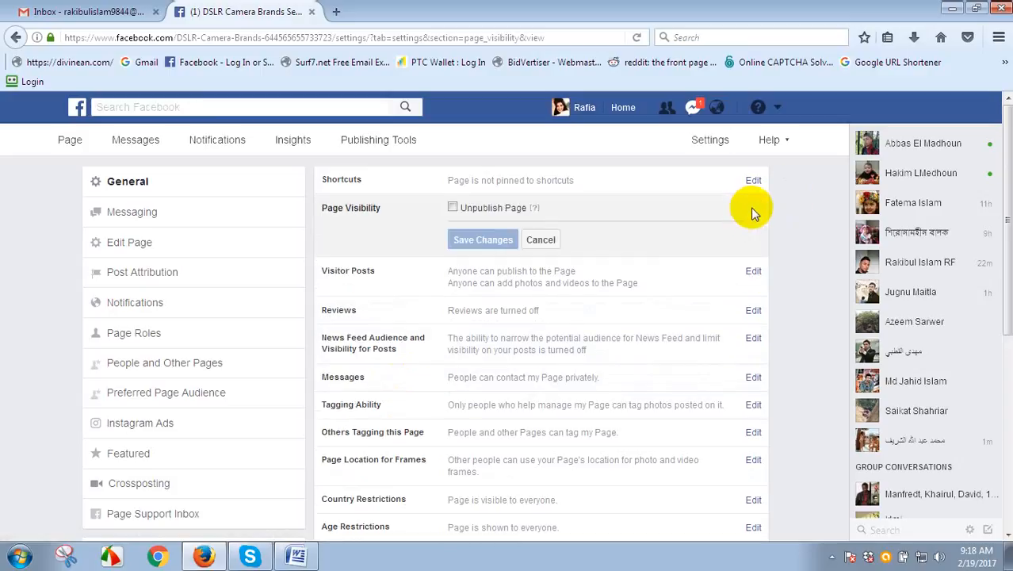
pyautogui.click(542, 239)
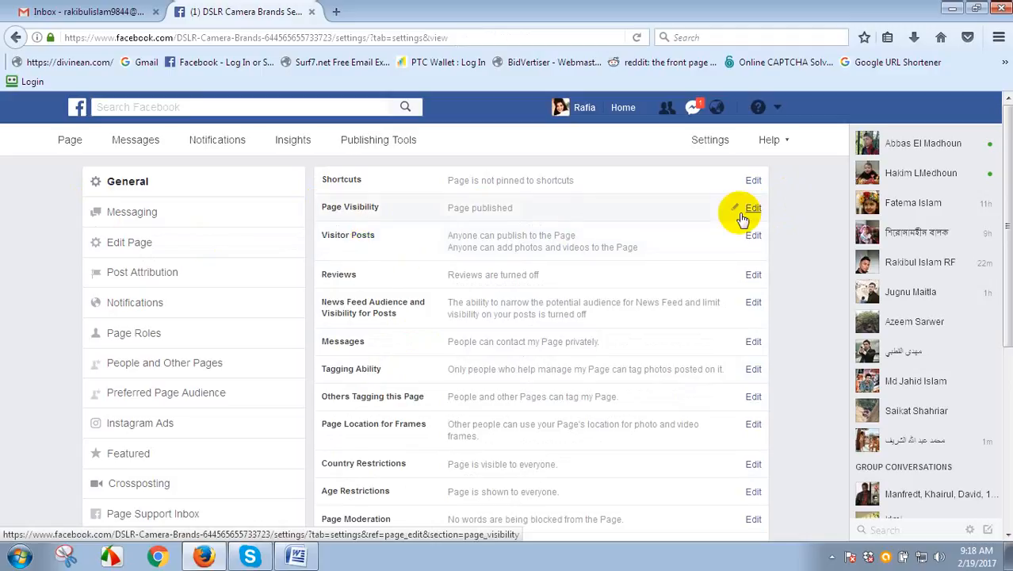
pyautogui.scroll(-1, 742, 214)
pyautogui.scroll(-3, 753, 172)
pyautogui.scroll(5, 988, 135)
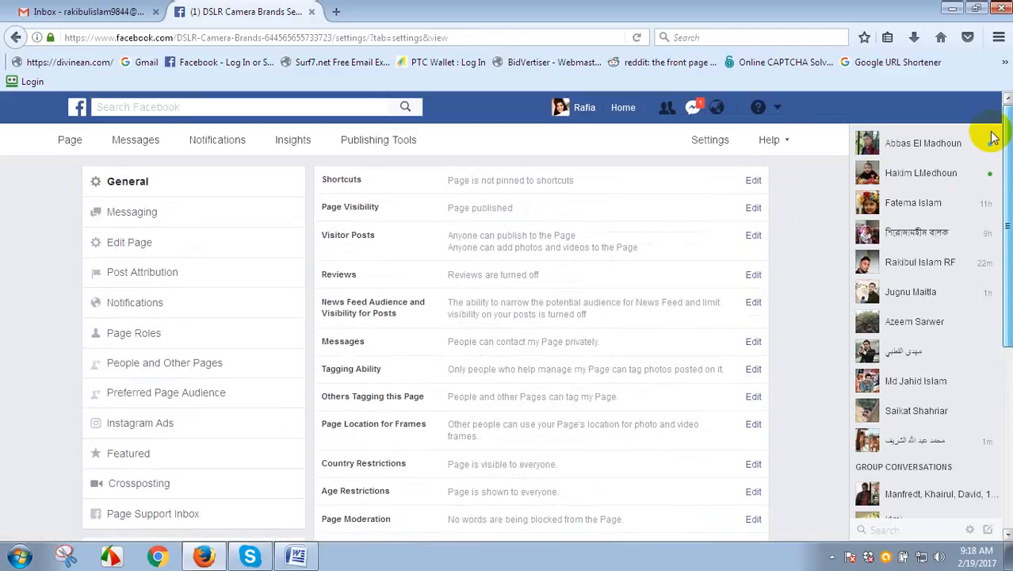
pyautogui.scroll(-1, 988, 140)
pyautogui.moveTo(1005, 172); pyautogui.dragTo(1005, 328)
pyautogui.scroll(5, 446, 169)
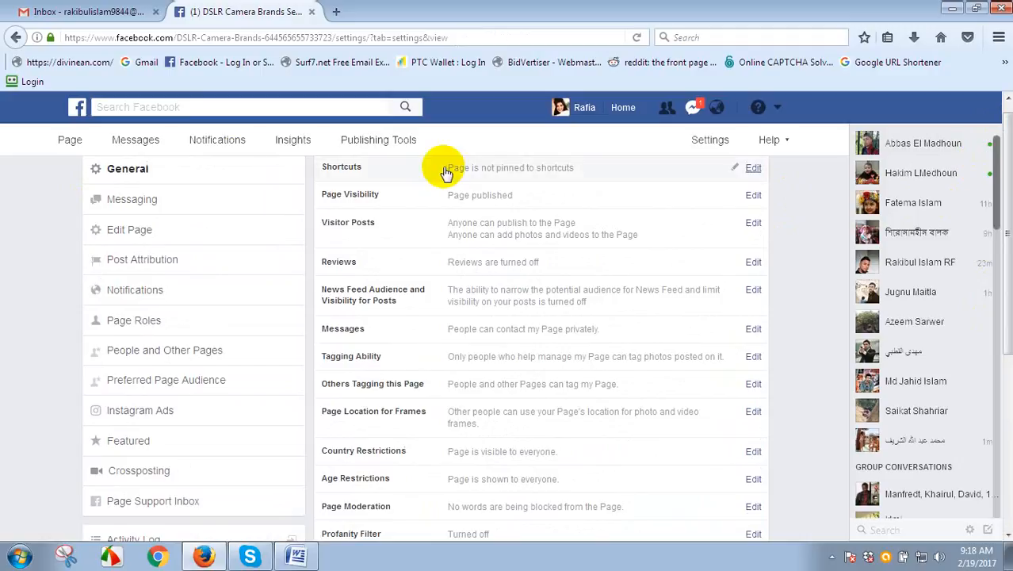
# - Check the page's message inbox, return to the page's home view and look over the new-page tips
pyautogui.click(124, 144)
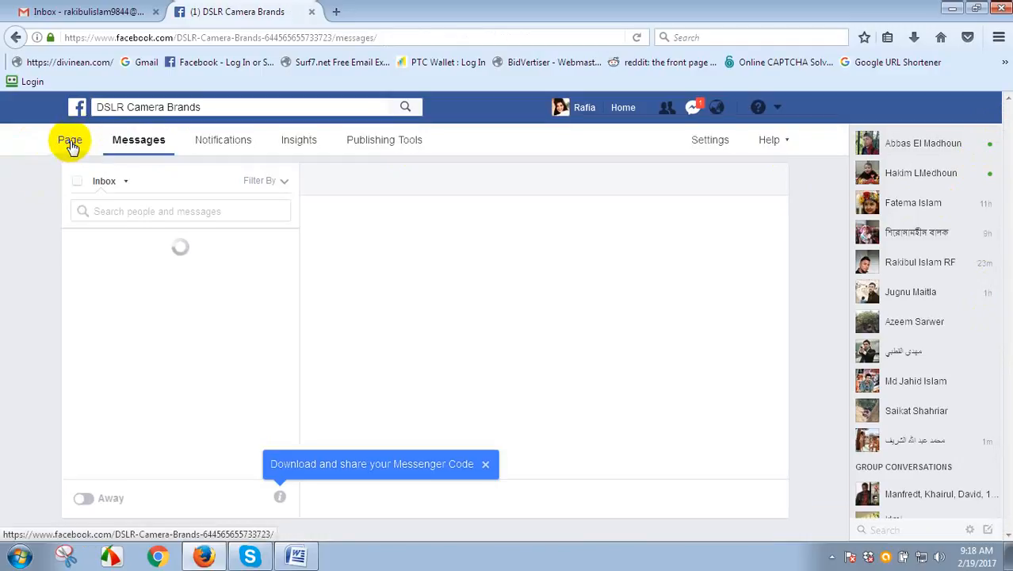
pyautogui.click(71, 143)
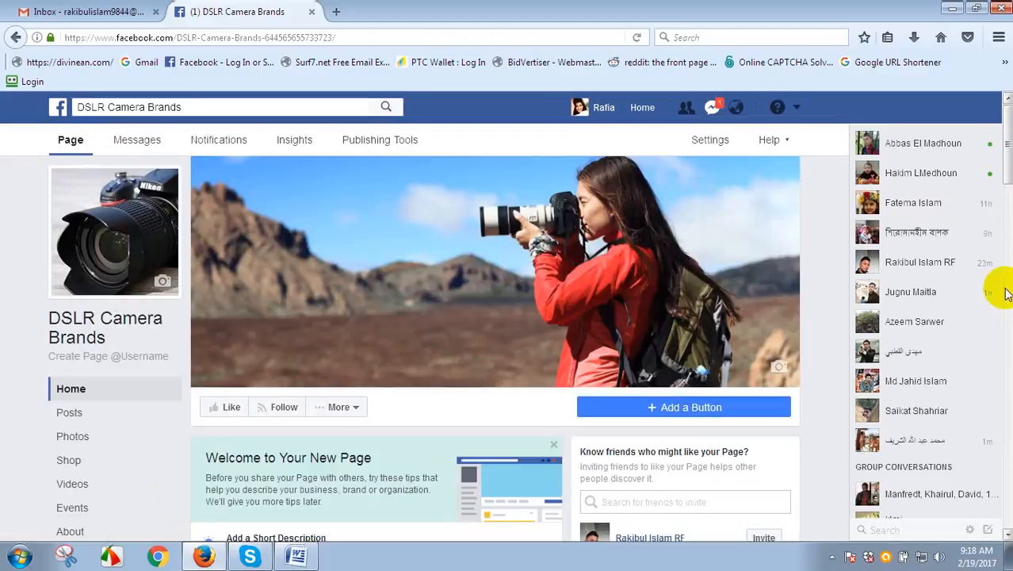
pyautogui.scroll(-3, 508, 262)
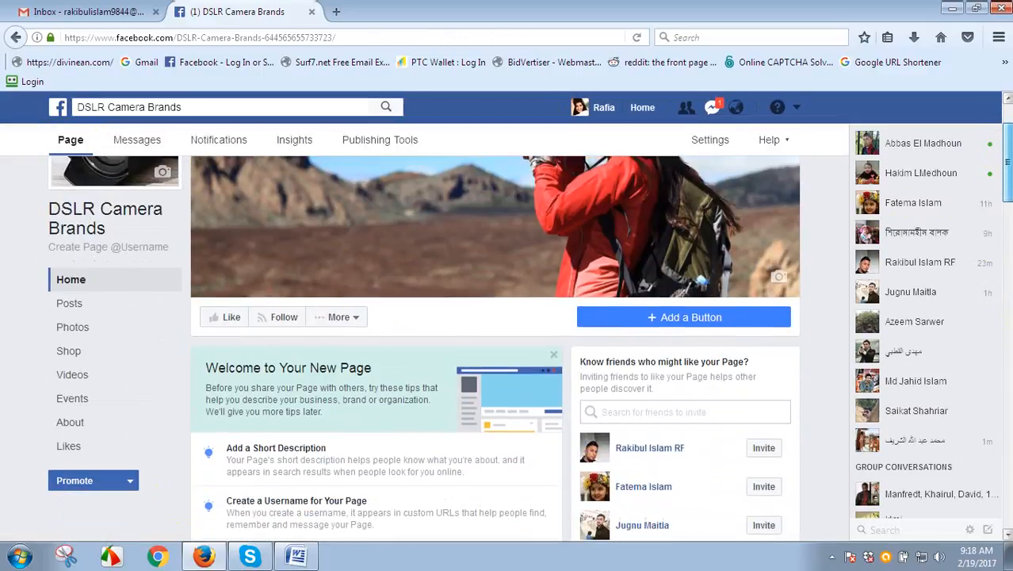
# - Set up the page's shop section, agreeing to the Merchant Terms and Policies and choosing Check Out on Another Website
pyautogui.click(68, 355)
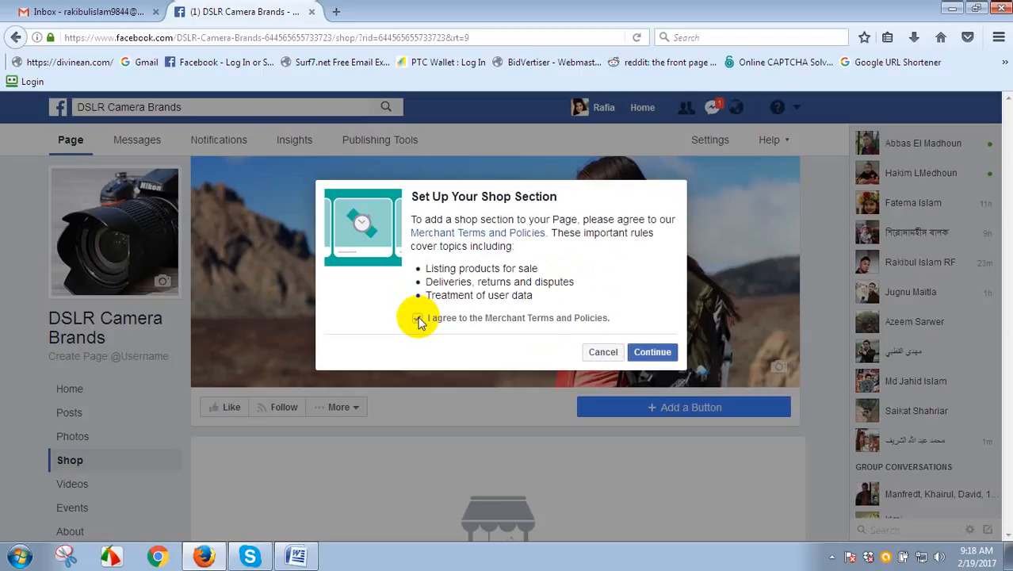
pyautogui.click(660, 353)
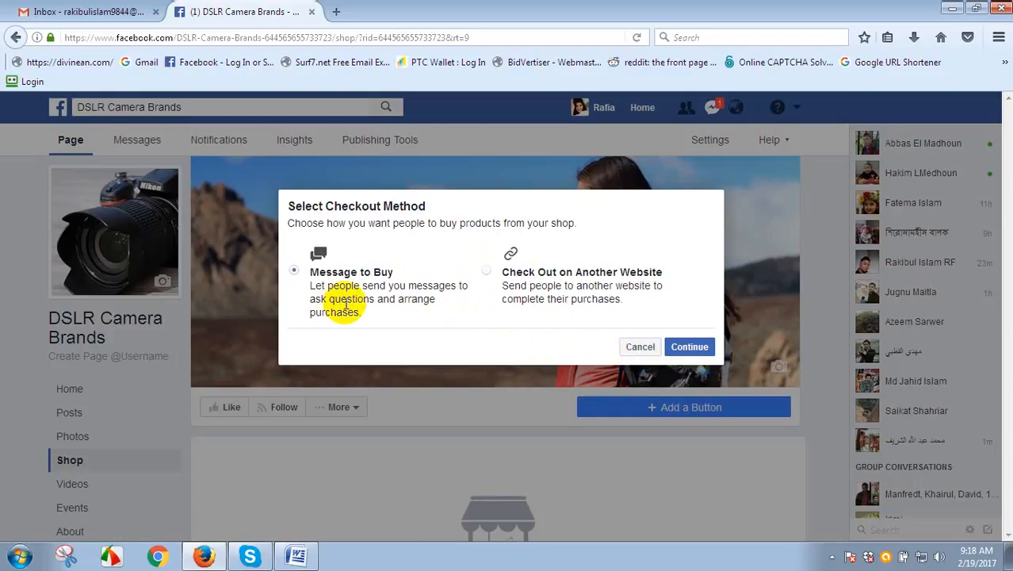
pyautogui.click(487, 272)
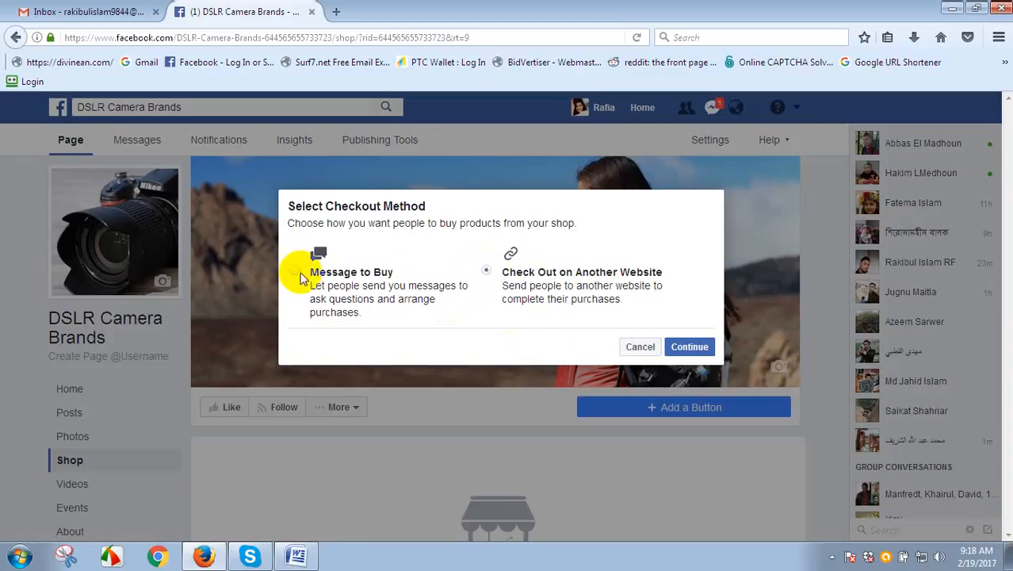
pyautogui.click(691, 348)
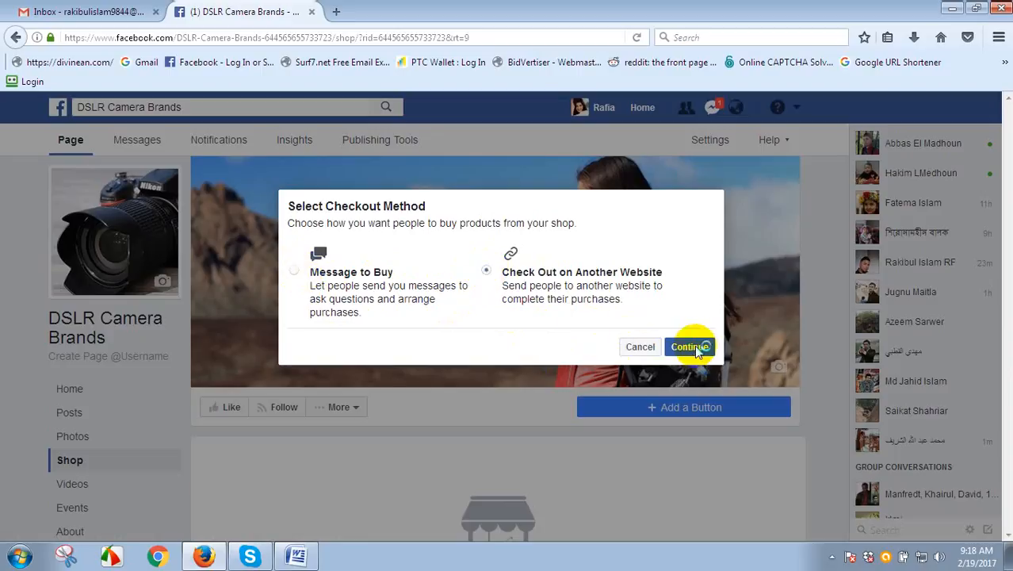
pyautogui.click(659, 327)
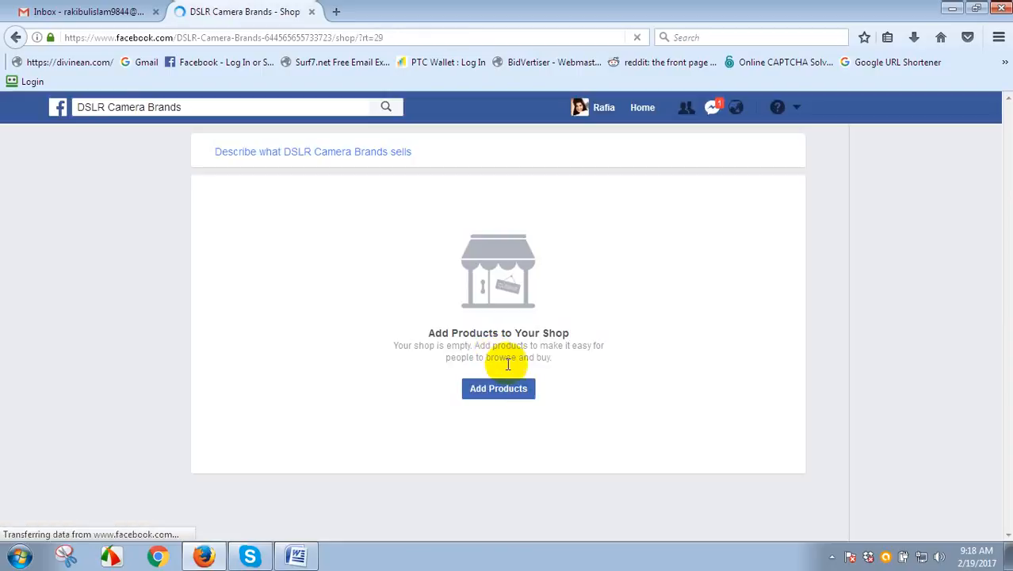
pyautogui.click(501, 392)
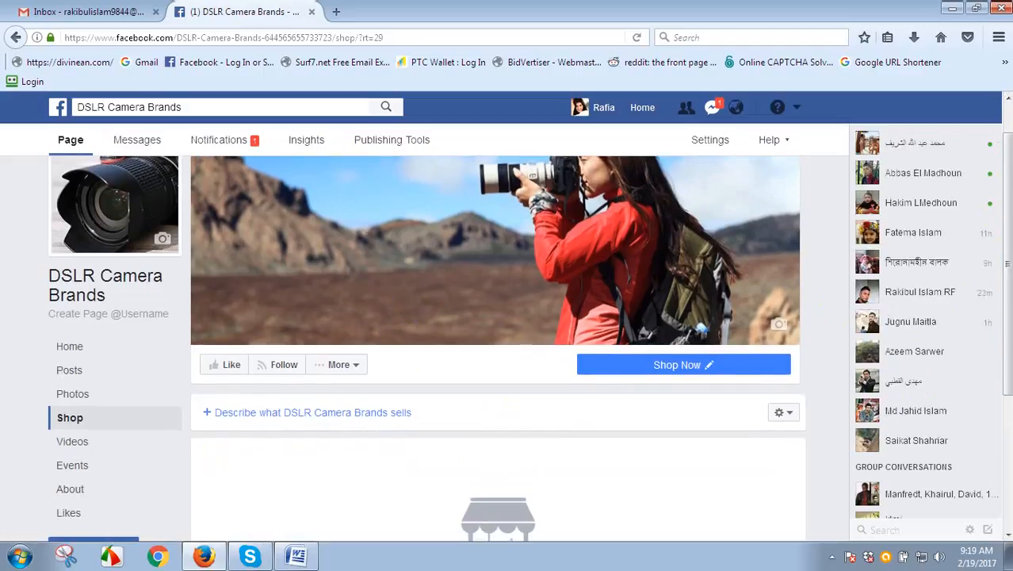
# - Edit the page's Shop Now button with the Shop on your Page destination and save the changes
pyautogui.click(679, 367)
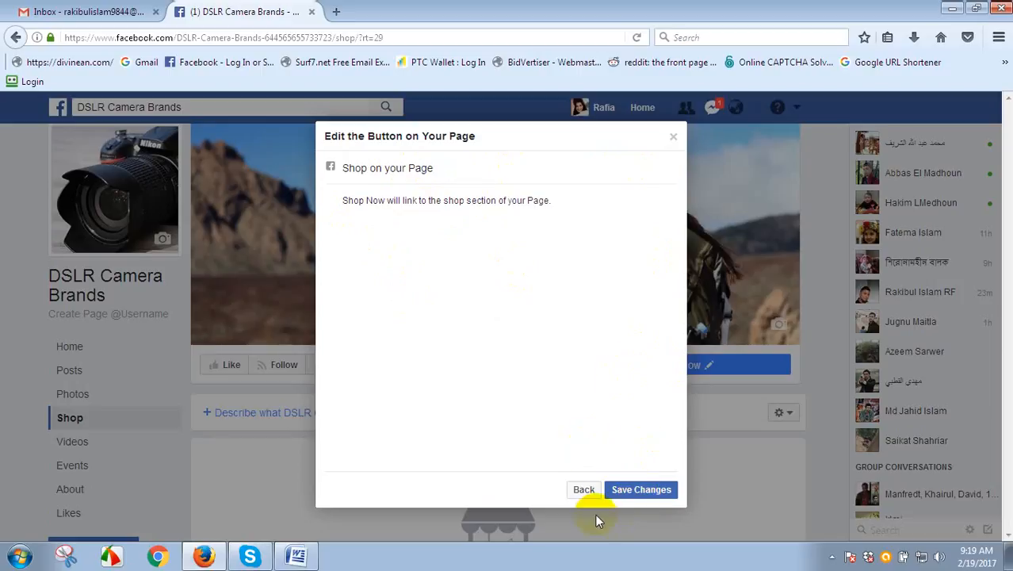
pyautogui.click(672, 140)
pyautogui.click(715, 365)
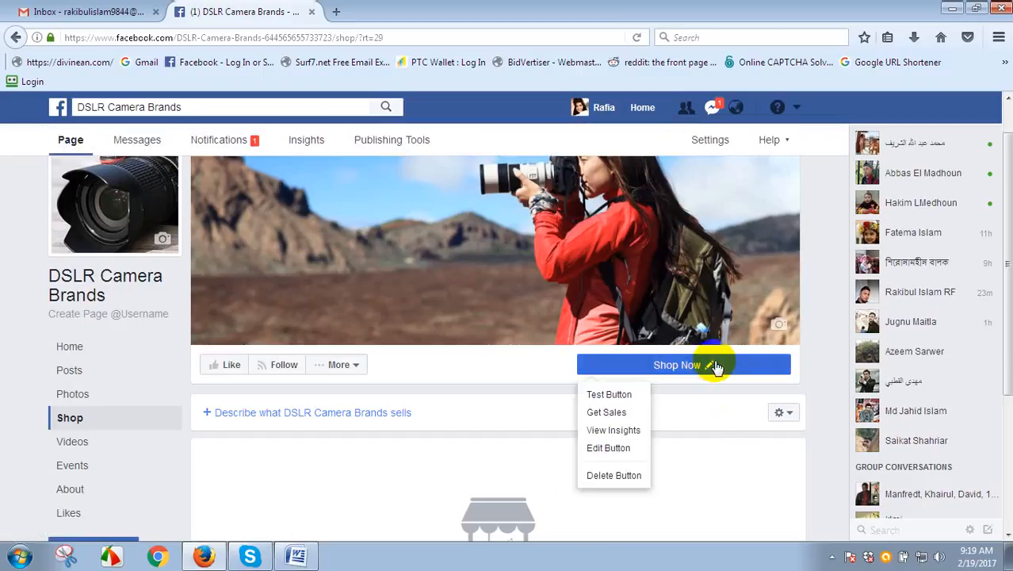
pyautogui.click(623, 451)
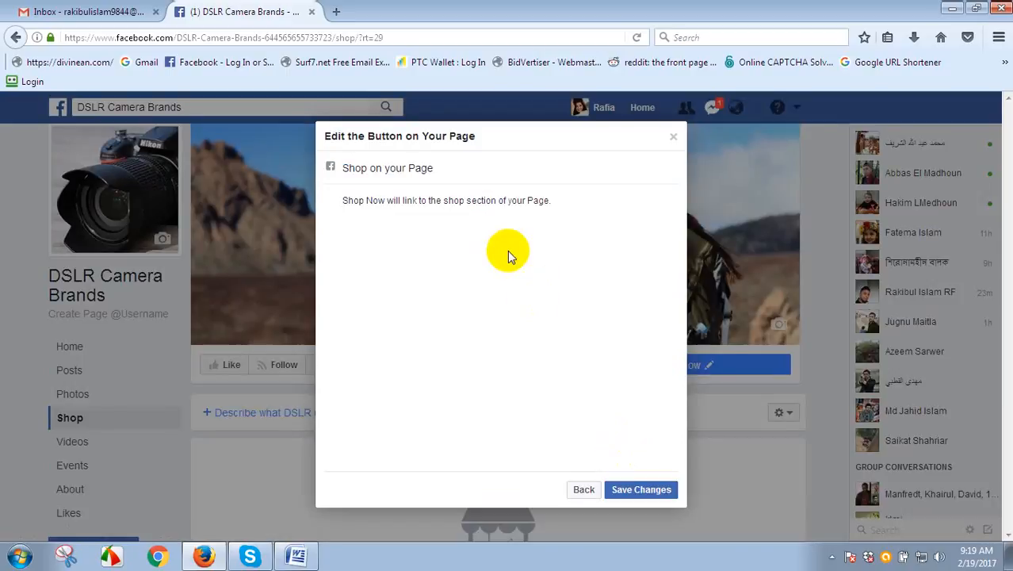
pyautogui.click(624, 490)
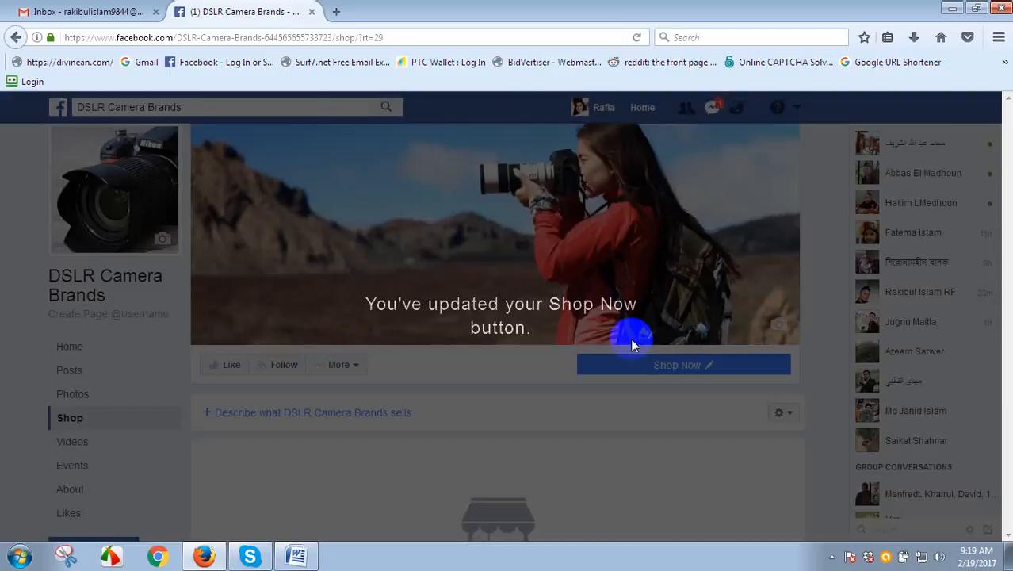
pyautogui.click(31, 337)
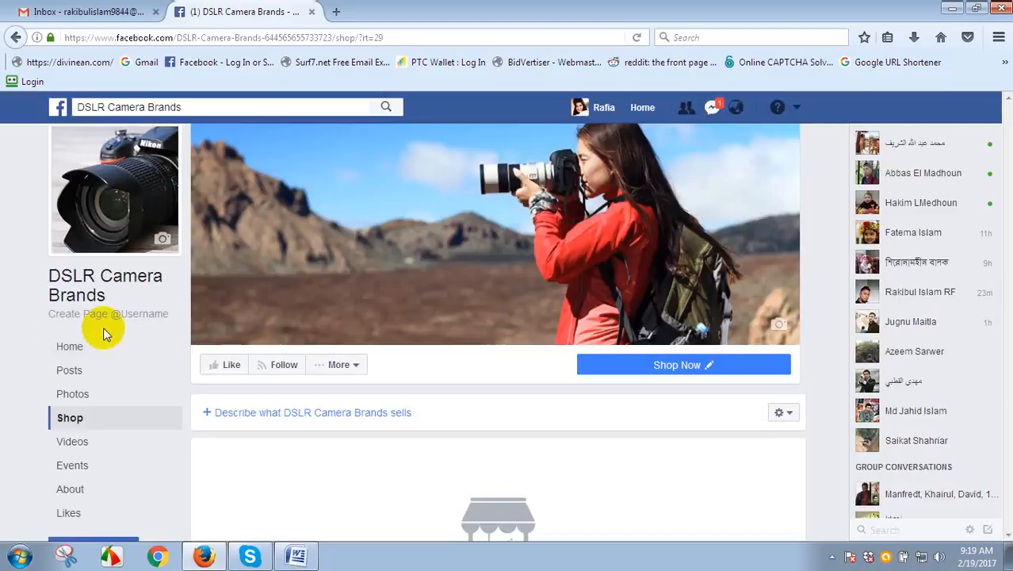
# - Return to the page's home view, reopen the Shop Now button's setup and change its destination to Shop on your website
pyautogui.click(70, 347)
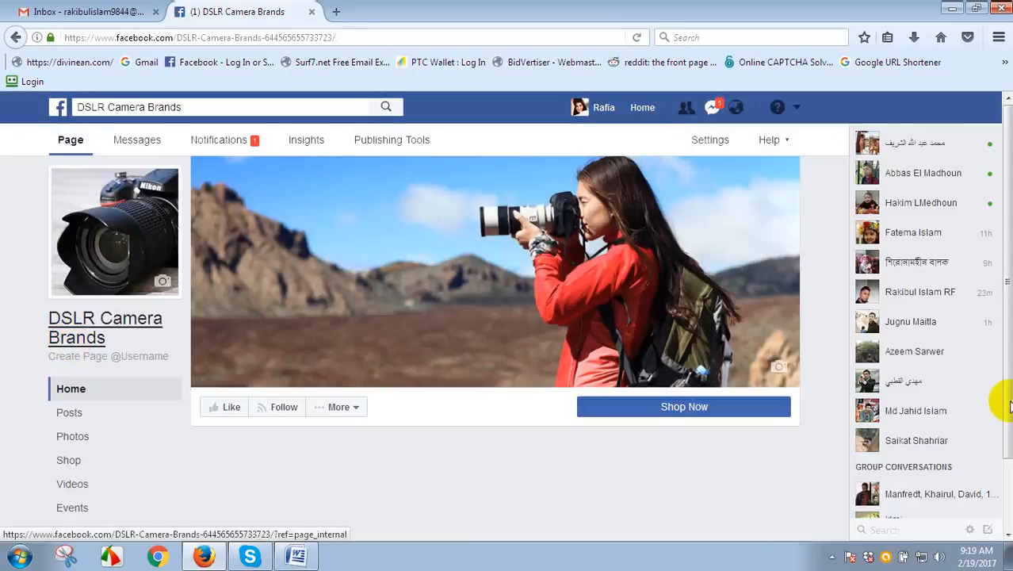
pyautogui.click(695, 410)
pyautogui.click(695, 409)
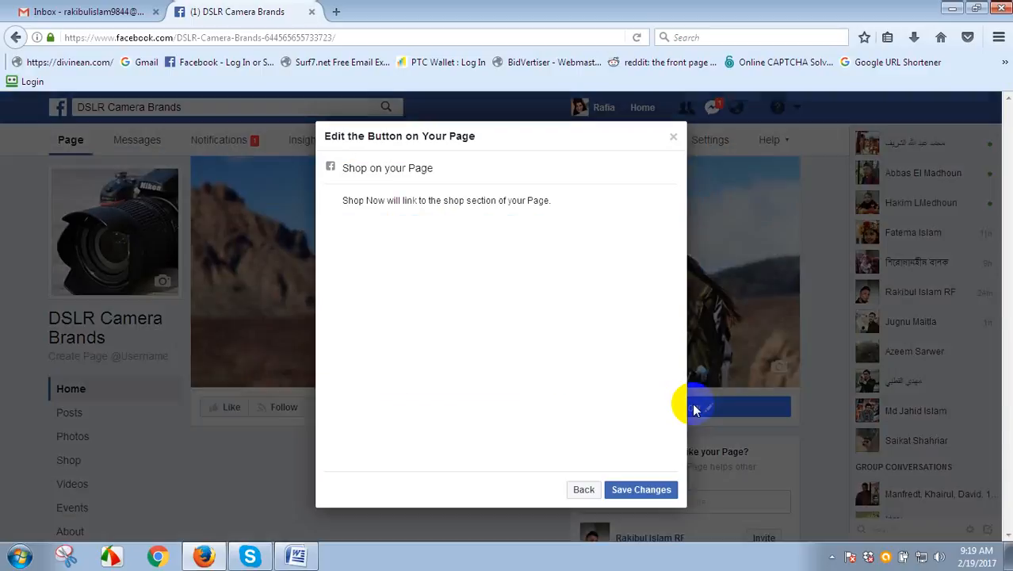
pyautogui.click(583, 489)
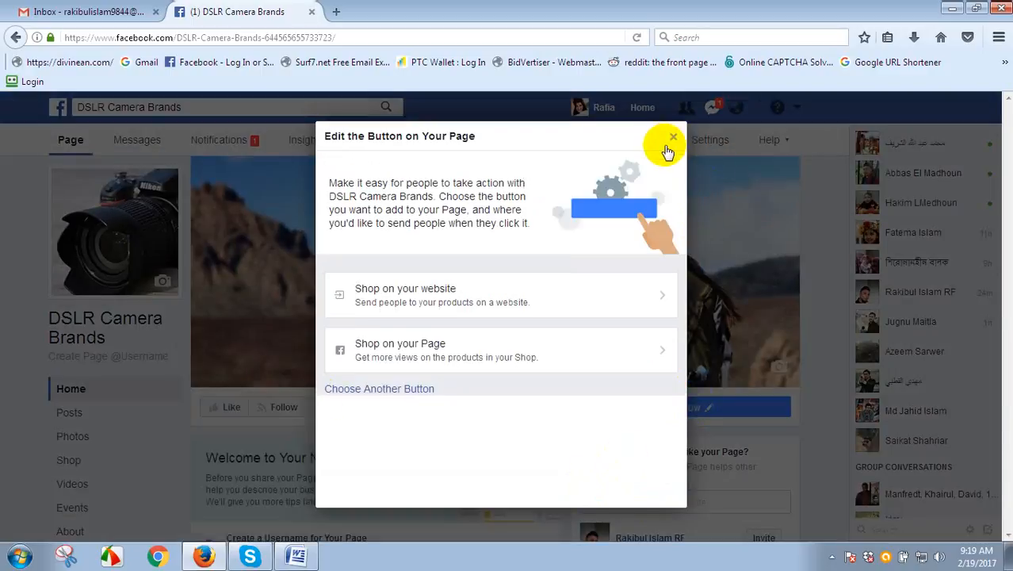
pyautogui.click(437, 289)
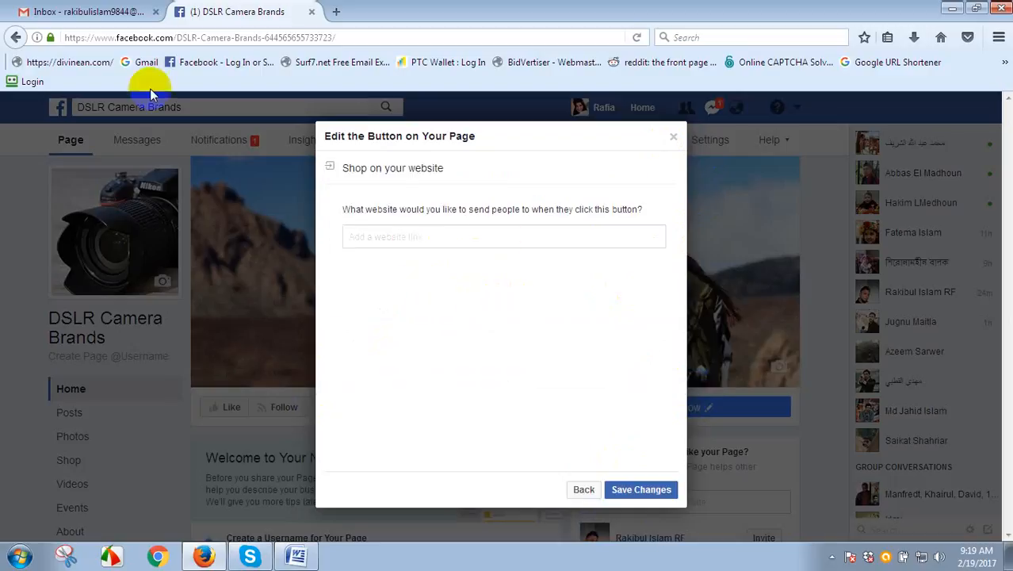
# - Open Blogger from the Gmail account, view the Online Shopping Usa blog and copy its web address
pyautogui.click(71, 8)
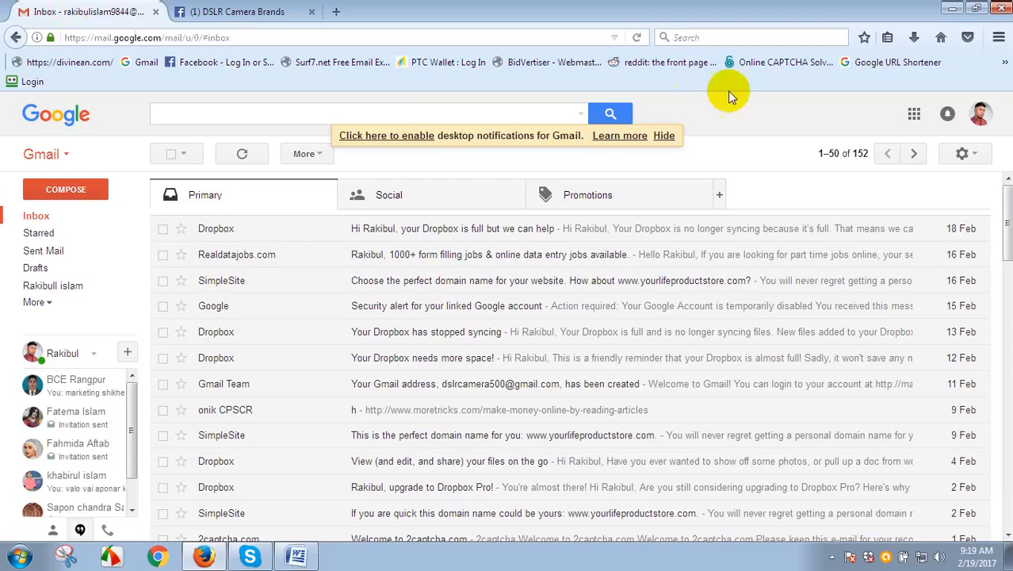
pyautogui.click(914, 113)
pyautogui.click(870, 490)
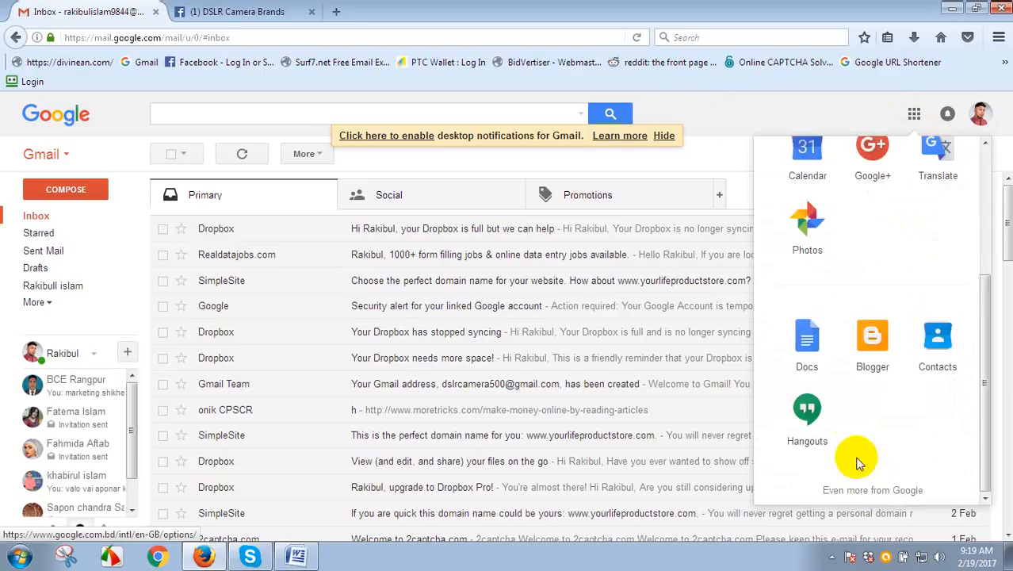
pyautogui.click(866, 339)
pyautogui.click(368, 14)
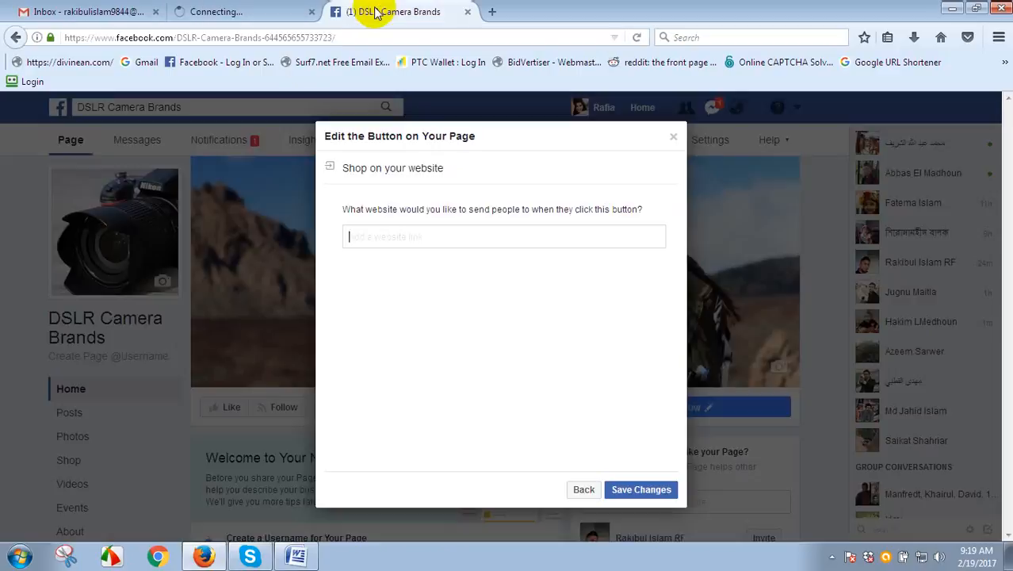
pyautogui.click(238, 11)
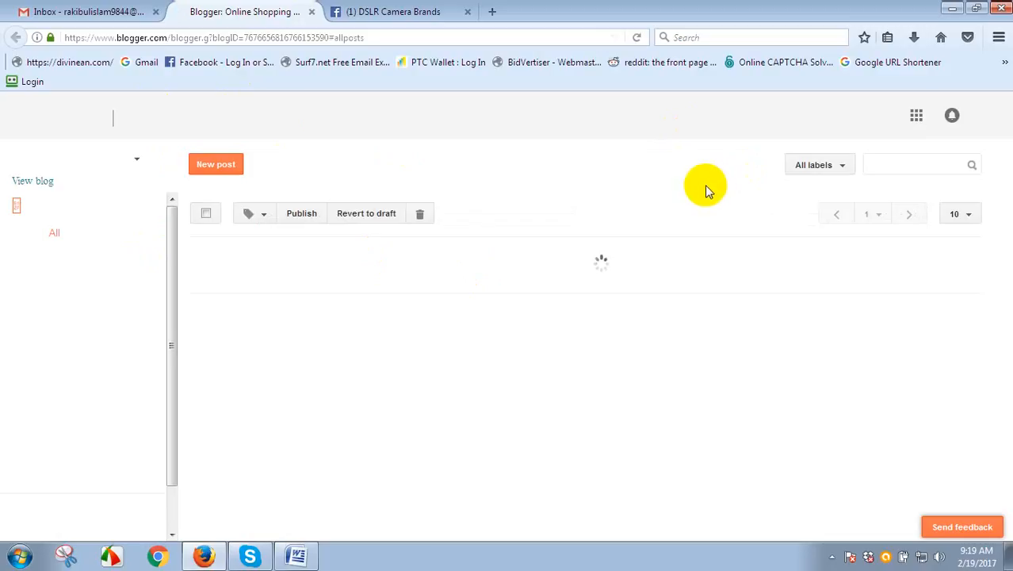
pyautogui.click(34, 181)
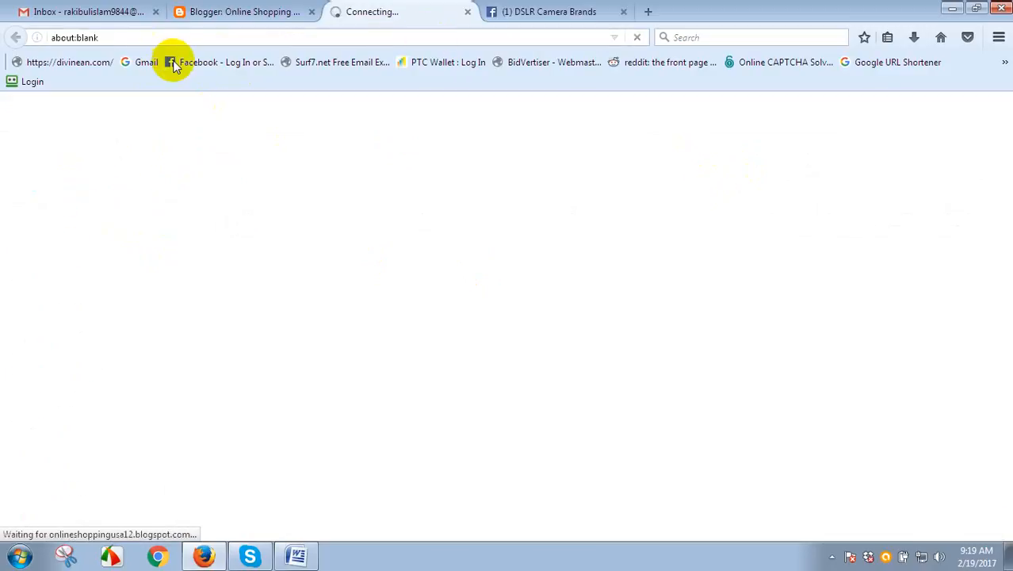
pyautogui.click(24, 37)
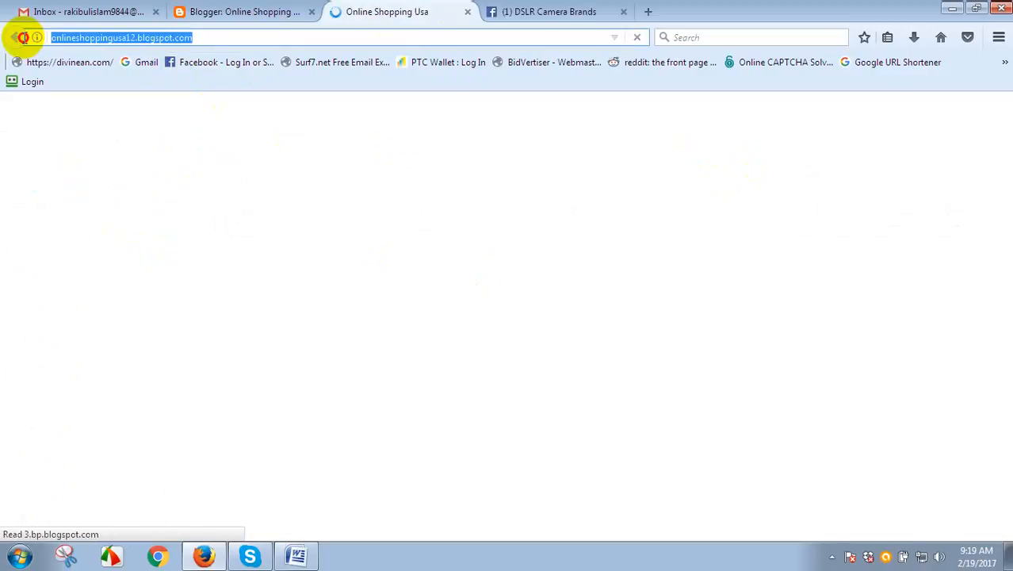
pyautogui.rightClick(83, 38)
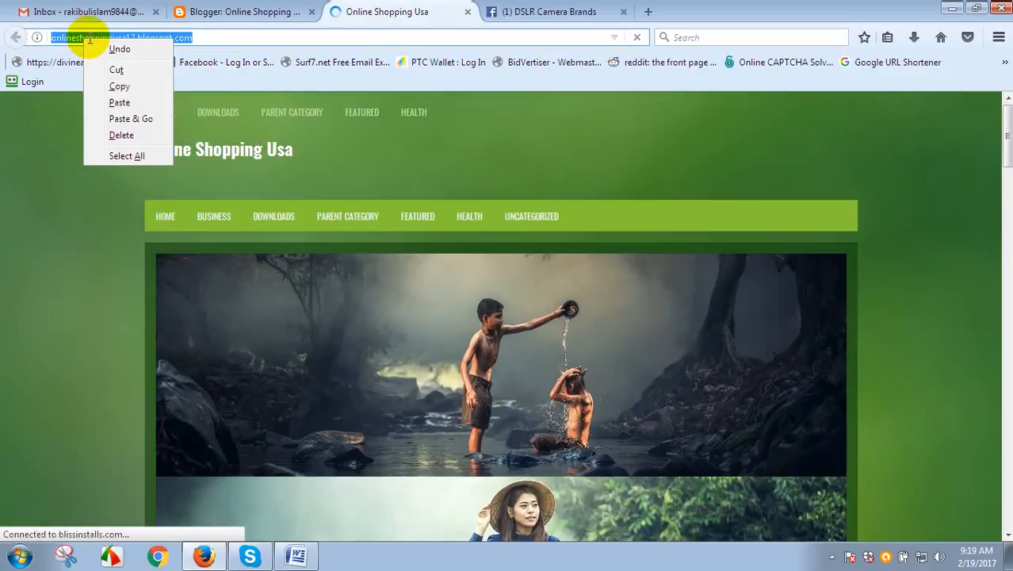
pyautogui.click(117, 89)
pyautogui.click(592, 11)
pyautogui.click(396, 238)
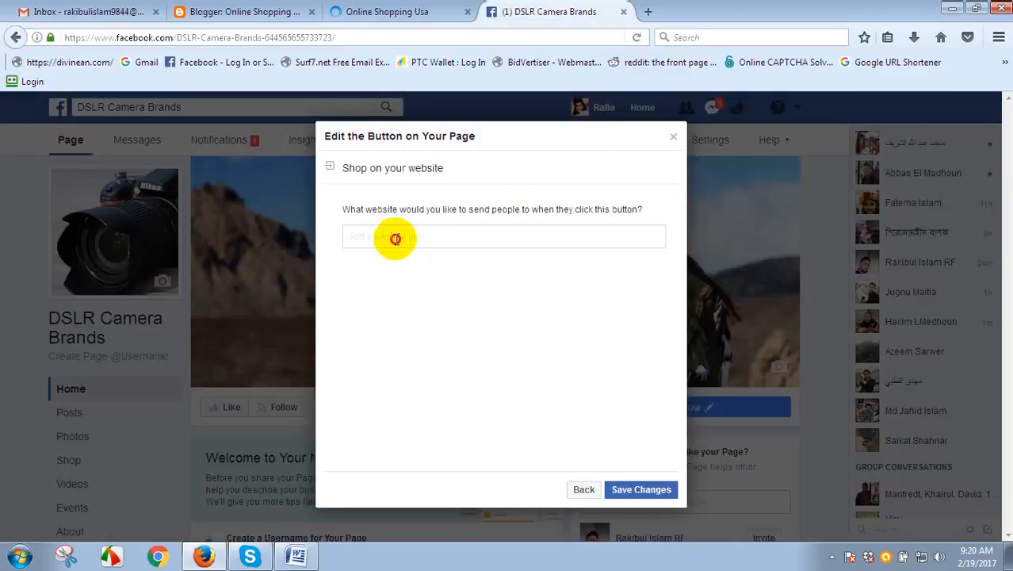
pyautogui.rightClick(398, 235)
pyautogui.click(436, 299)
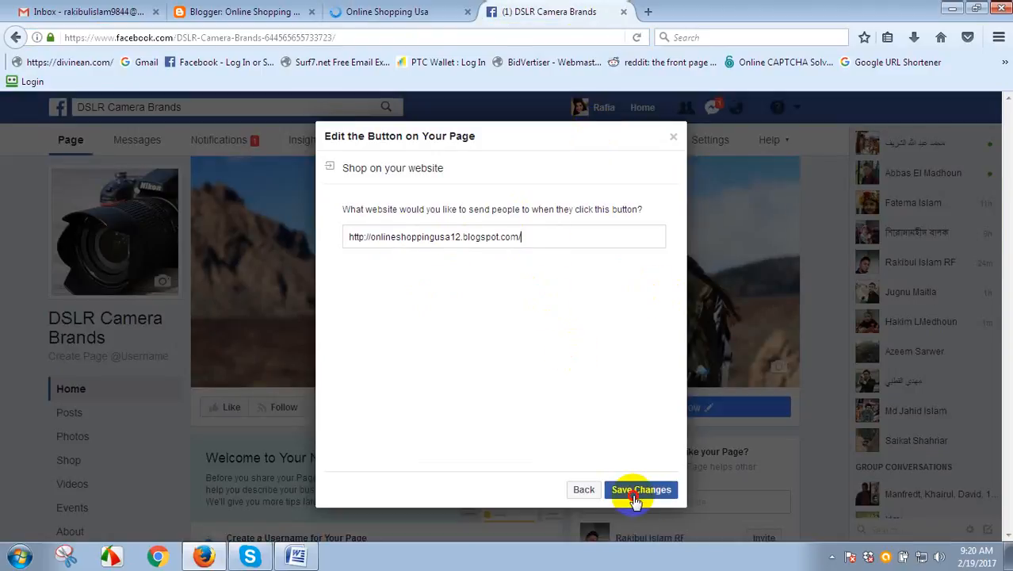
pyautogui.click(635, 494)
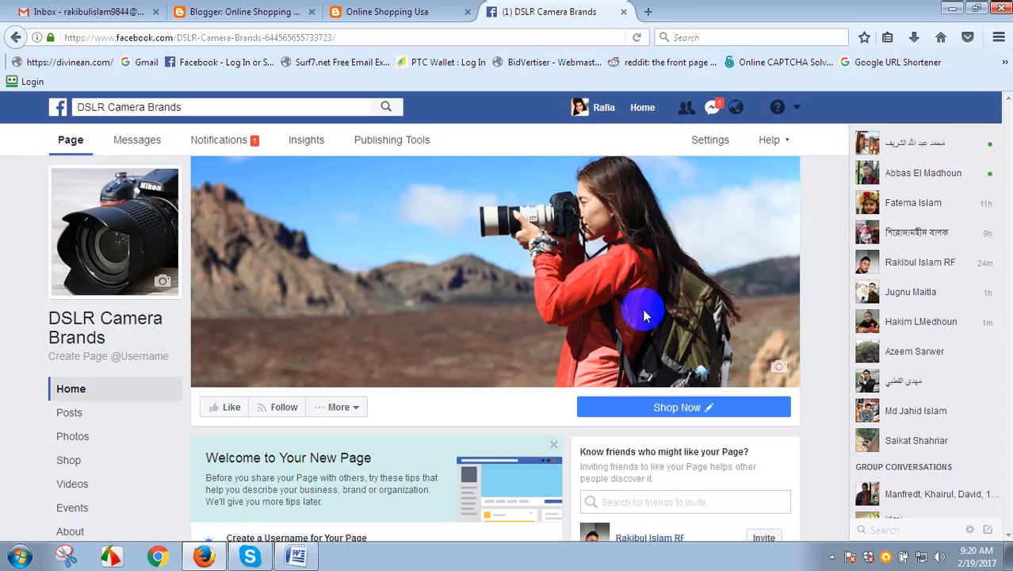
pyautogui.click(638, 408)
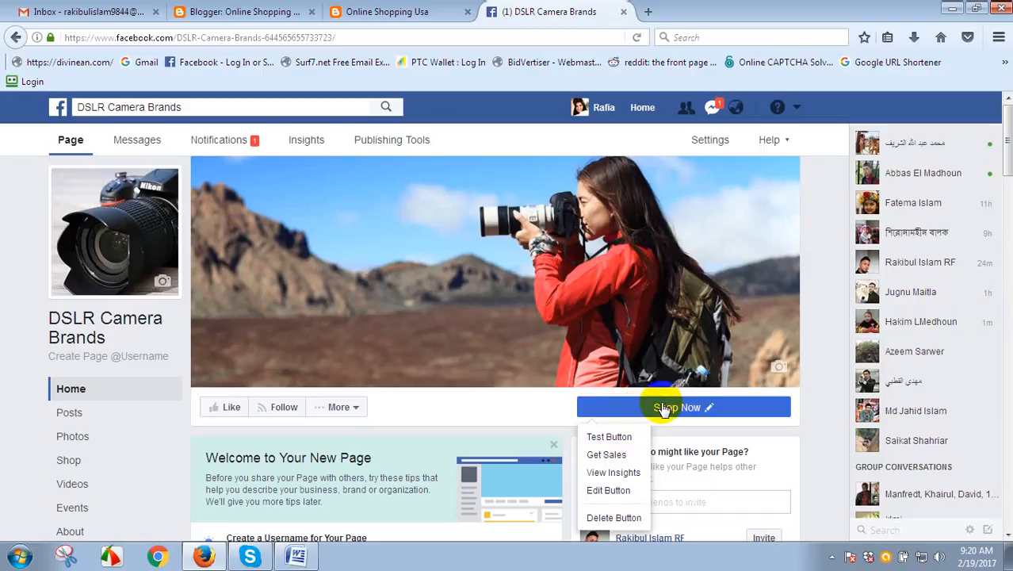
pyautogui.click(1008, 202)
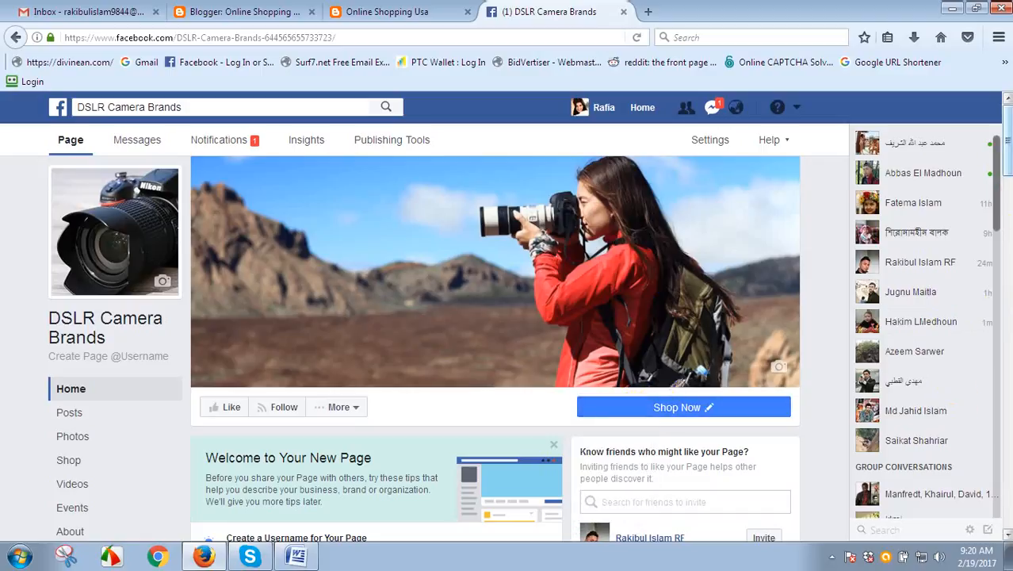
# - Add the short description "best market" to the page and save it
pyautogui.scroll(-3, 997, 185)
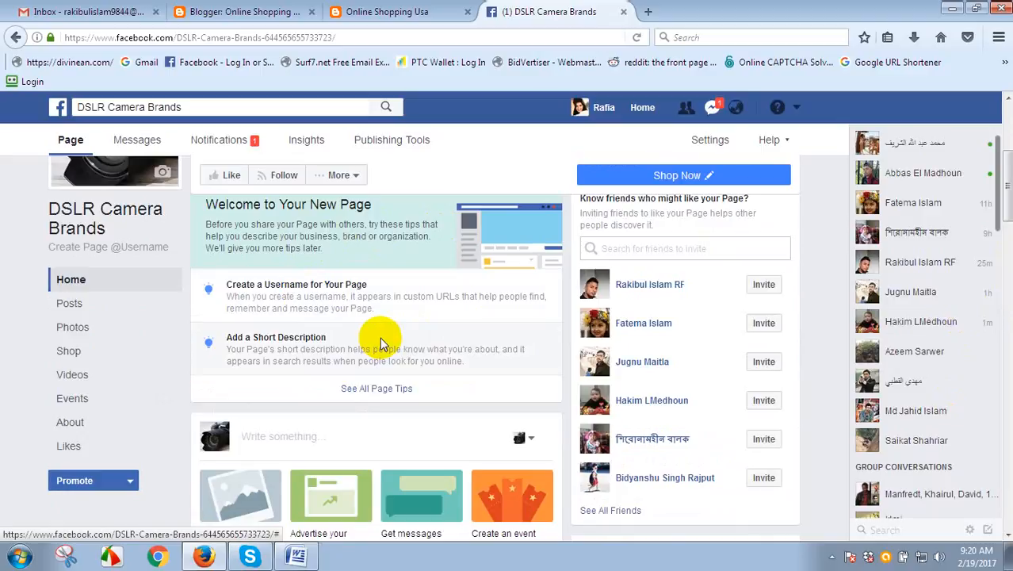
pyautogui.click(380, 342)
pyautogui.click(504, 283)
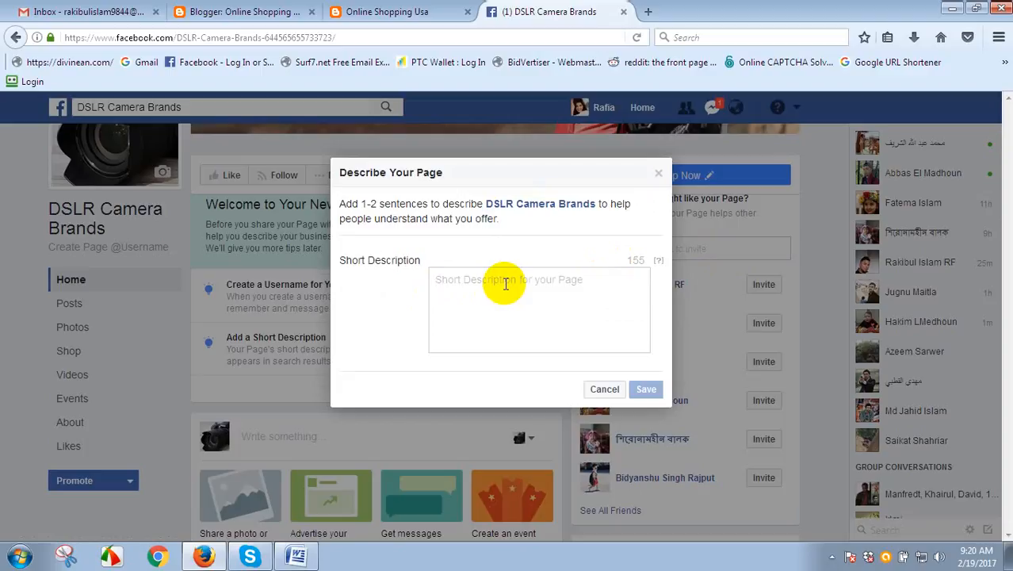
pyautogui.write('best market')
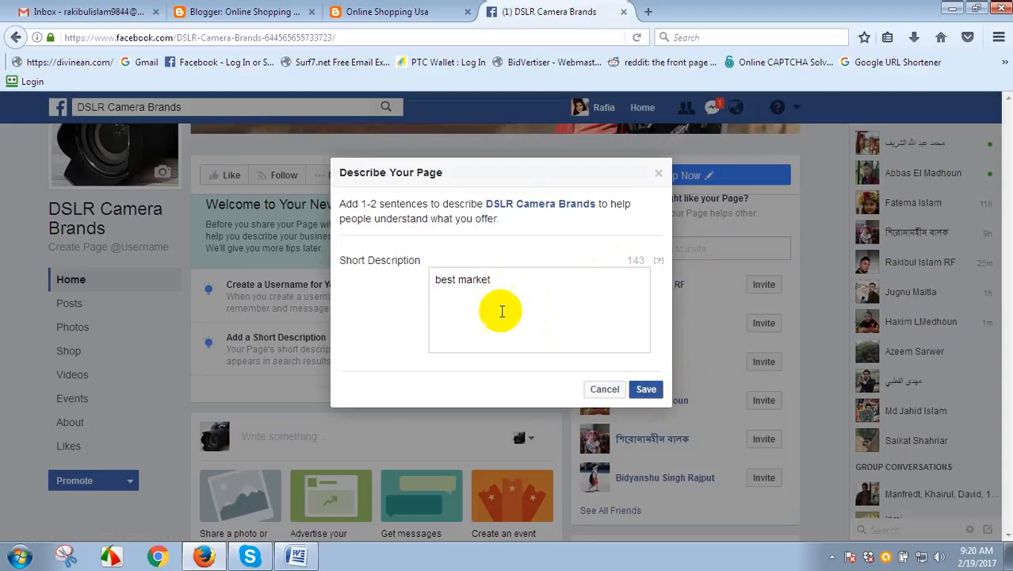
pyautogui.moveTo(517, 282); pyautogui.dragTo(409, 284)
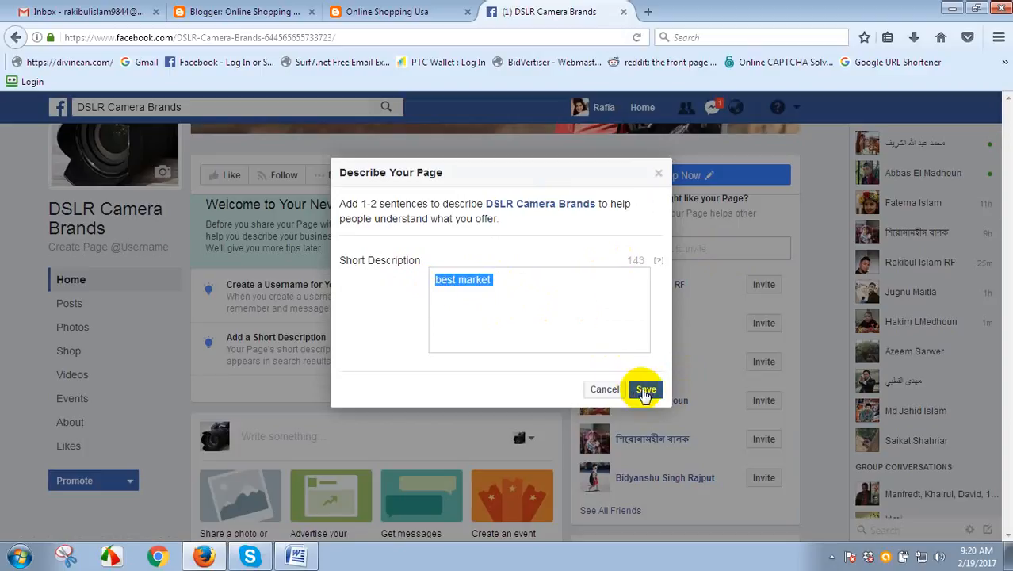
pyautogui.moveTo(510, 278); pyautogui.dragTo(441, 278)
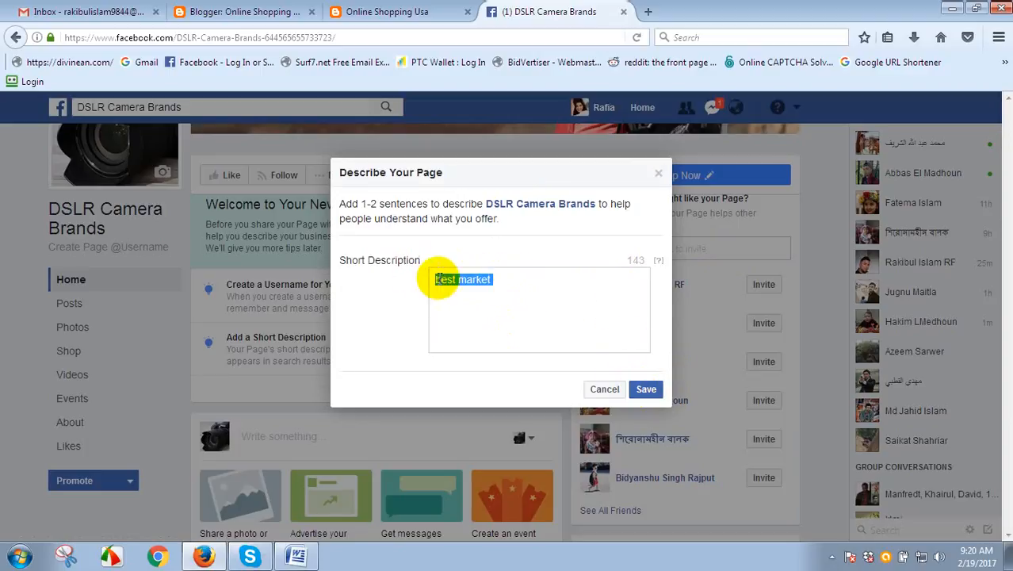
pyautogui.click(646, 389)
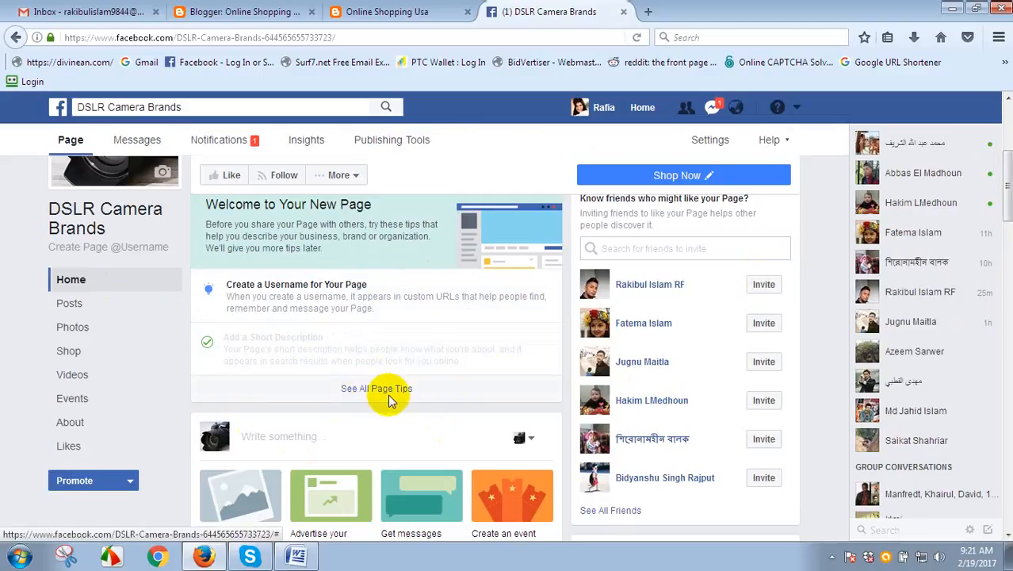
# - View all page tips, dismiss the effective-posts and create-a-username tips, and close the tips window
pyautogui.click(387, 395)
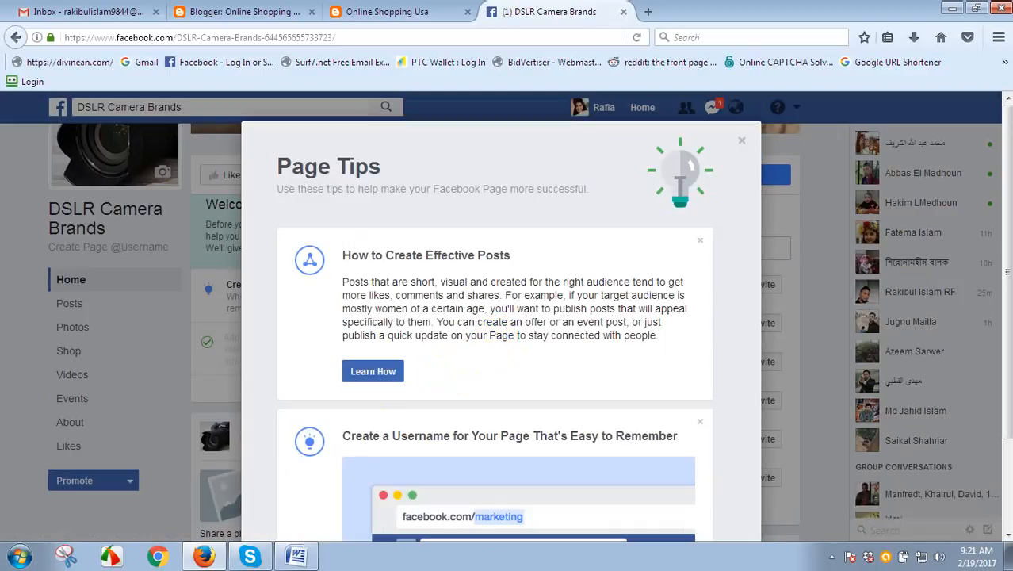
pyautogui.scroll(-3, 990, 238)
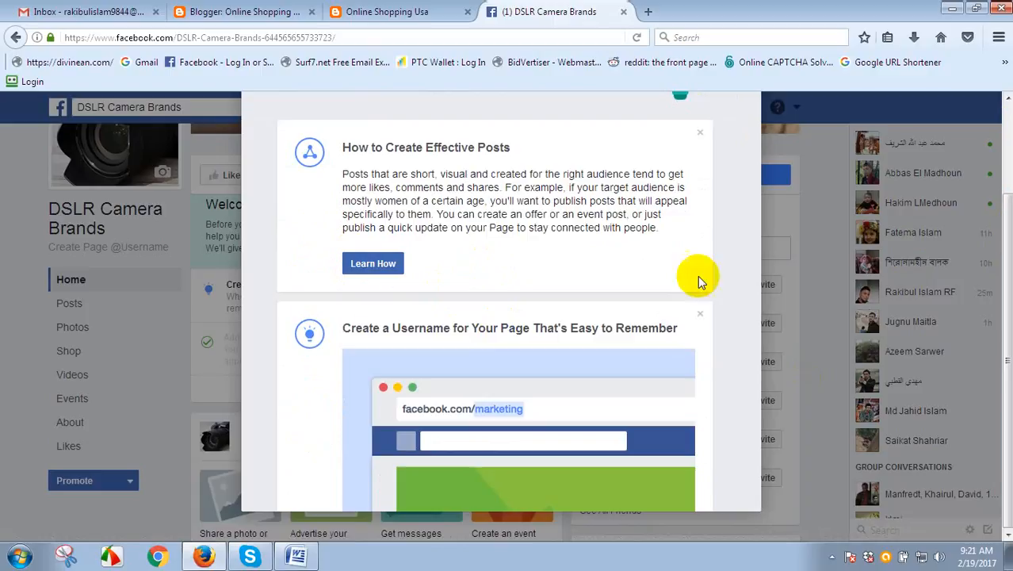
pyautogui.click(700, 136)
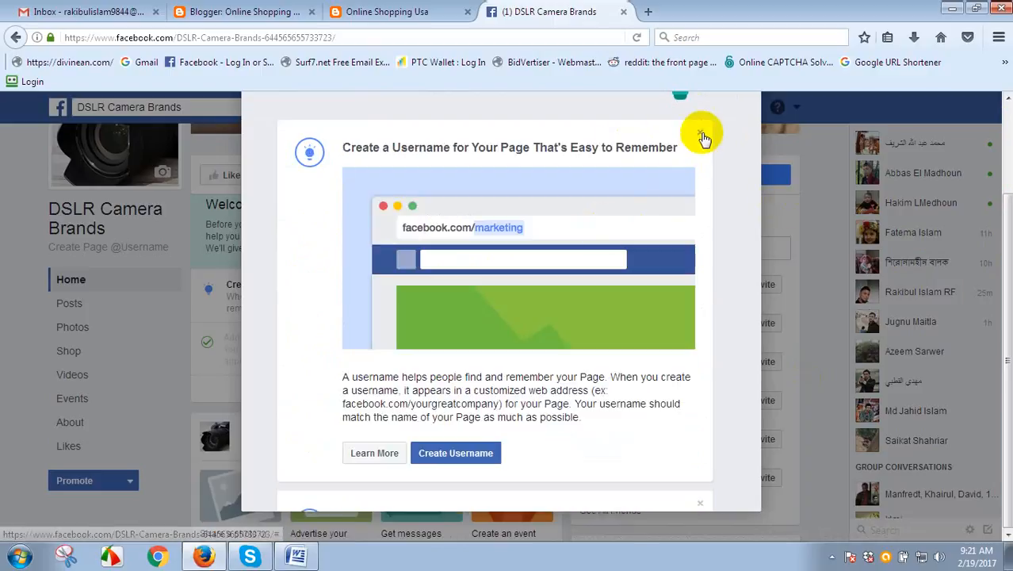
pyautogui.click(700, 135)
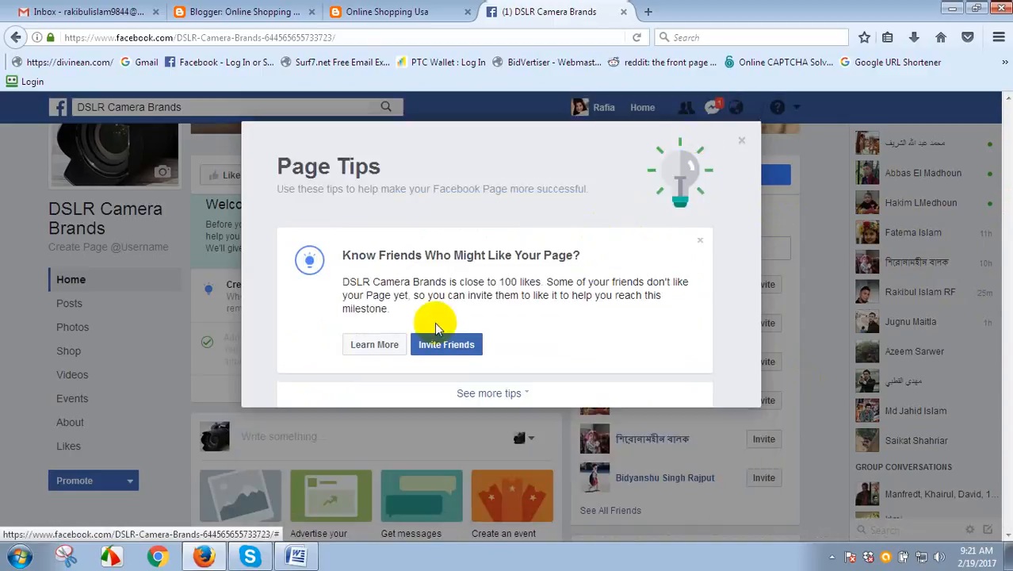
pyautogui.click(746, 143)
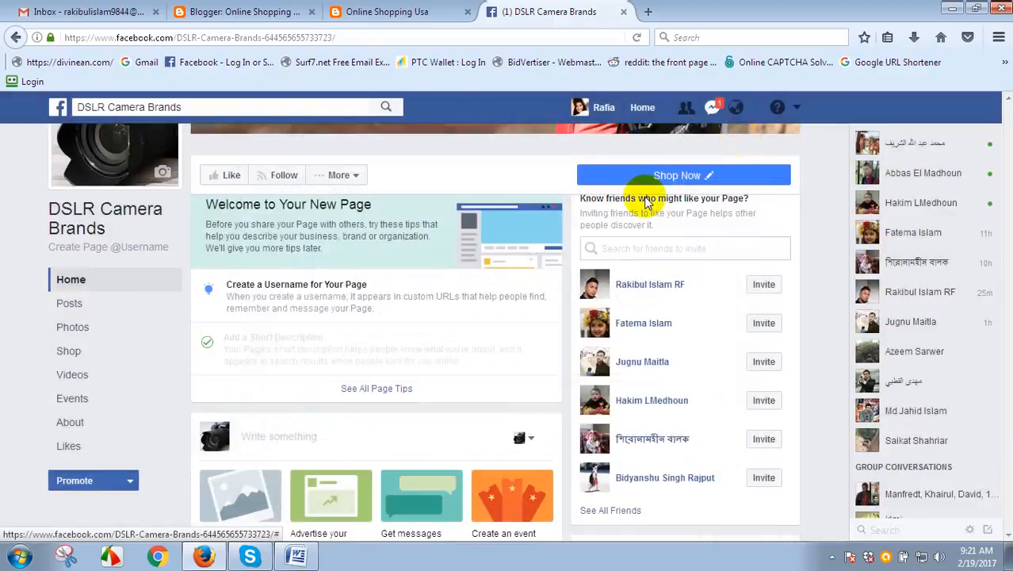
# - Invite all six suggested friends to like the page
pyautogui.scroll(-8, 1004, 226)
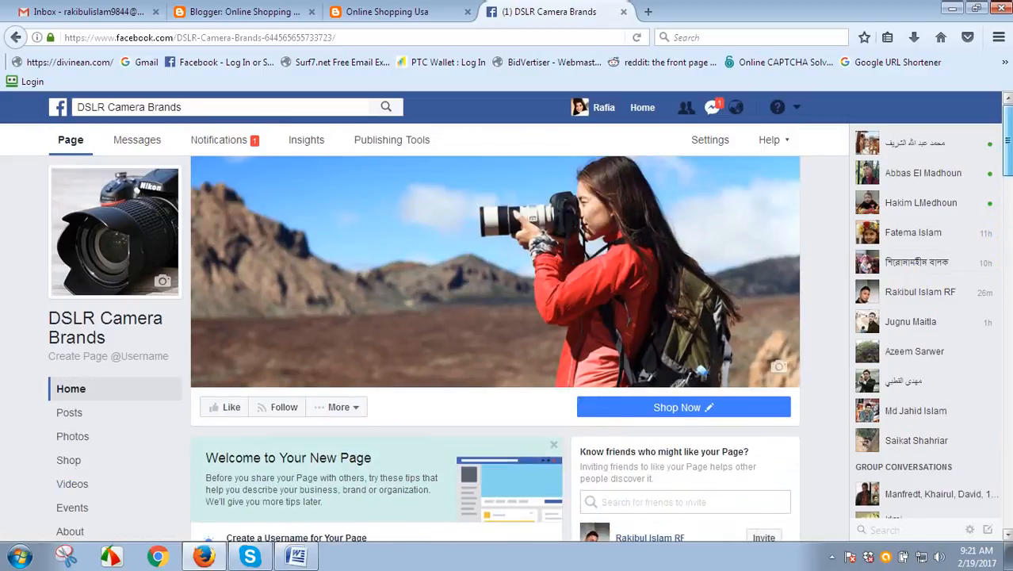
pyautogui.scroll(-3, 495, 341)
pyautogui.scroll(3, 495, 349)
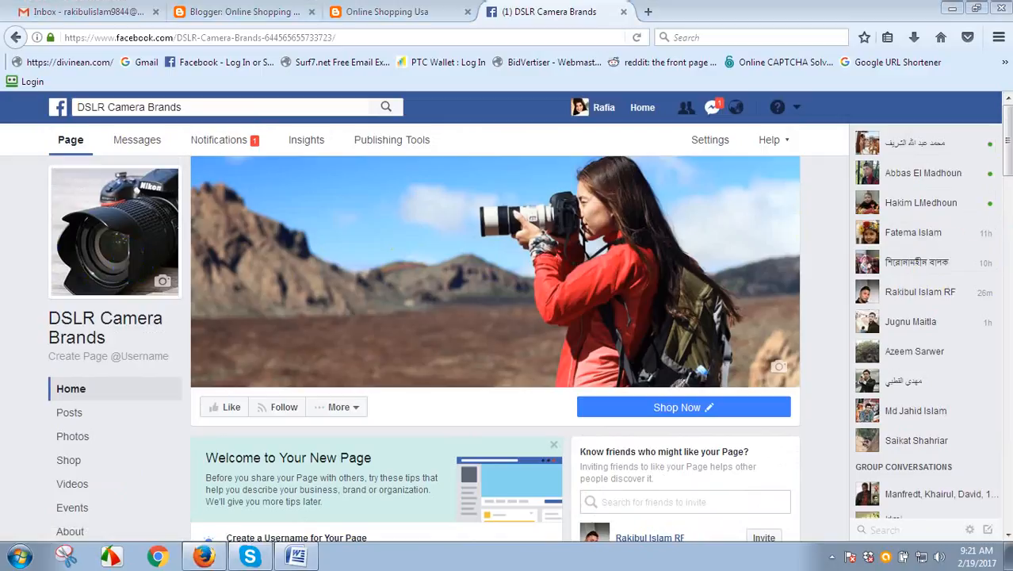
pyautogui.moveTo(1009, 162); pyautogui.dragTo(1009, 229)
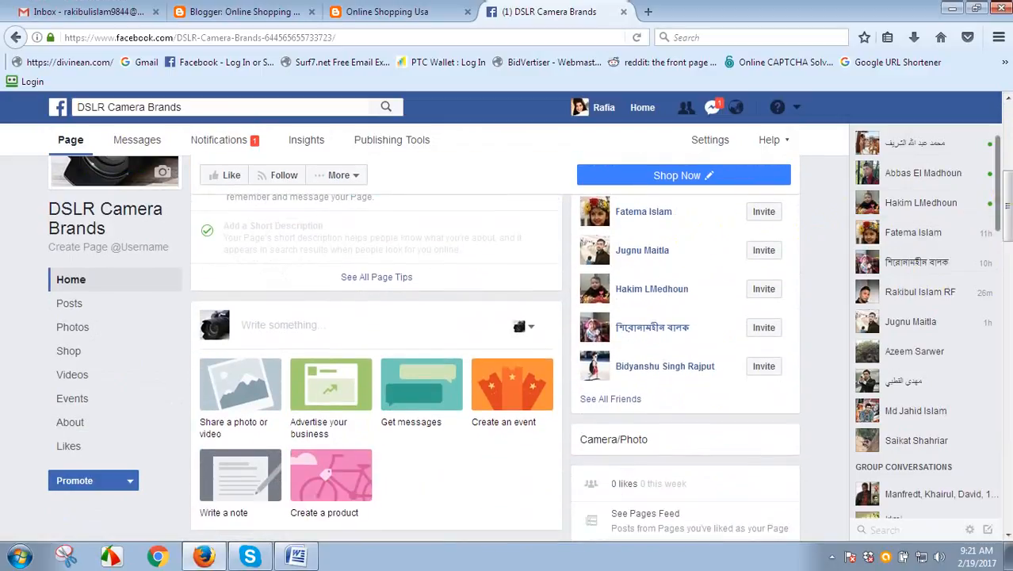
pyautogui.scroll(3, 1005, 191)
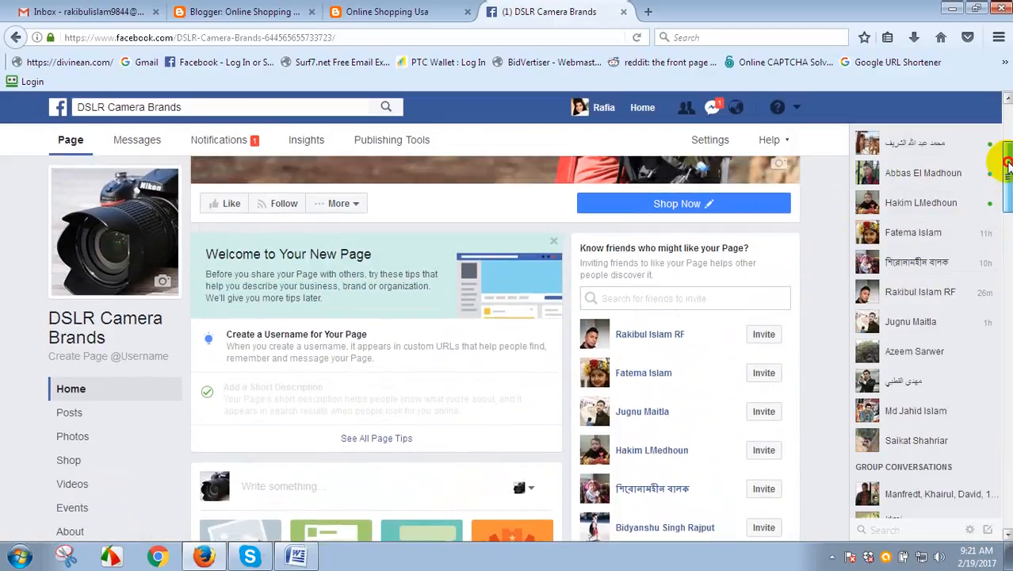
pyautogui.click(762, 335)
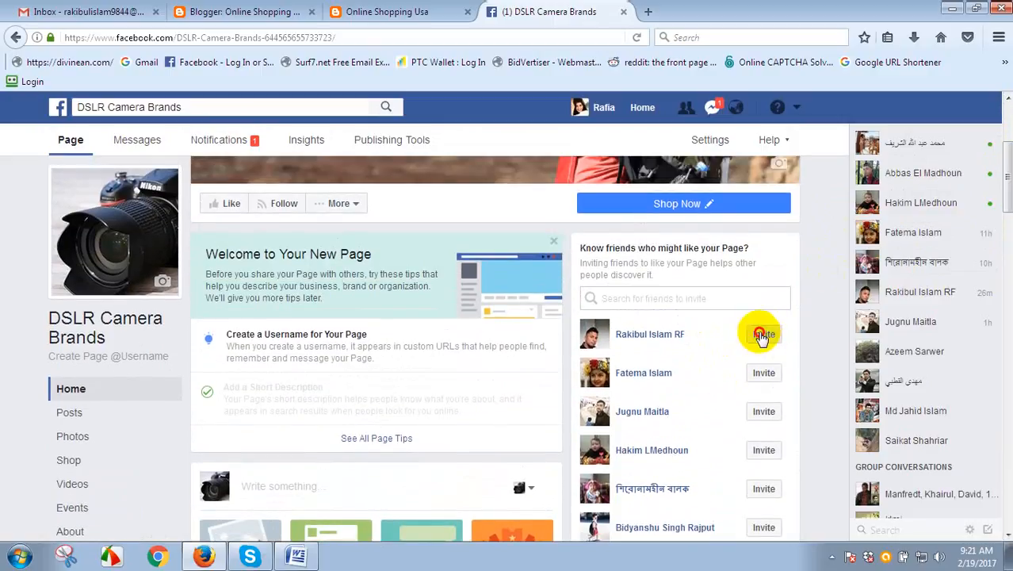
pyautogui.click(762, 375)
pyautogui.click(761, 412)
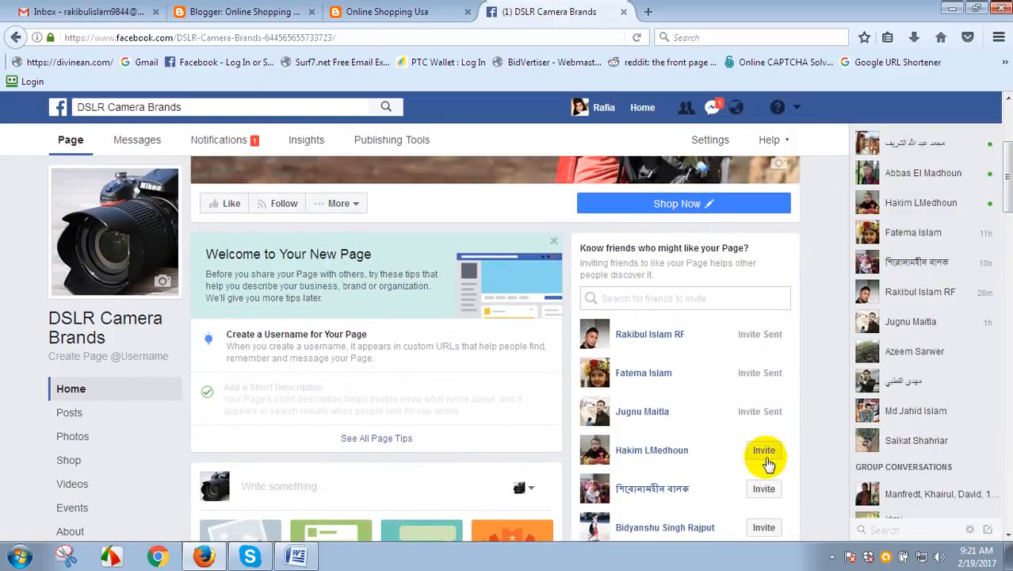
pyautogui.click(764, 451)
pyautogui.click(763, 488)
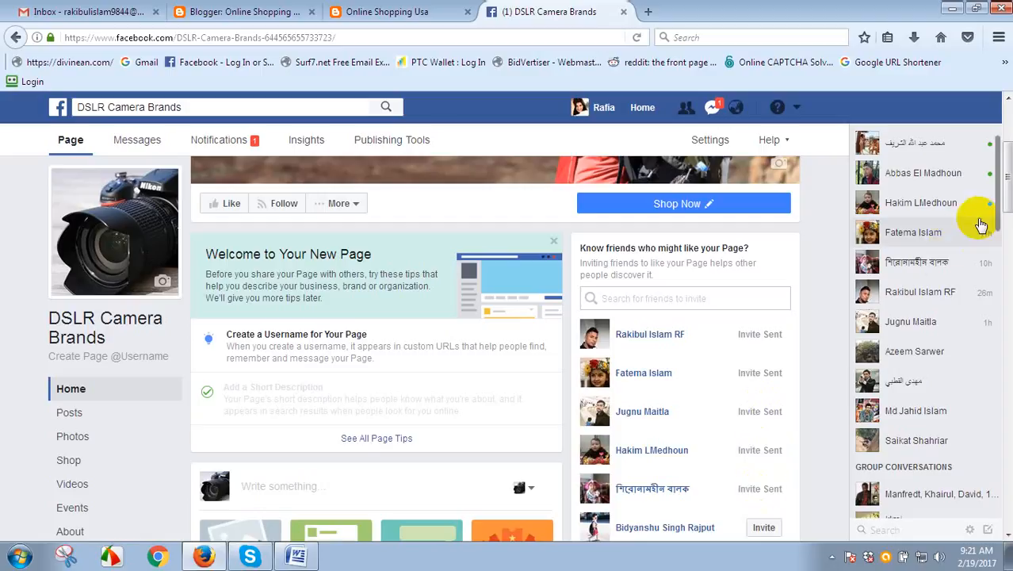
pyautogui.moveTo(1008, 195); pyautogui.dragTo(1010, 240)
pyautogui.click(759, 302)
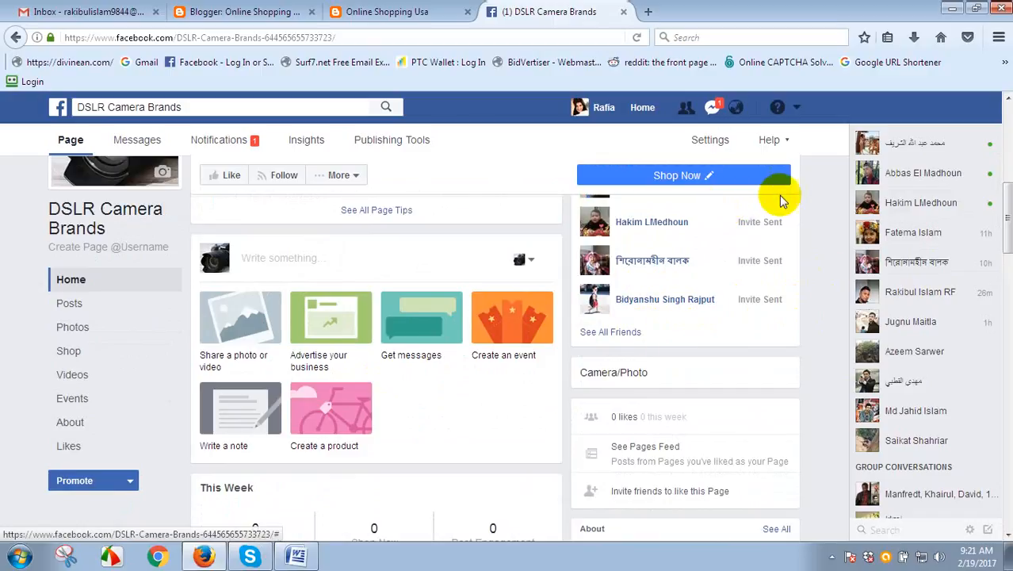
pyautogui.scroll(5, 1009, 207)
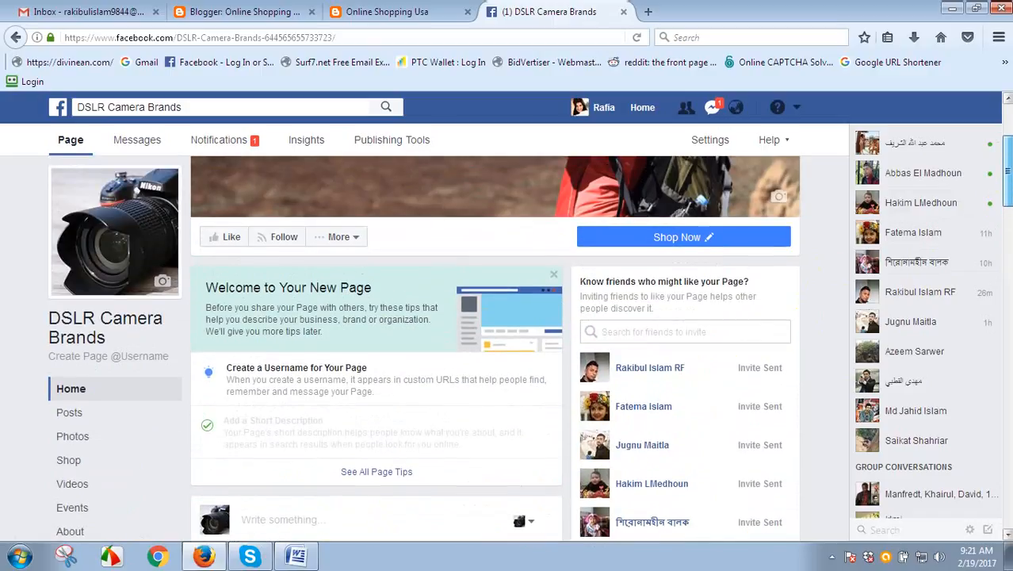
pyautogui.moveTo(1010, 151); pyautogui.dragTo(997, 130)
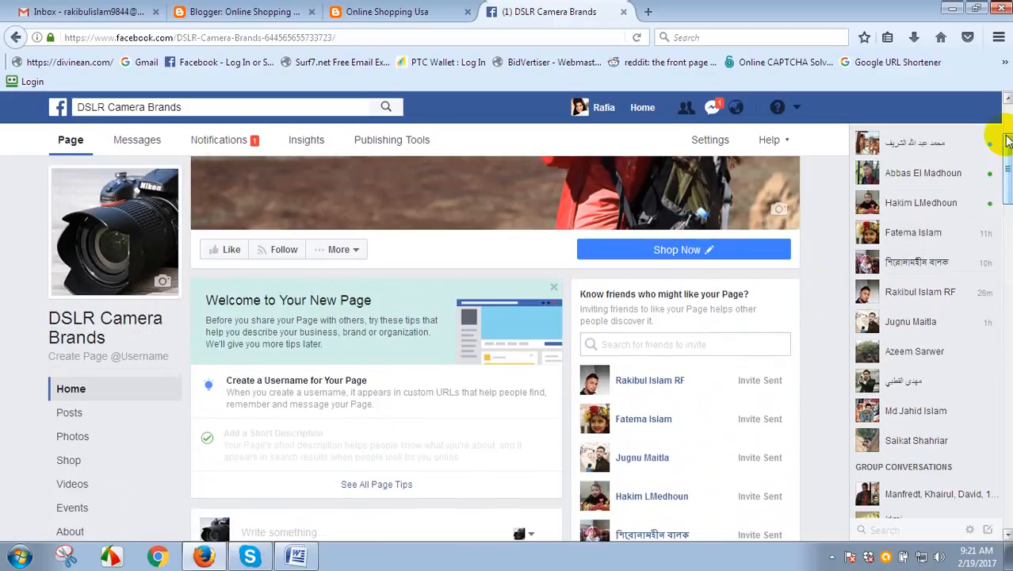
pyautogui.rightClick(128, 358)
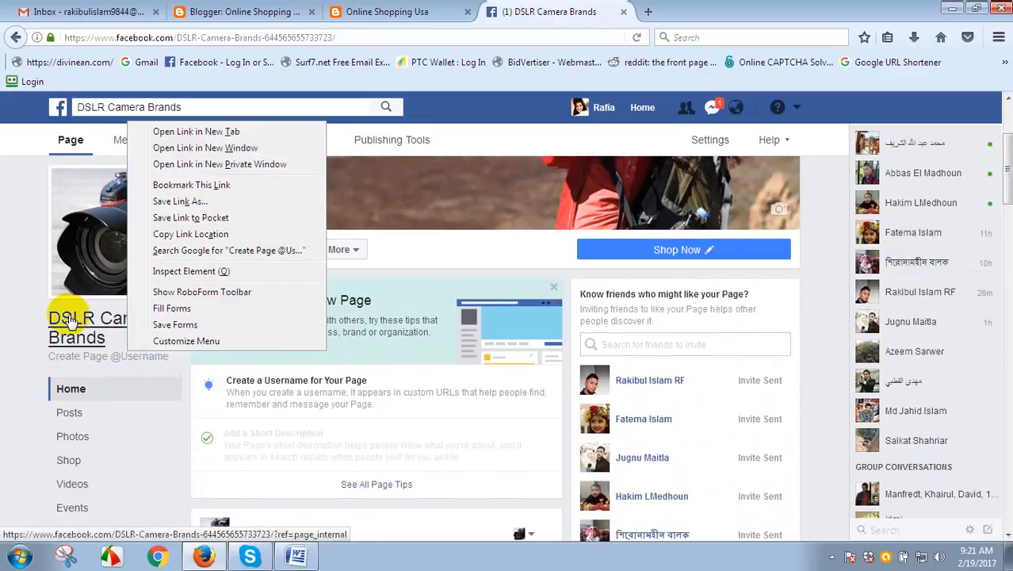
pyautogui.click(95, 363)
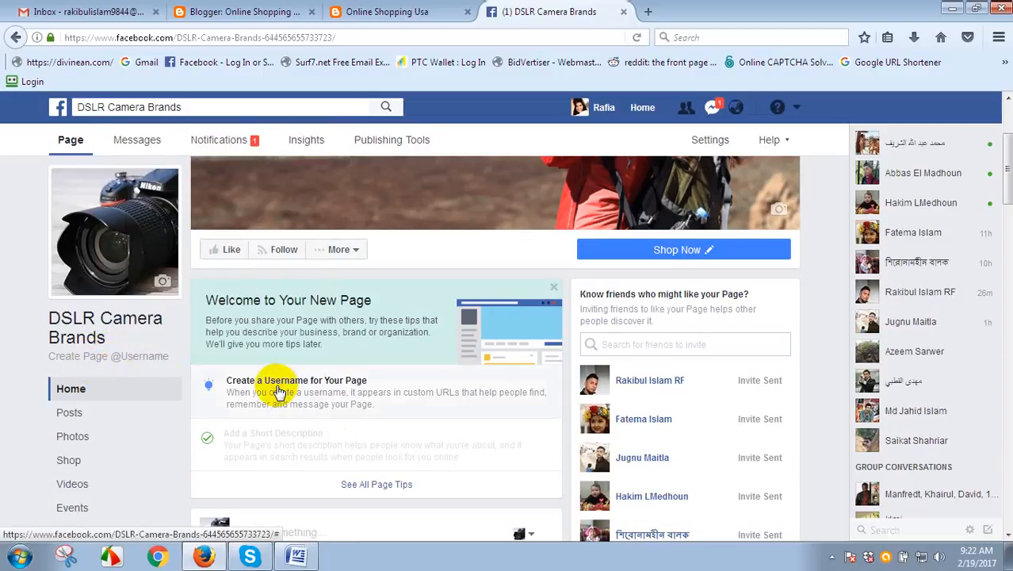
pyautogui.click(432, 385)
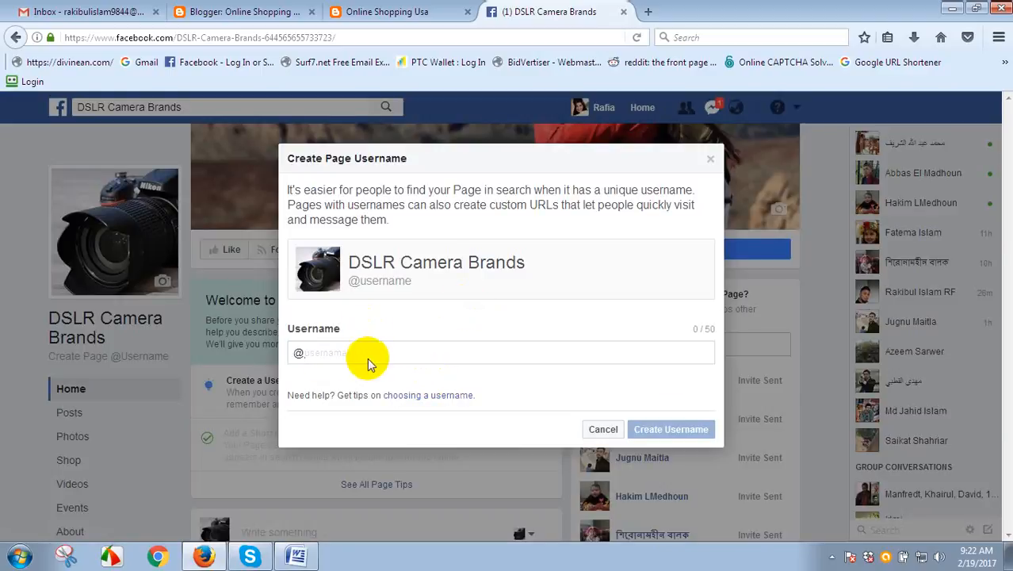
pyautogui.write('dslrcamera')
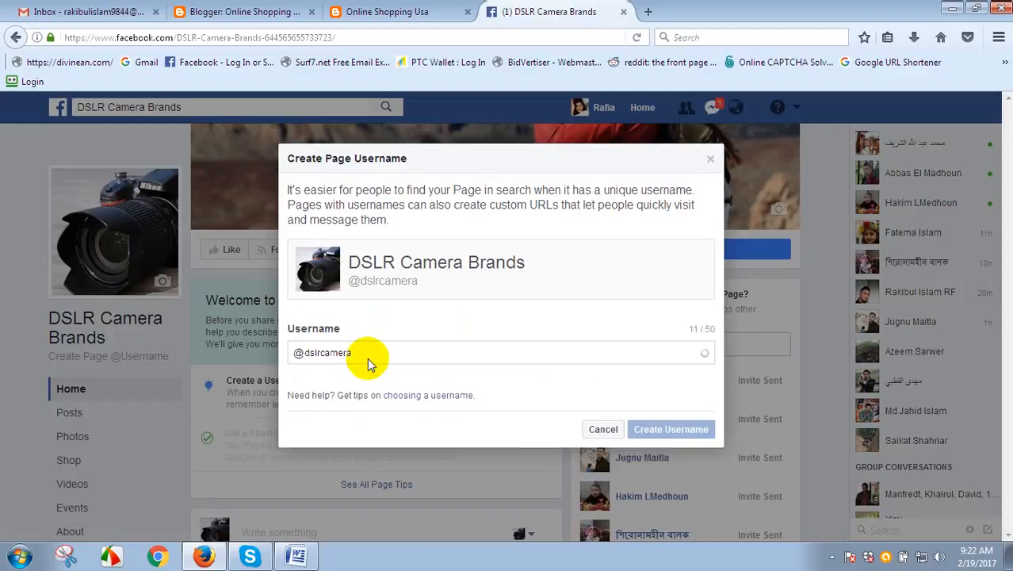
pyautogui.press('BackSpace')
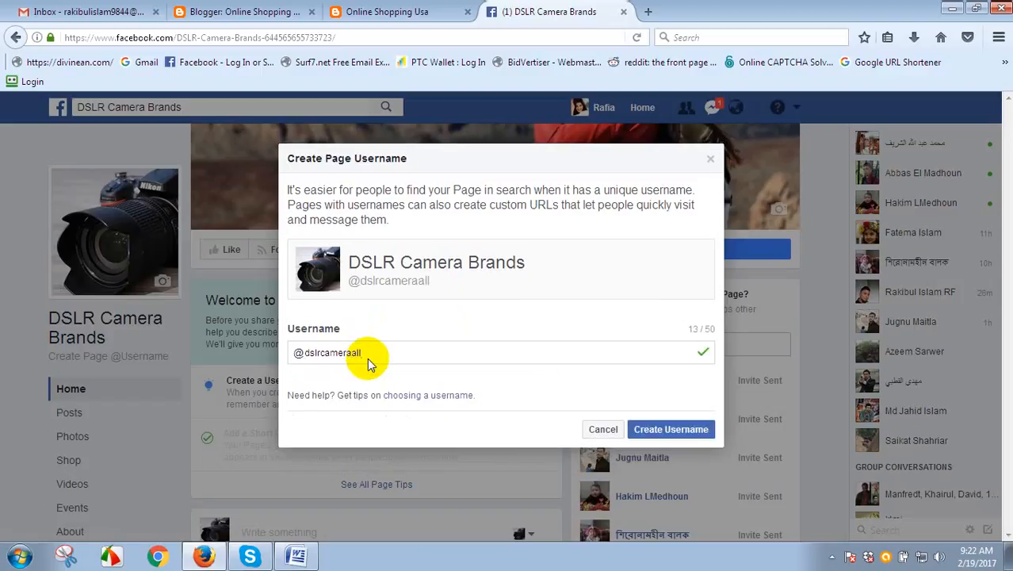
pyautogui.write('allbra')
pyautogui.press('BackSpace')
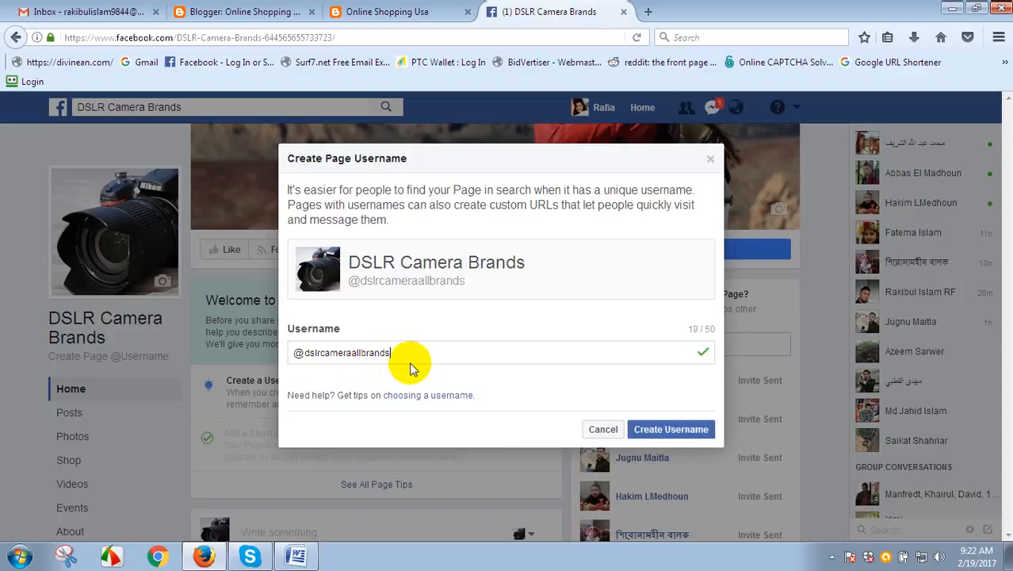
pyautogui.click(668, 428)
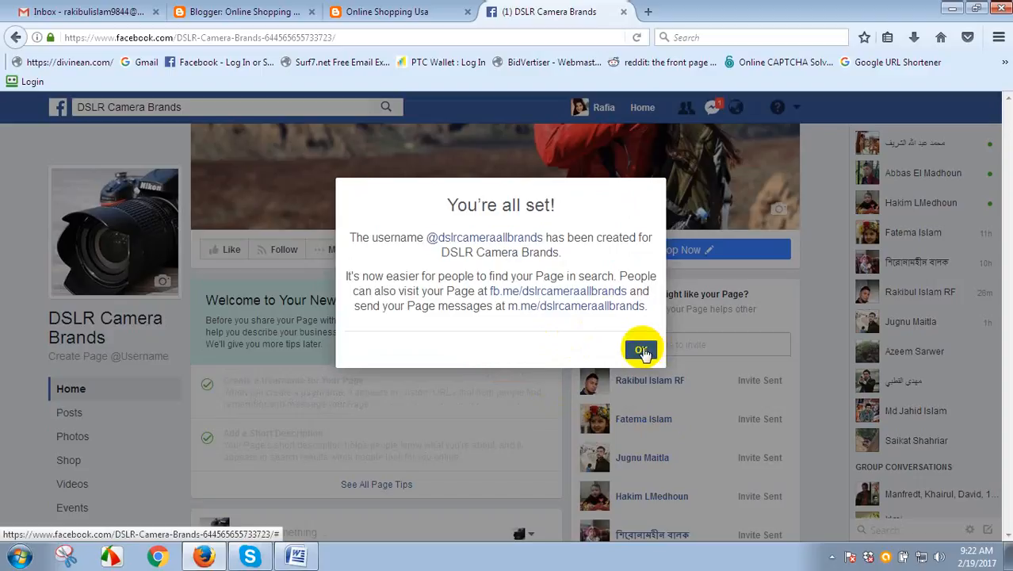
pyautogui.click(639, 346)
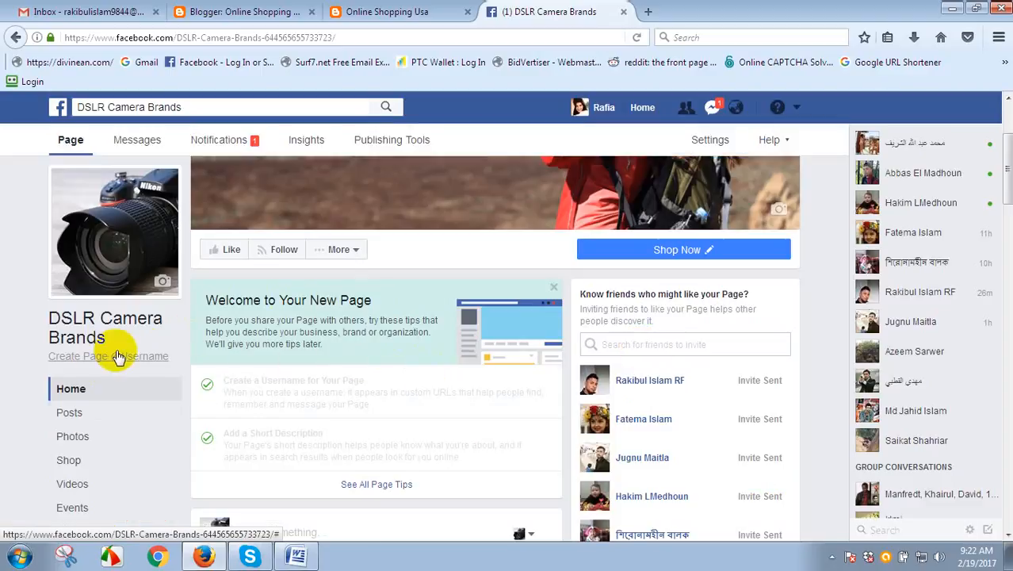
# - Reload the DSLR Camera Brands page and copy the link address of its username
pyautogui.click(70, 143)
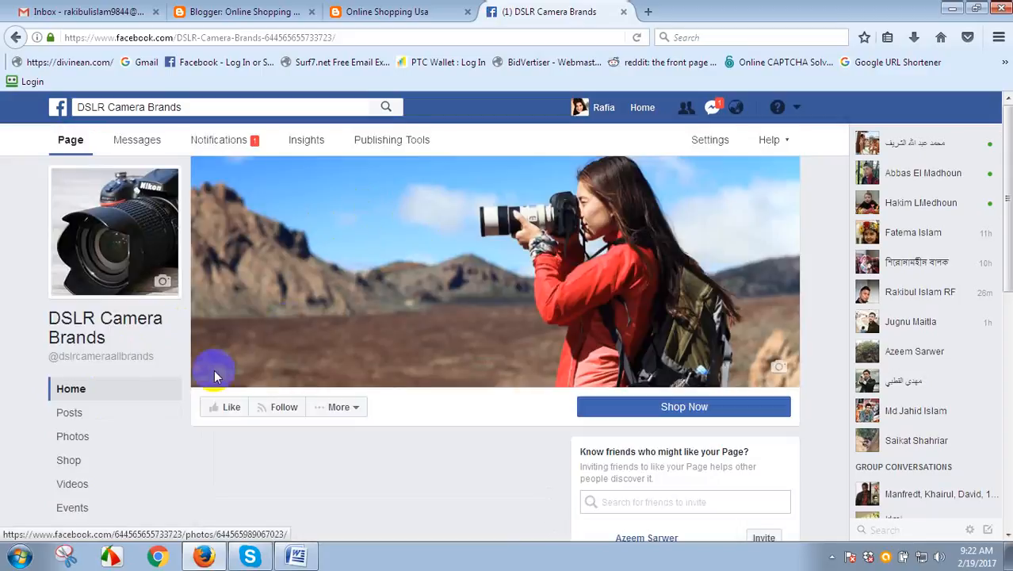
pyautogui.rightClick(103, 362)
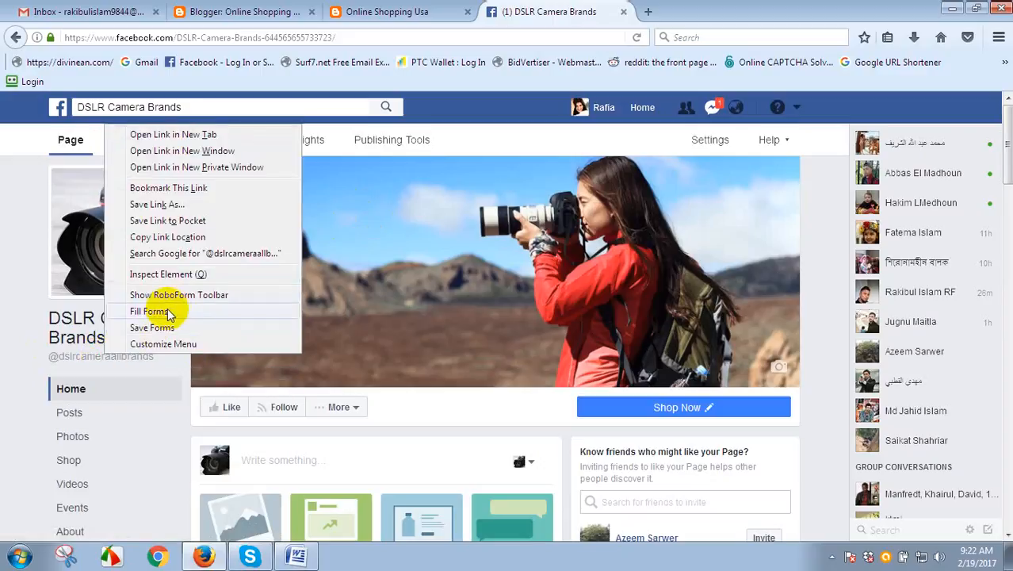
pyautogui.rightClick(118, 361)
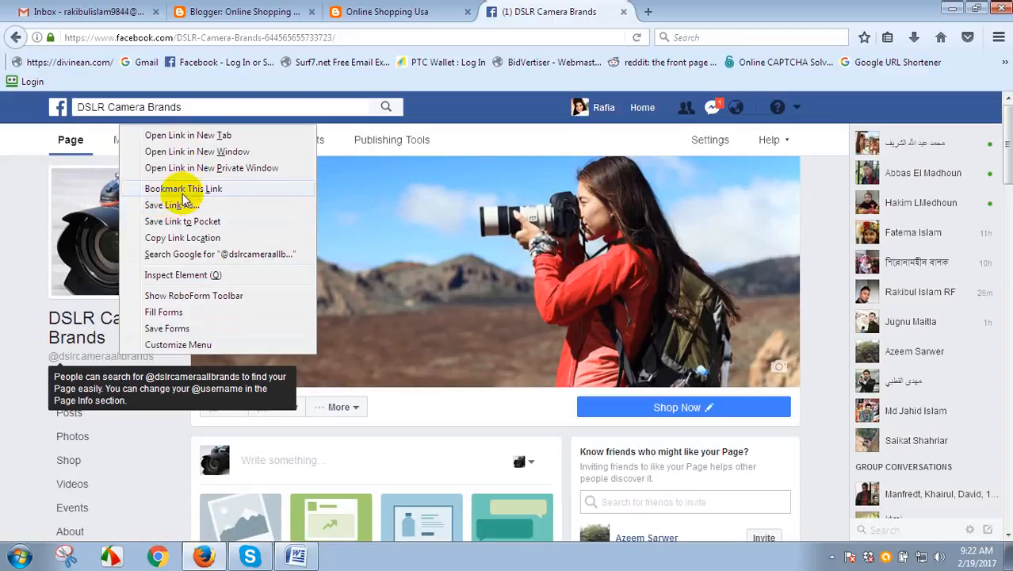
pyautogui.click(181, 237)
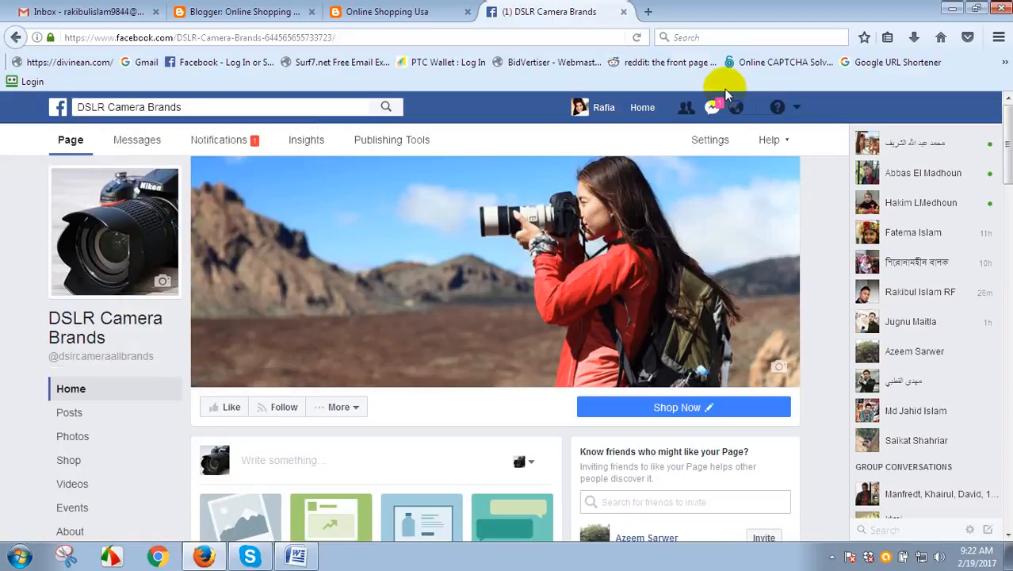
# - Go to the home news feed and paste the copied page link into a new post
pyautogui.click(642, 108)
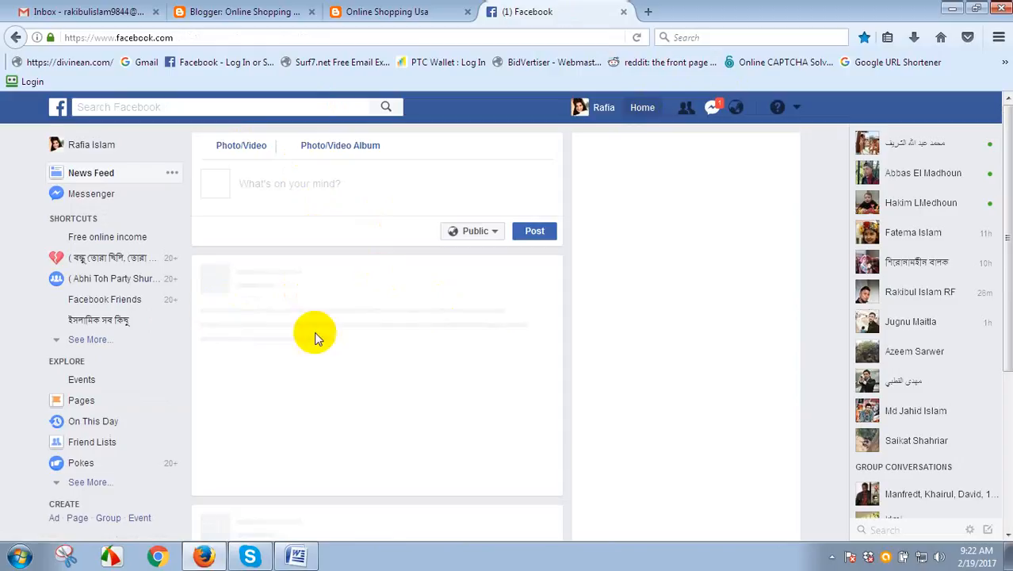
pyautogui.rightClick(288, 186)
pyautogui.click(323, 254)
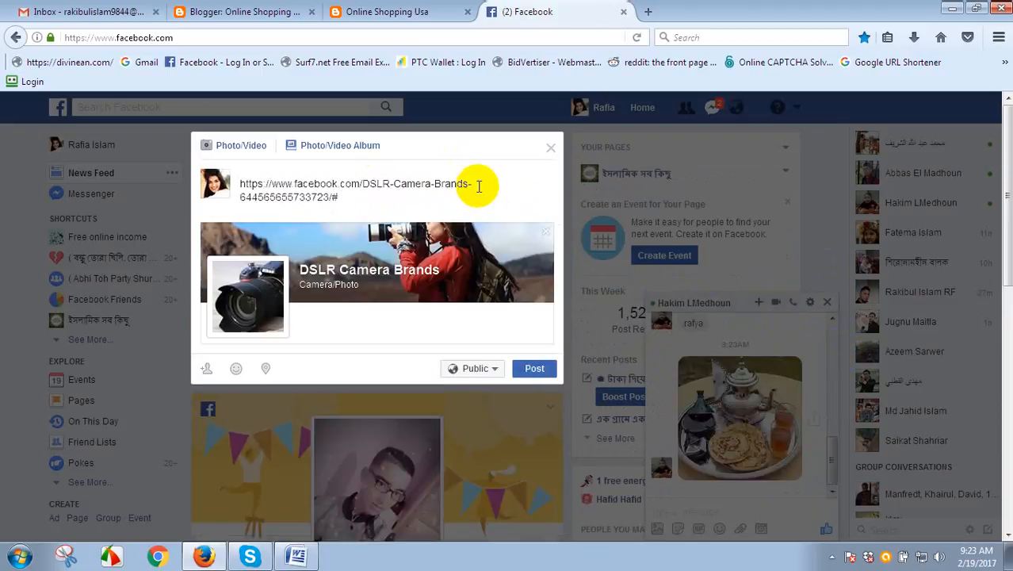
# - Delete the first part of the pasted address from the post text and publish the post with the page preview
pyautogui.moveTo(479, 186); pyautogui.dragTo(184, 181)
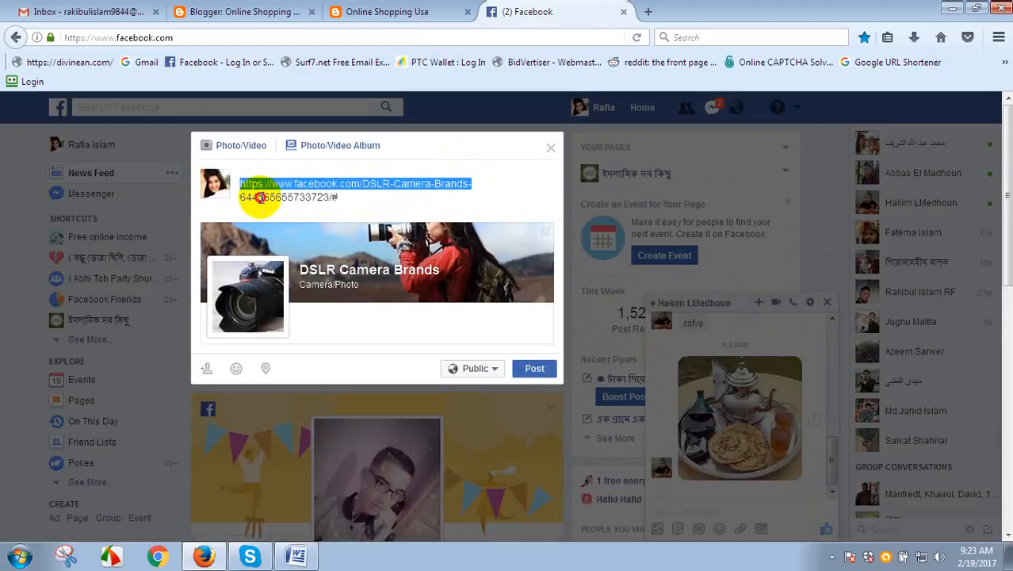
pyautogui.moveTo(341, 199); pyautogui.dragTo(226, 176)
pyautogui.click(234, 191)
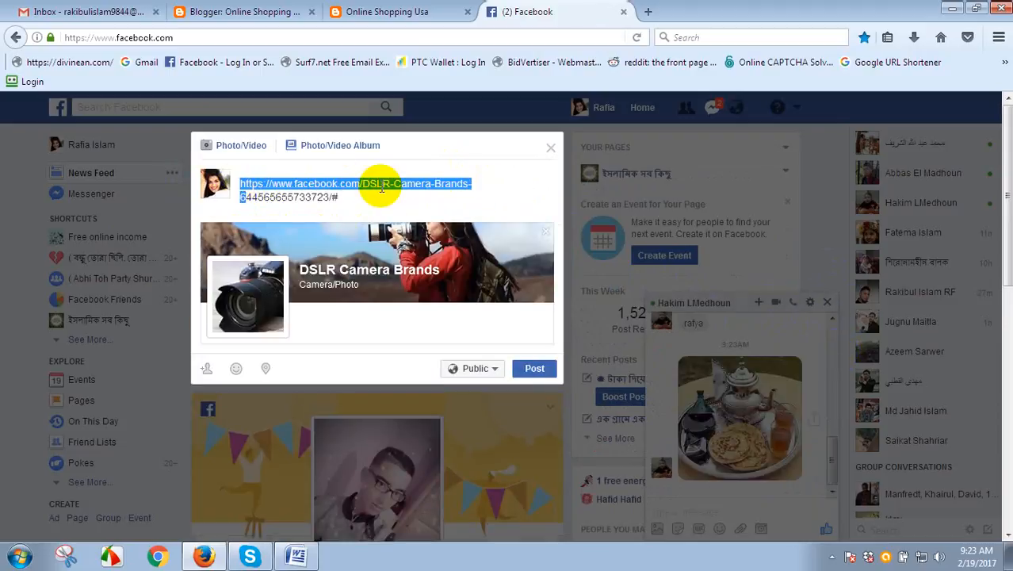
pyautogui.press('BackSpace')
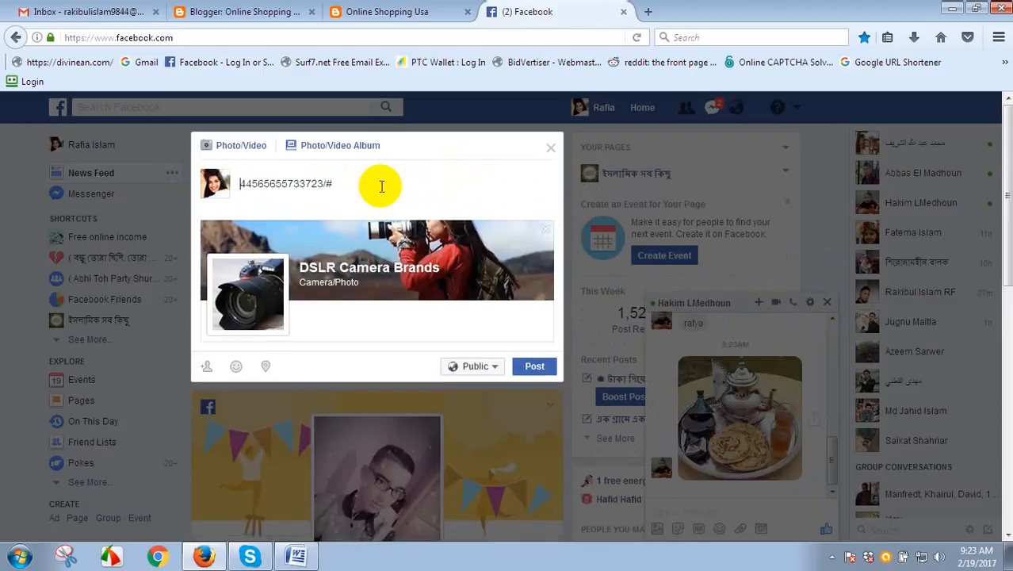
pyautogui.click(531, 370)
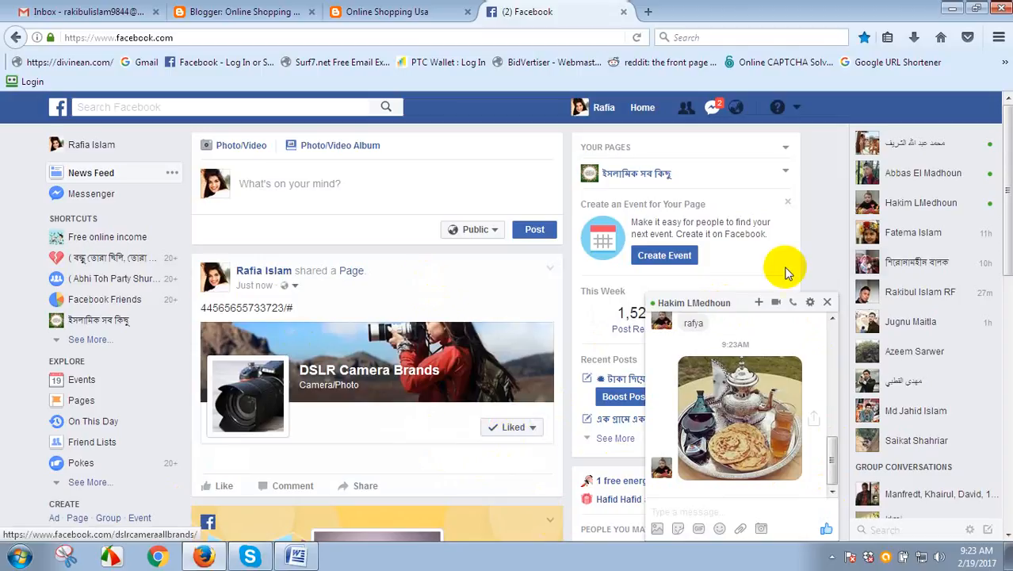
# - Close the open chat window and review the shared page post in the news feed
pyautogui.scroll(-2, 333, 262)
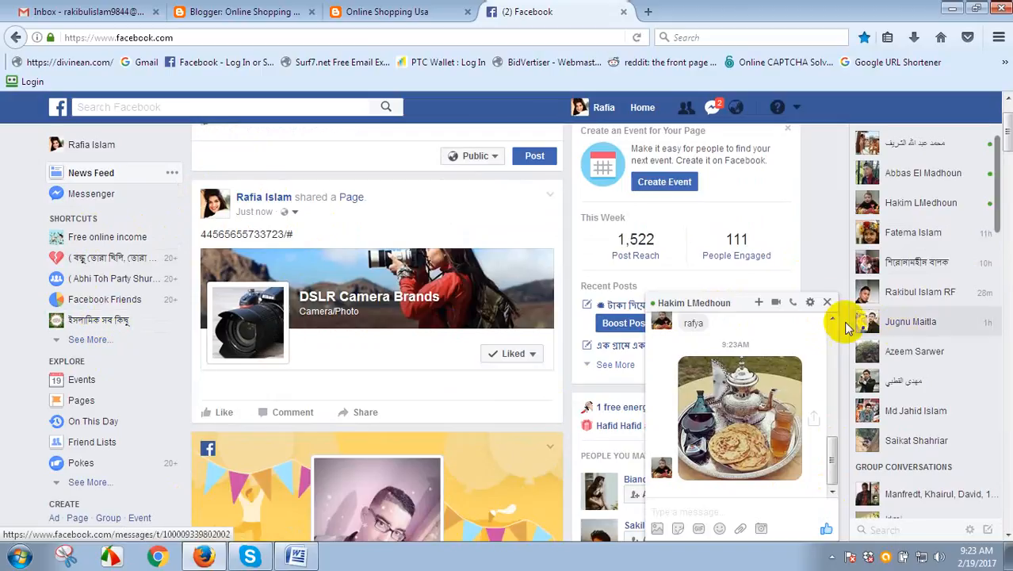
pyautogui.click(826, 303)
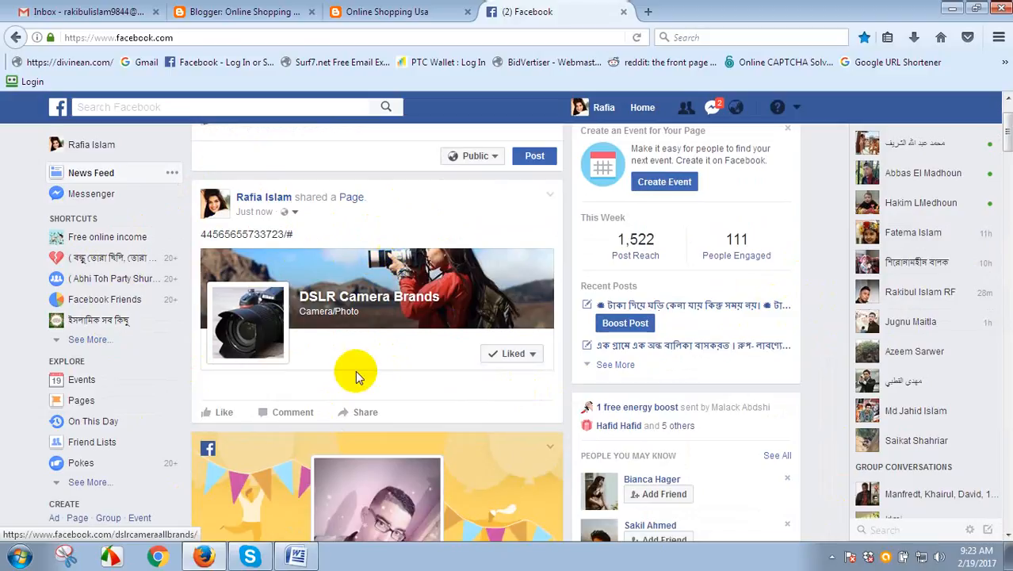
pyautogui.moveTo(1007, 136)
pyautogui.mouseDown()
pyautogui.moveTo(1007, 149)
pyautogui.moveTo(1007, 119)
pyautogui.mouseUp()
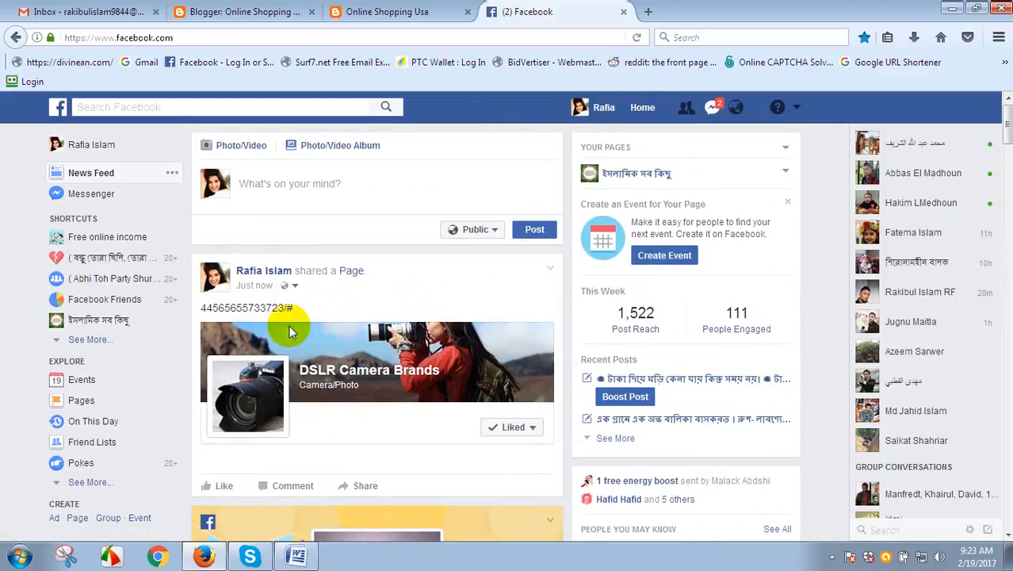
# - Switch to the Blogger post list and view the blog post "AliExpress by Alibaba.com"
pyautogui.click(387, 11)
pyautogui.moveTo(1003, 191); pyautogui.dragTo(912, 229)
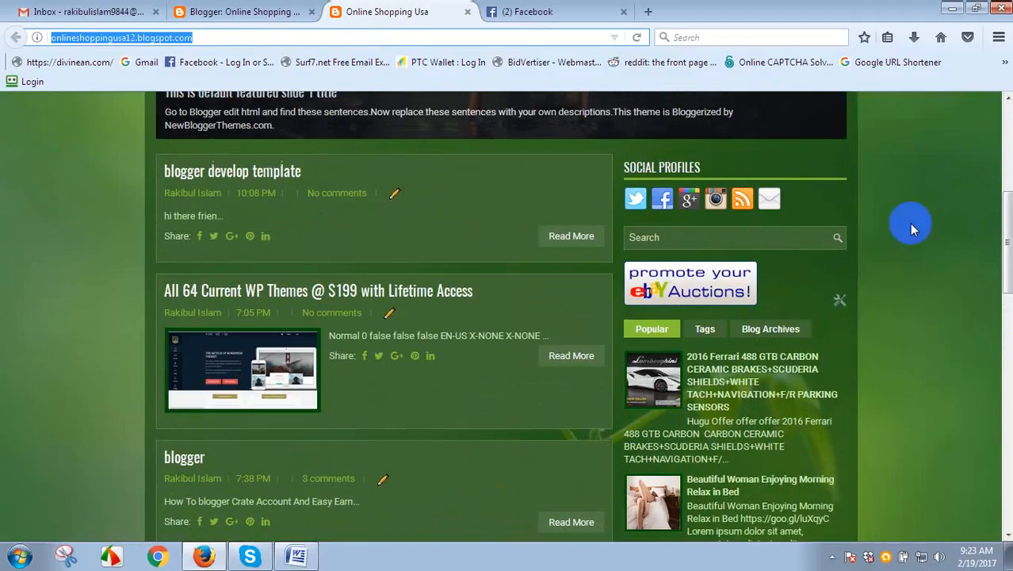
pyautogui.click(233, 11)
pyautogui.moveTo(1008, 252); pyautogui.dragTo(1007, 294)
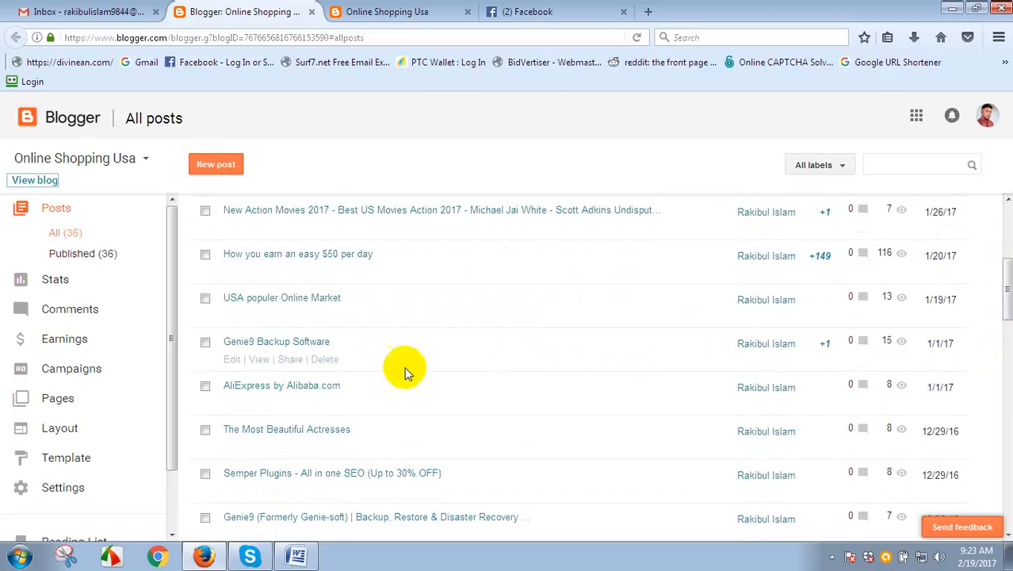
pyautogui.moveTo(294, 411)
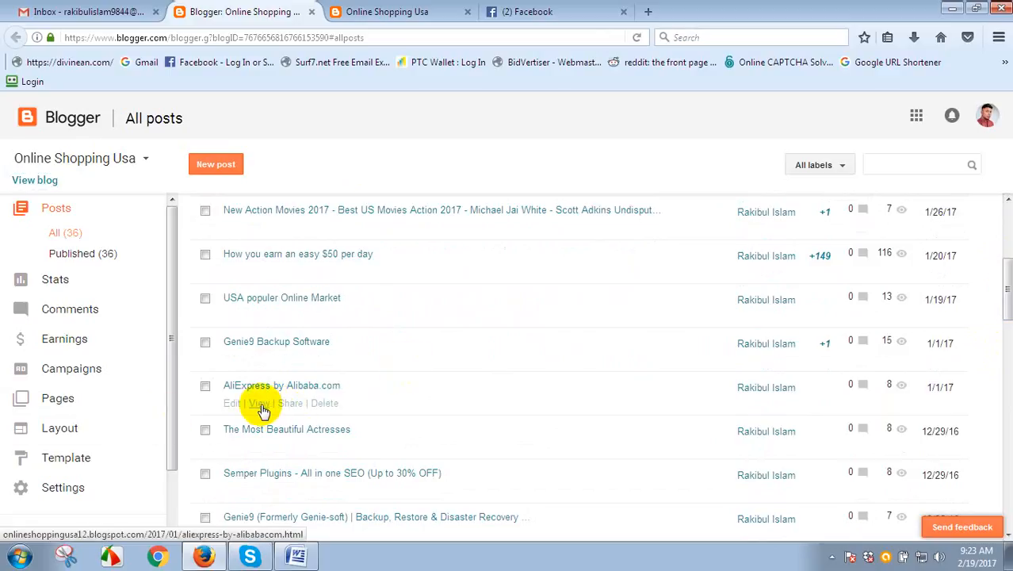
pyautogui.click(267, 405)
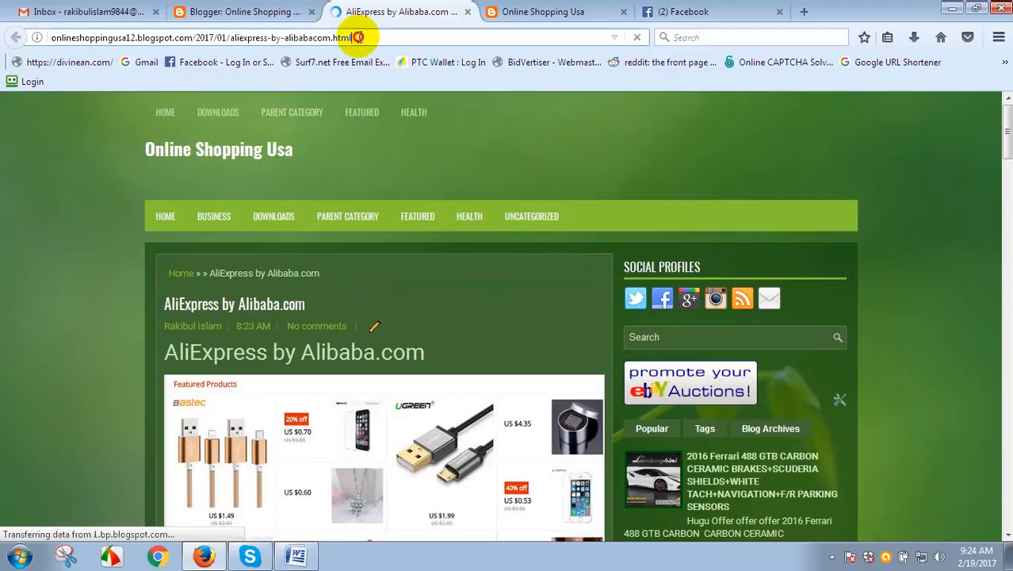
# - Copy the web address of the AliExpress by Alibaba.com blog post
pyautogui.click(47, 37)
pyautogui.hotkey('ctrl', 'c')
pyautogui.rightClick(77, 43)
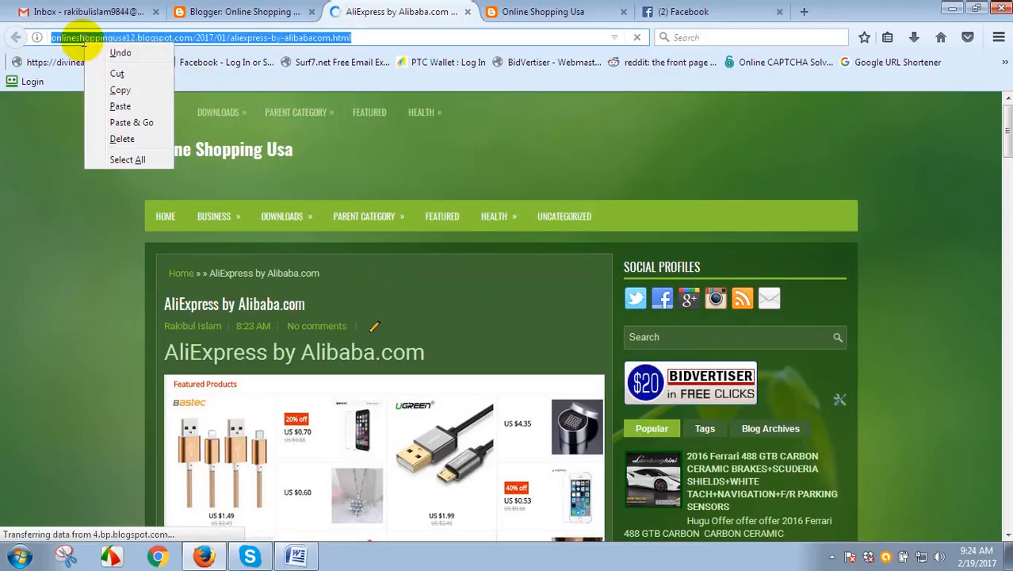
pyautogui.click(103, 86)
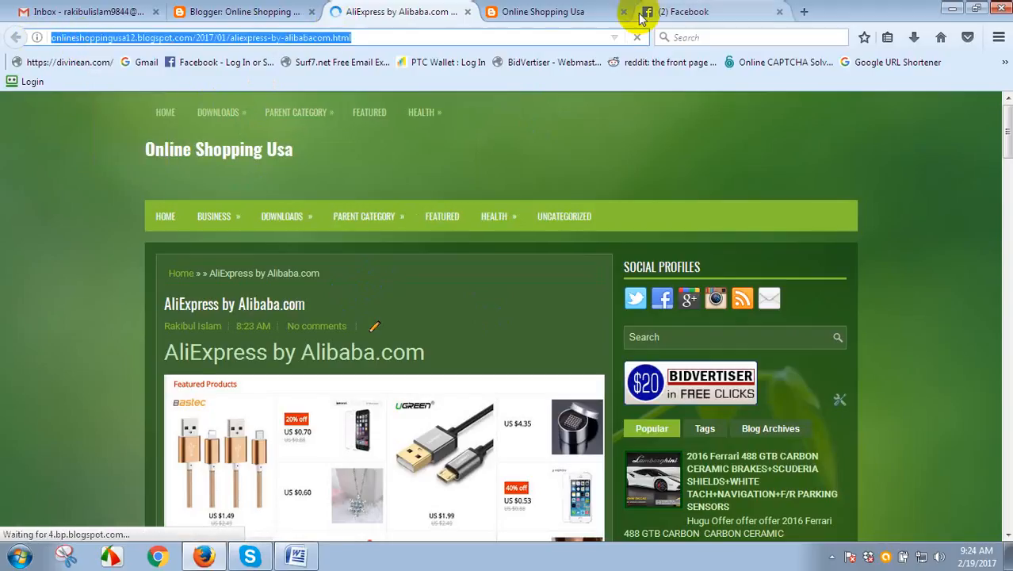
# - Switch back to Facebook and open the DSLR Camera Brands page
pyautogui.click(685, 11)
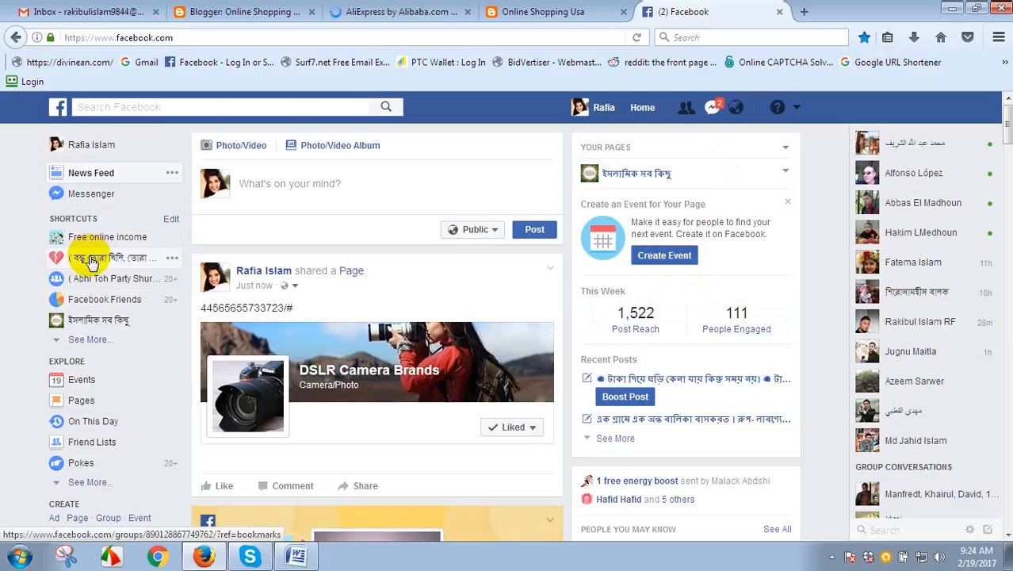
pyautogui.click(797, 107)
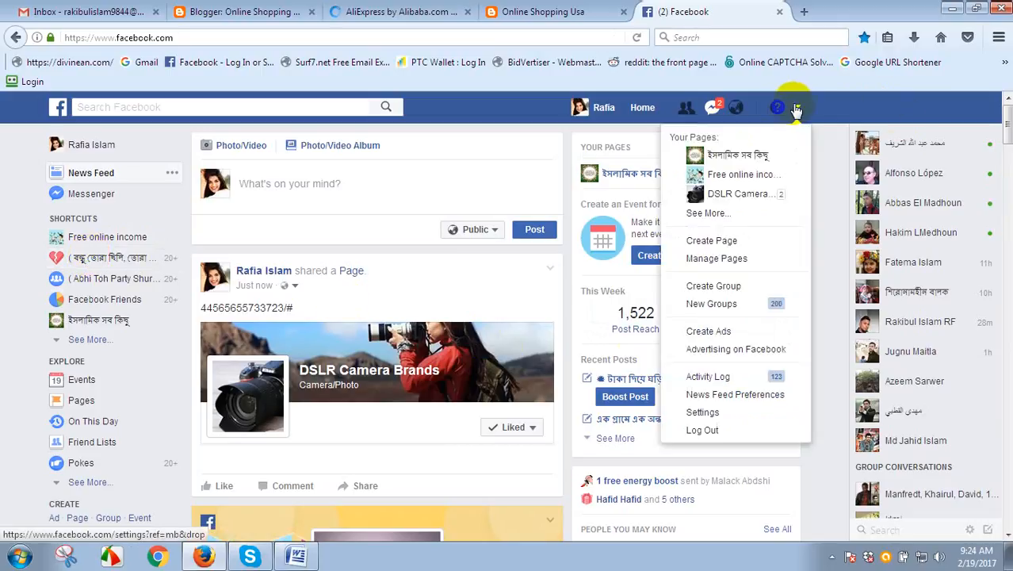
pyautogui.click(744, 195)
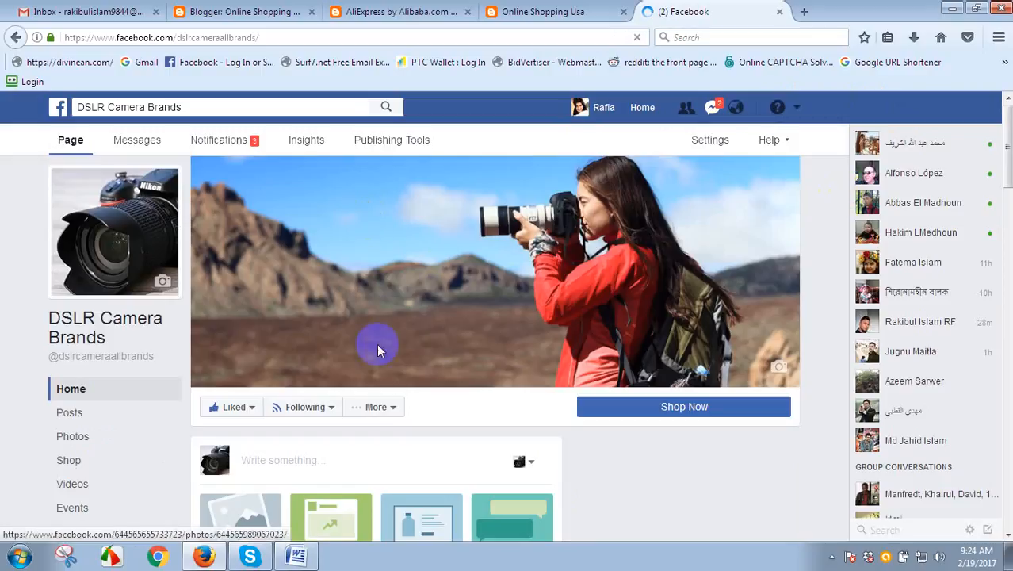
# - Start a new post on the page and paste the copied AliExpress by Alibaba.com blog address into it
pyautogui.scroll(-2, 528, 317)
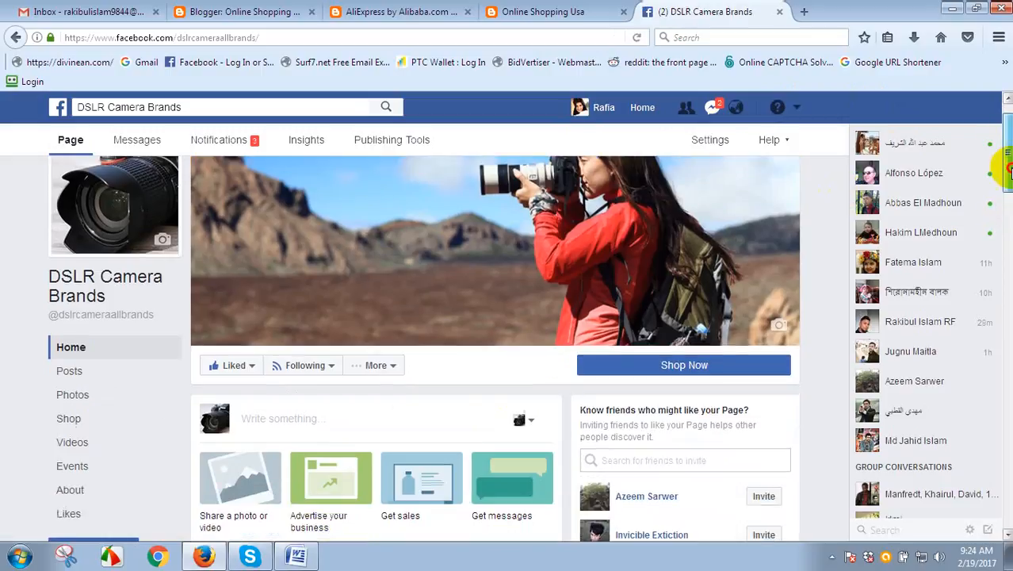
pyautogui.click(277, 373)
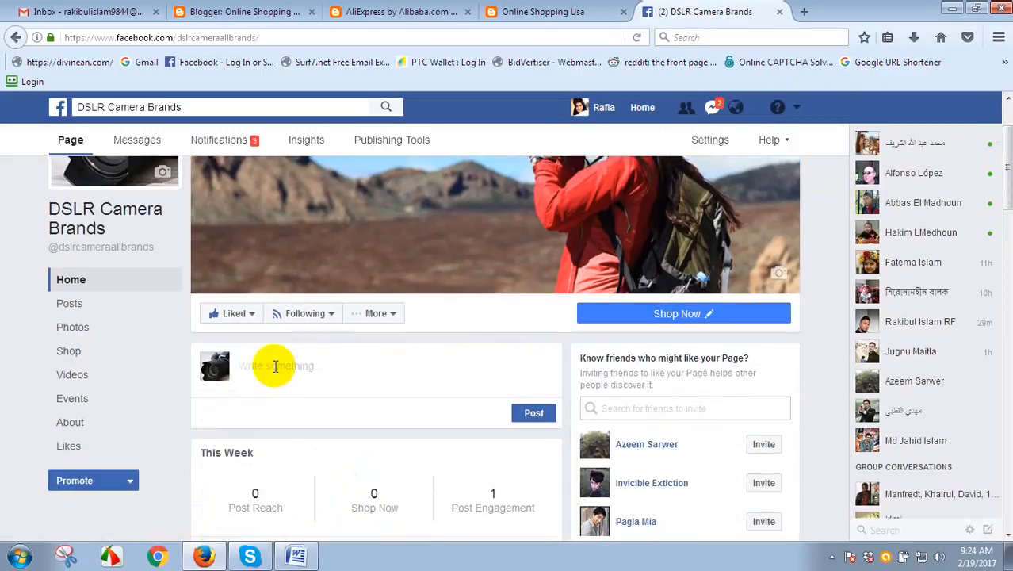
pyautogui.click(278, 371)
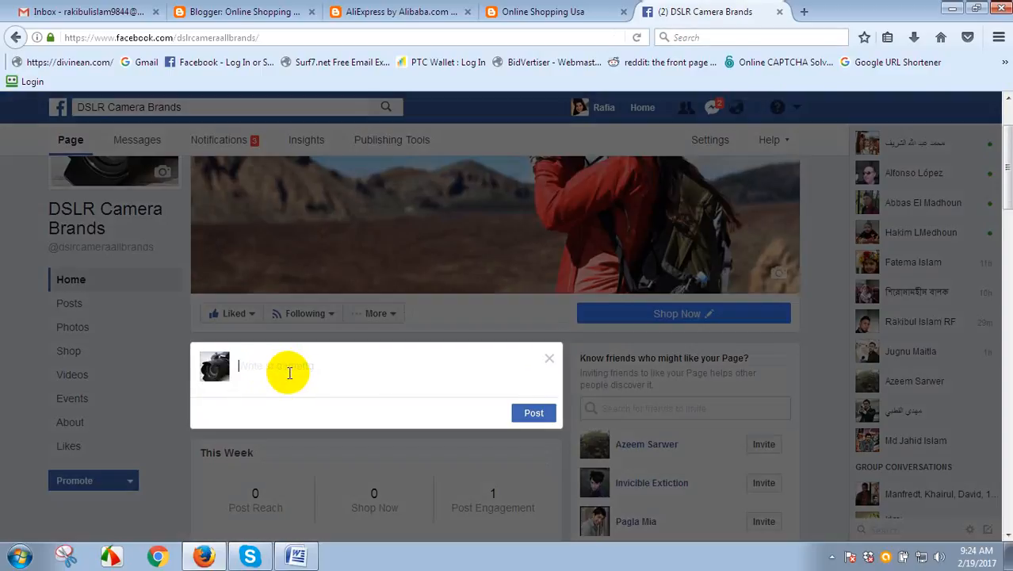
pyautogui.rightClick(292, 374)
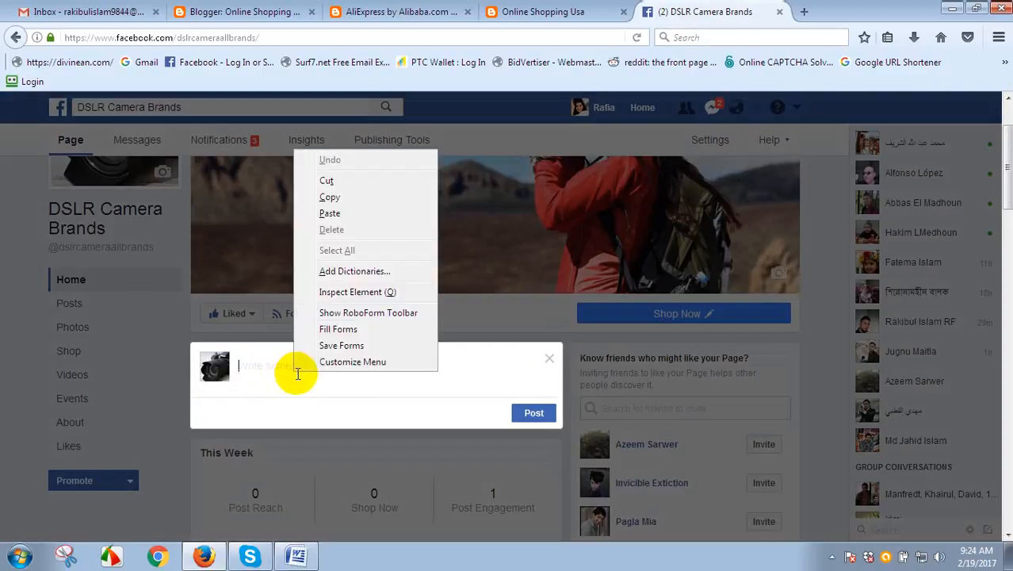
pyautogui.click(330, 214)
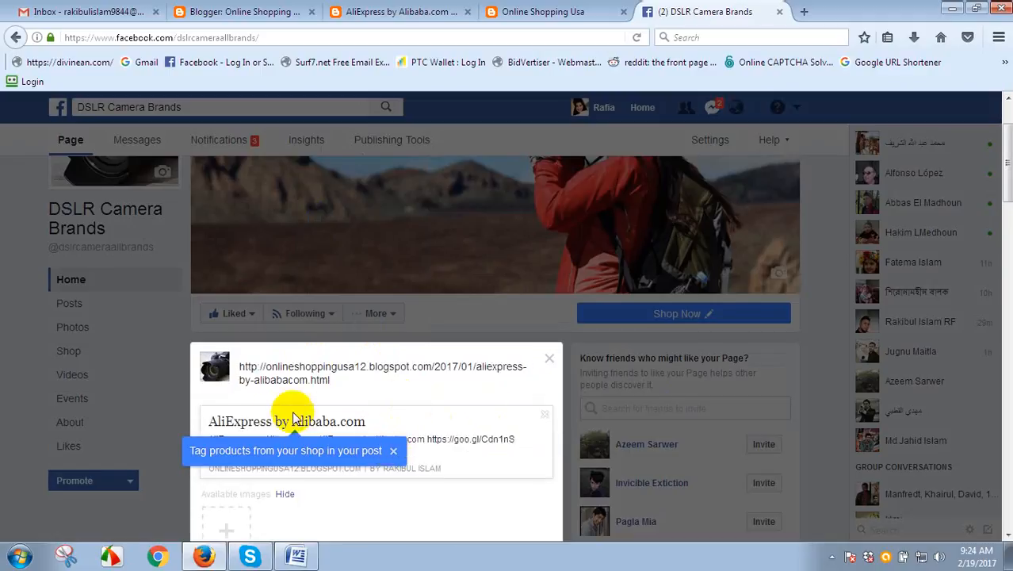
# - Replace the pasted address in the post text with "#Alibaba.com" and publish the post with its link preview
pyautogui.moveTo(331, 382); pyautogui.dragTo(215, 362)
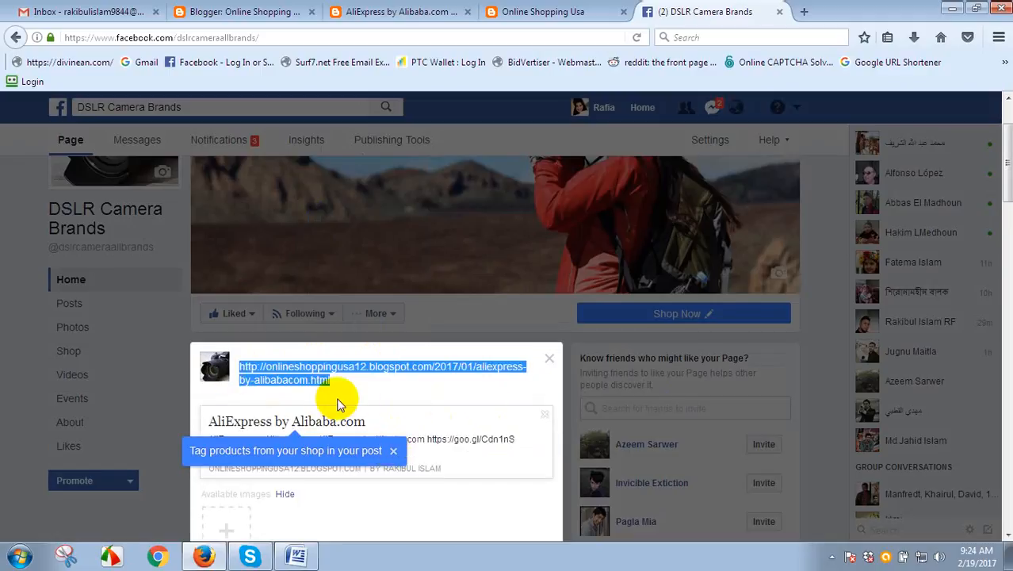
pyautogui.press('BackSpace')
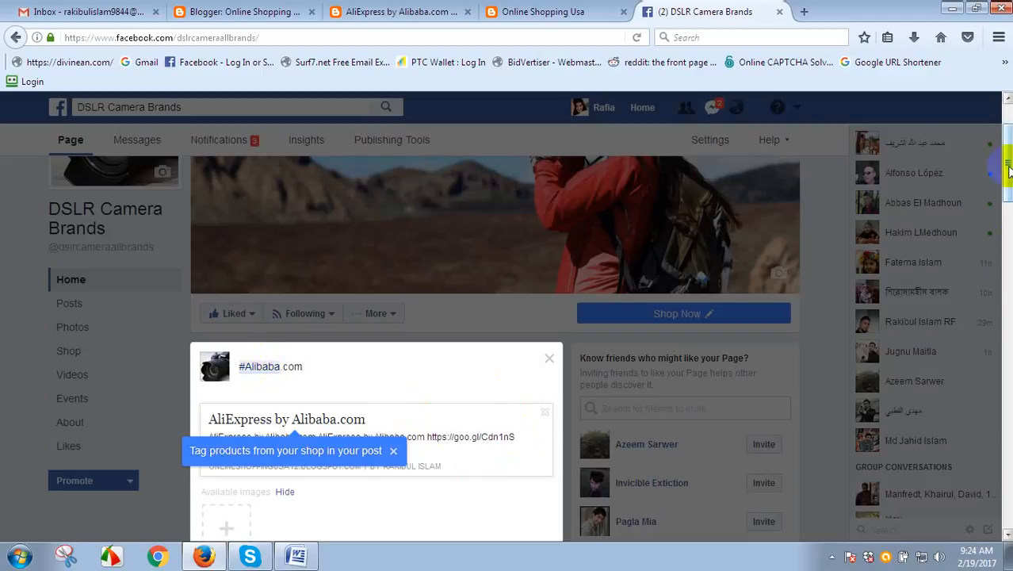
pyautogui.scroll(-2, 546, 446)
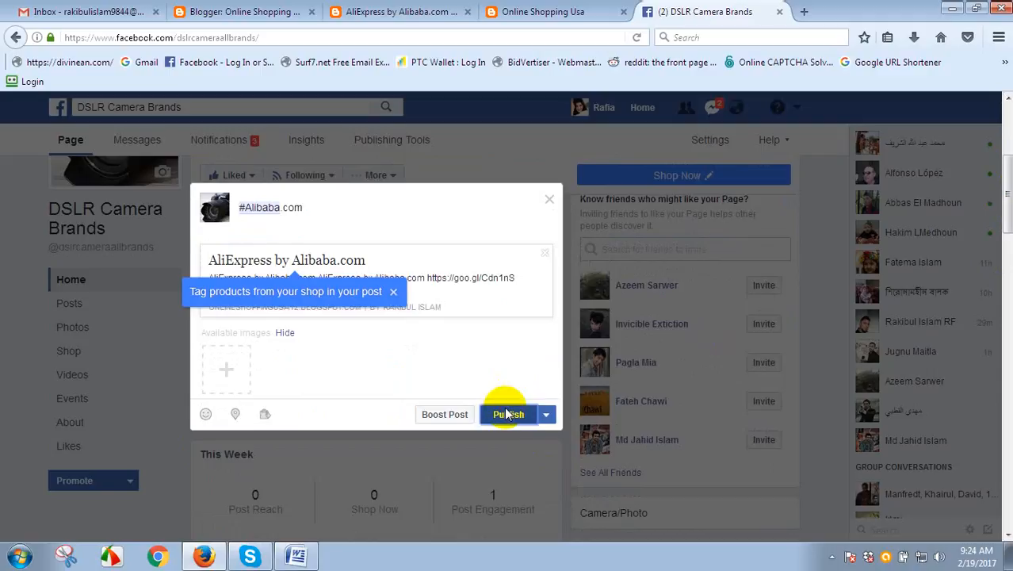
pyautogui.click(507, 414)
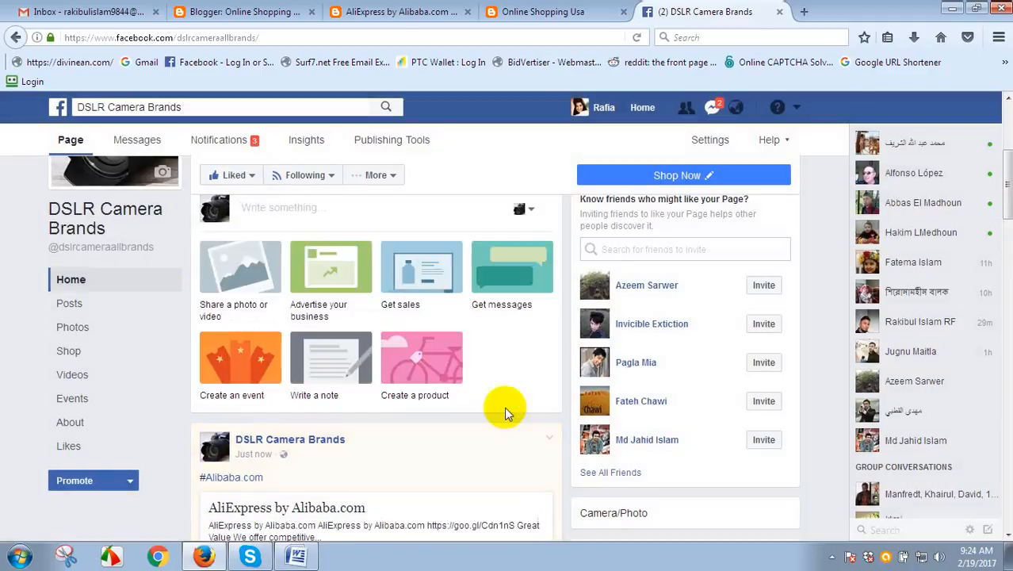
# - Start boosting the published #Alibaba.com post, open its targeted audience for editing and check the maximum age choices
pyautogui.click(1008, 208)
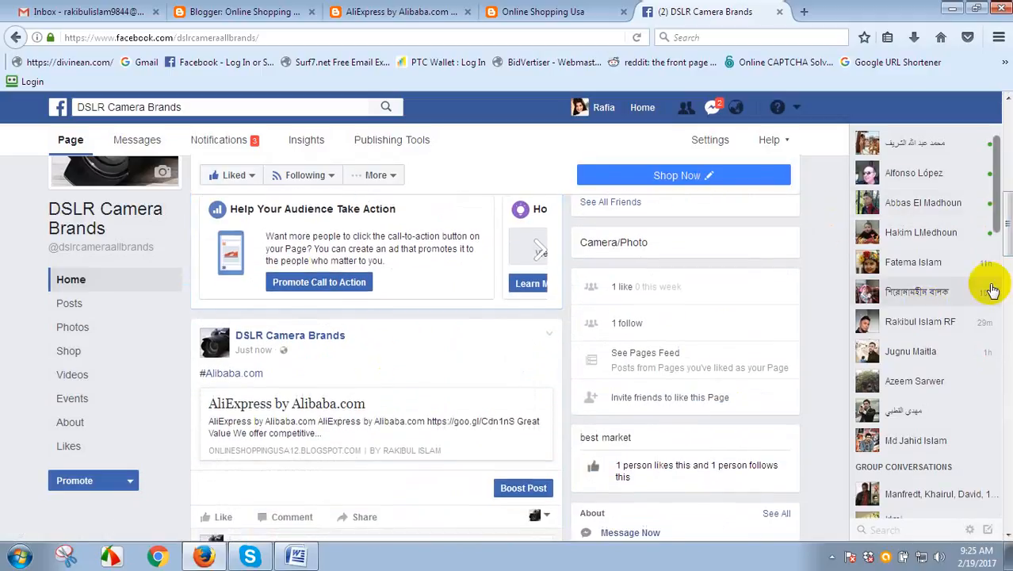
pyautogui.moveTo(1009, 231); pyautogui.dragTo(1009, 246)
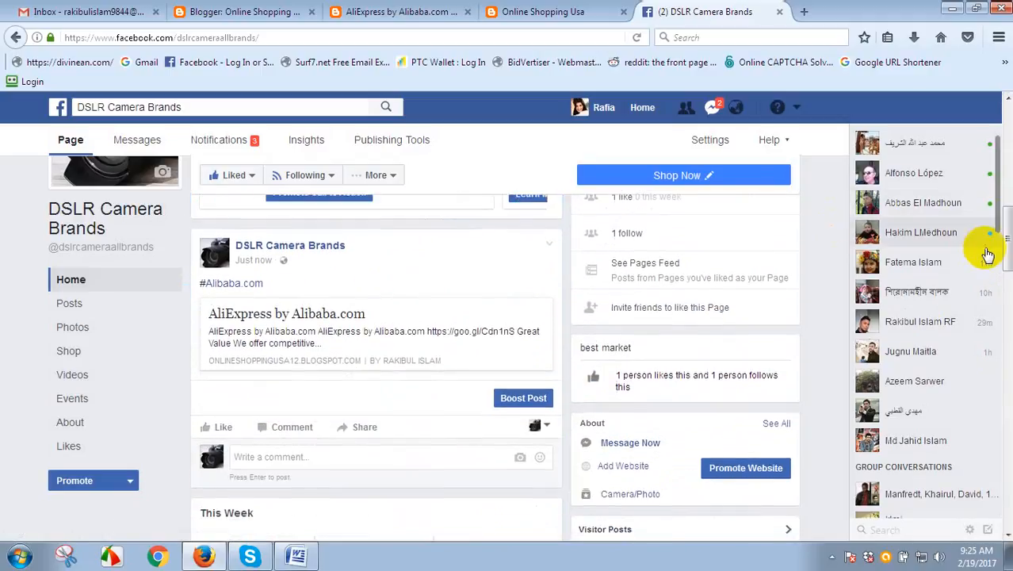
pyautogui.click(519, 399)
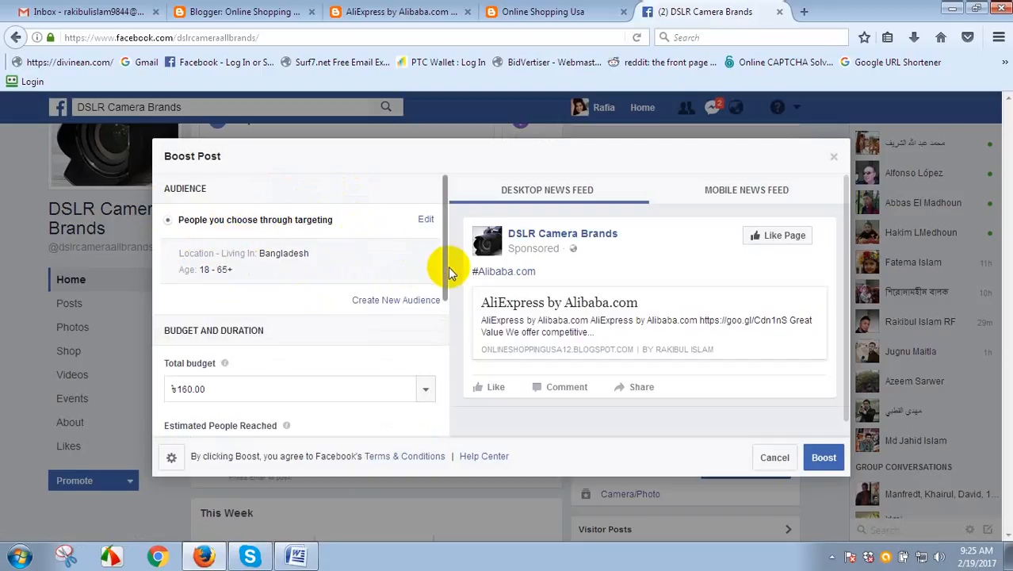
pyautogui.moveTo(448, 268)
pyautogui.mouseDown()
pyautogui.moveTo(445, 294)
pyautogui.moveTo(444, 257)
pyautogui.mouseUp()
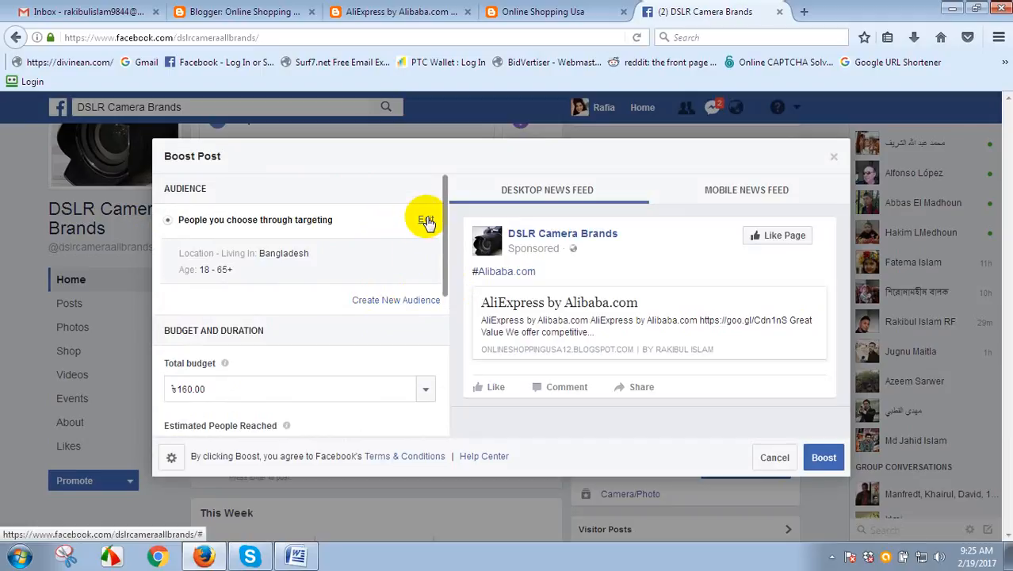
pyautogui.click(427, 221)
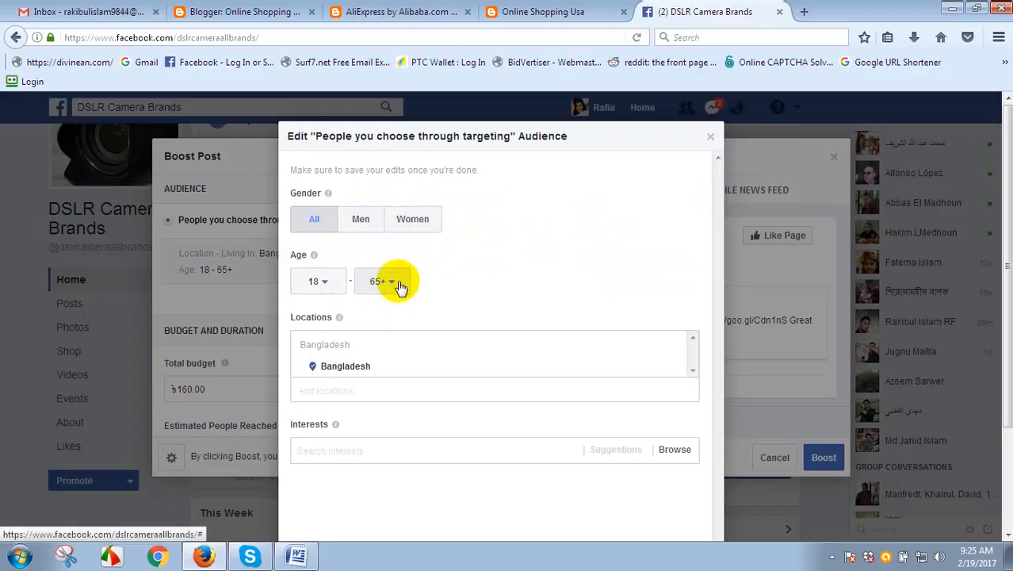
pyautogui.click(400, 288)
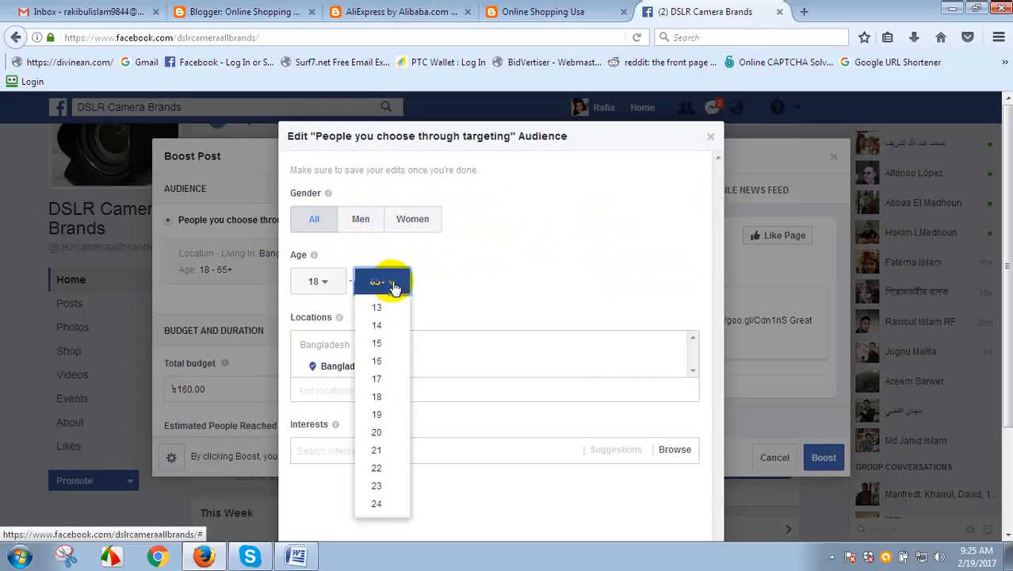
pyautogui.click(394, 287)
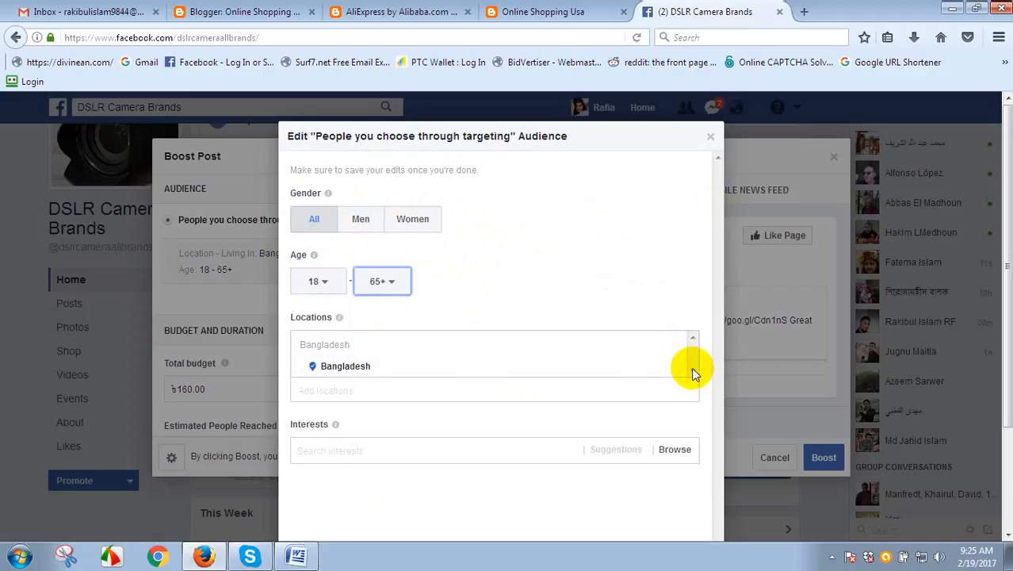
# - Search the audience locations for "usa" and add the city Usa, Arusha, Singida, Tanzania
pyautogui.click(381, 395)
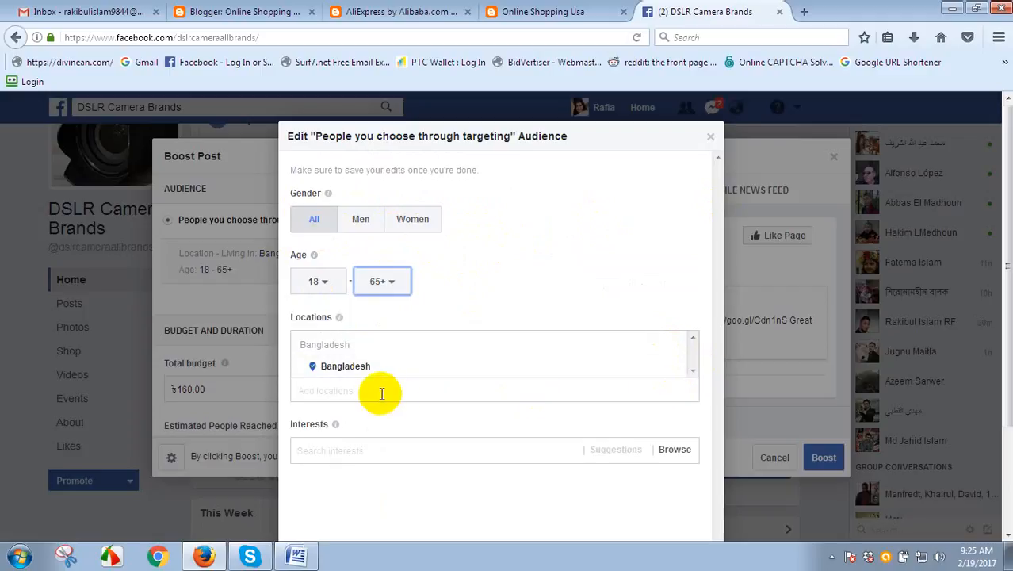
pyautogui.click(381, 394)
pyautogui.write('usa')
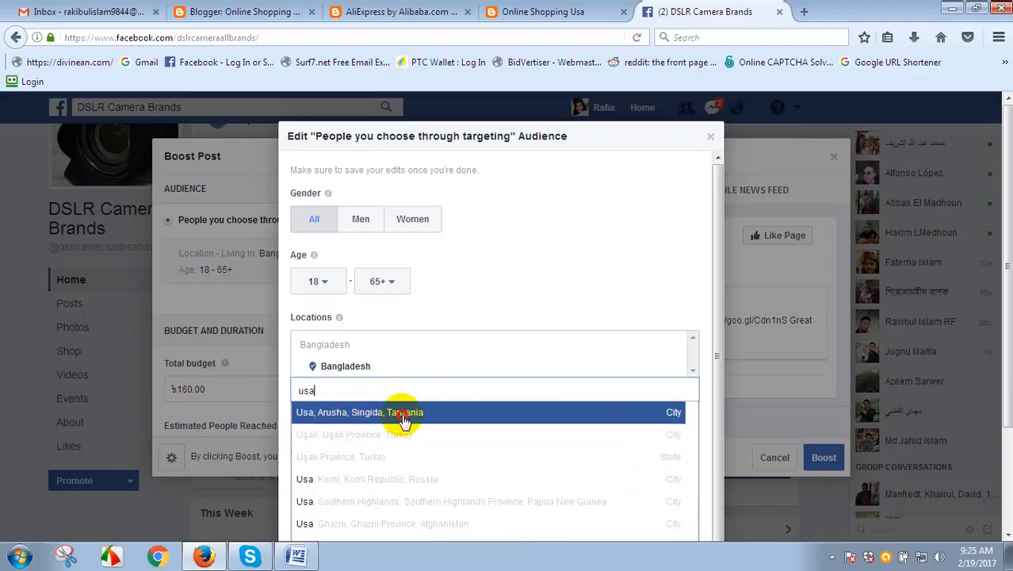
pyautogui.click(405, 420)
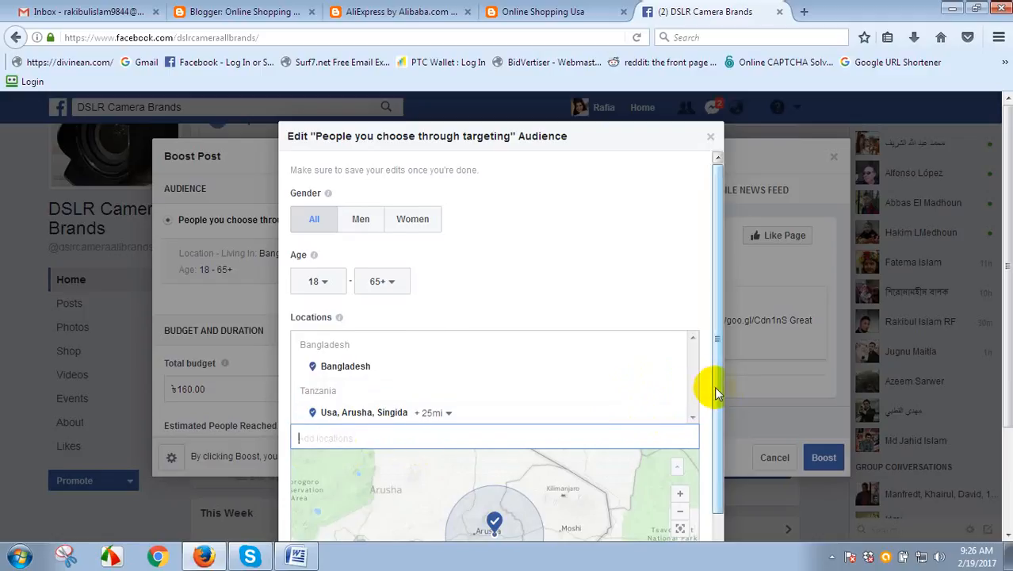
# - Search the locations for "new yark", correct the search to "new york" and add the state New York, United States
pyautogui.moveTo(714, 385); pyautogui.dragTo(715, 515)
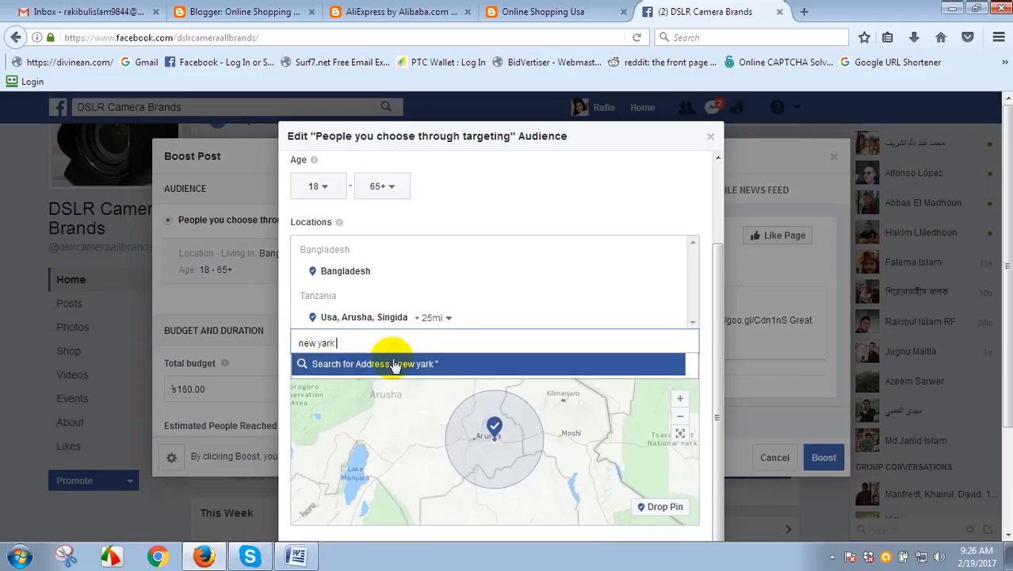
pyautogui.click(396, 365)
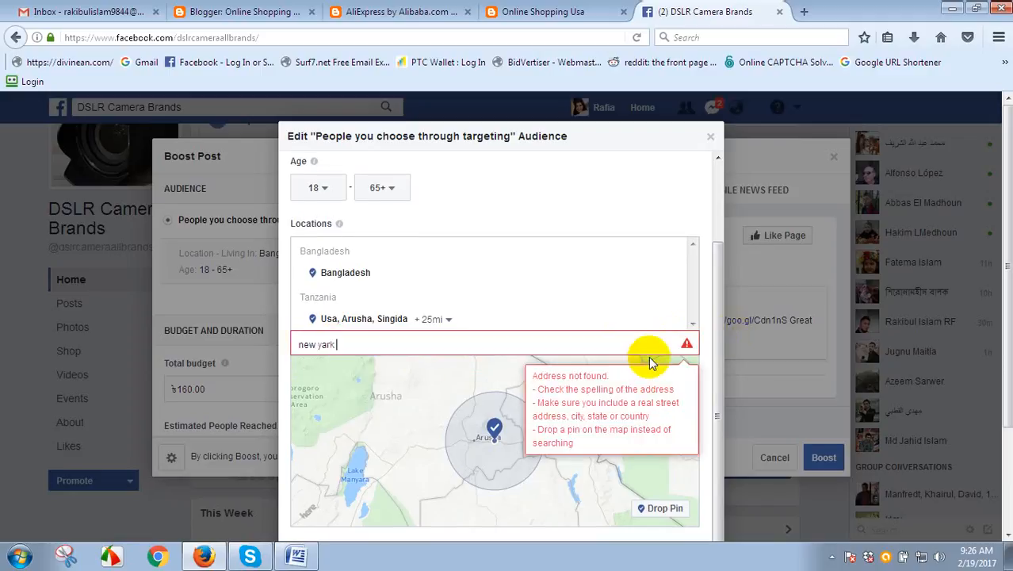
pyautogui.click(359, 344)
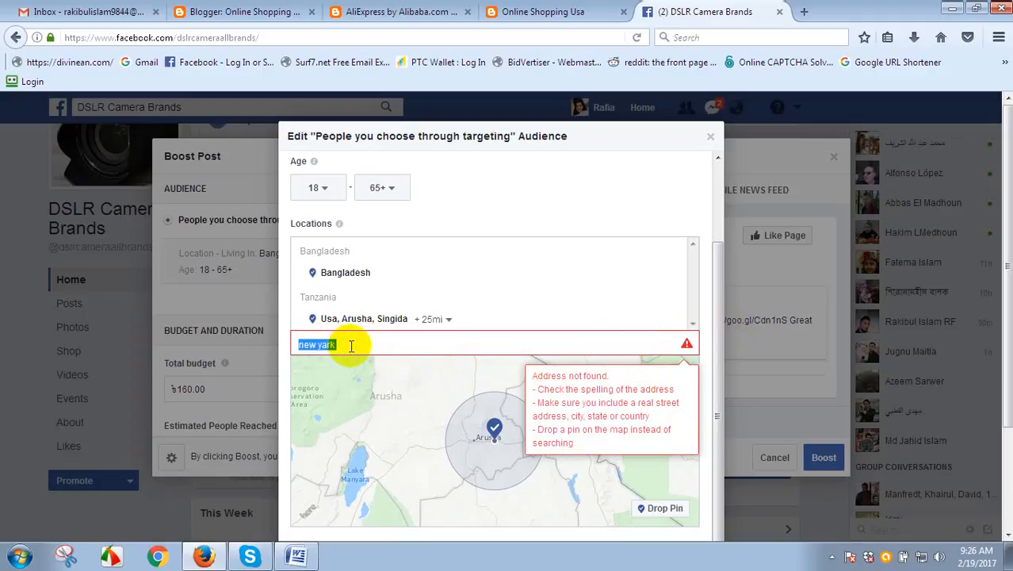
pyautogui.press('BackSpace')
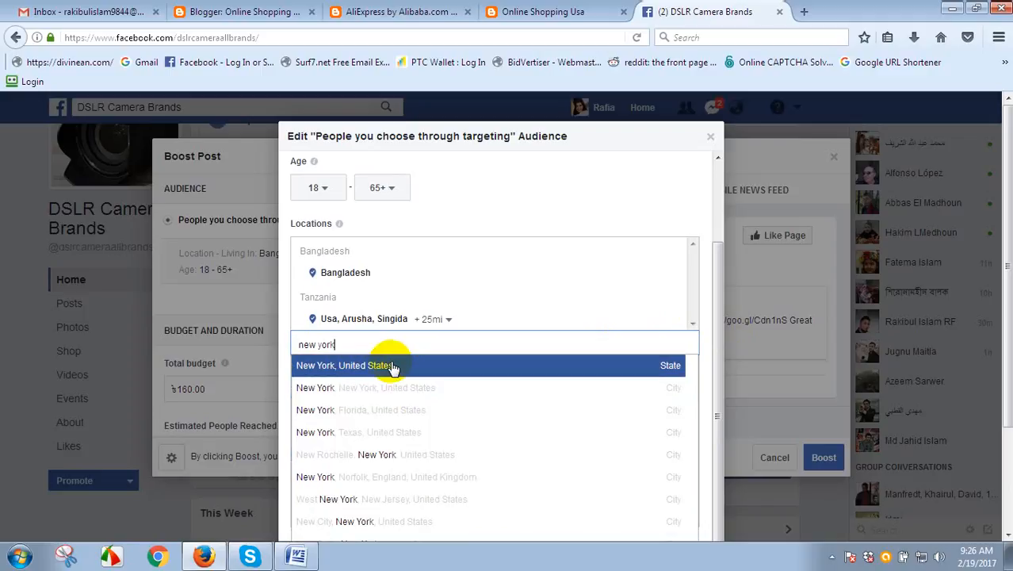
pyautogui.click(394, 364)
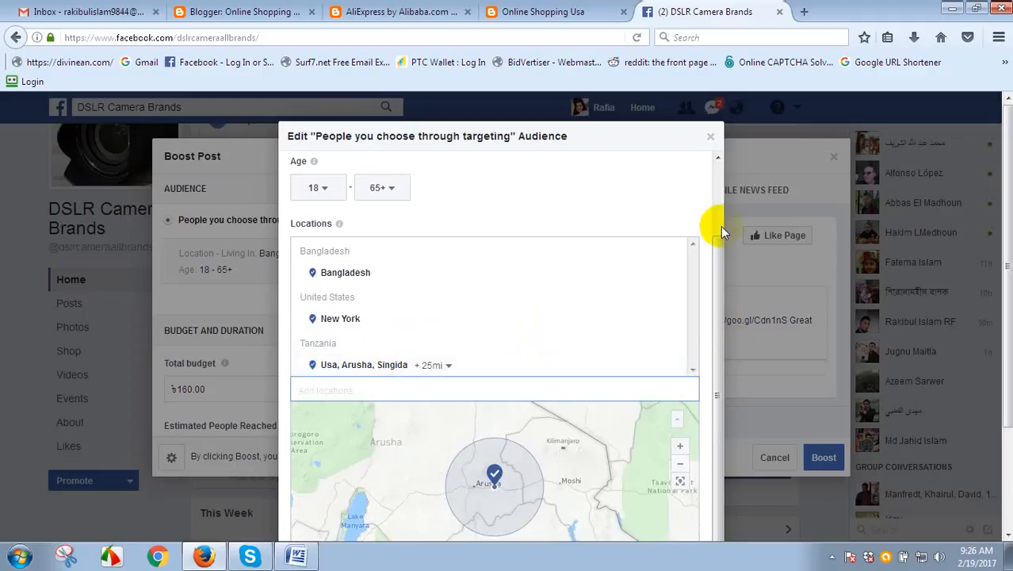
# - Check the audience locations on the map, activate Drop Pin and save the edited audience
pyautogui.scroll(-1, 714, 369)
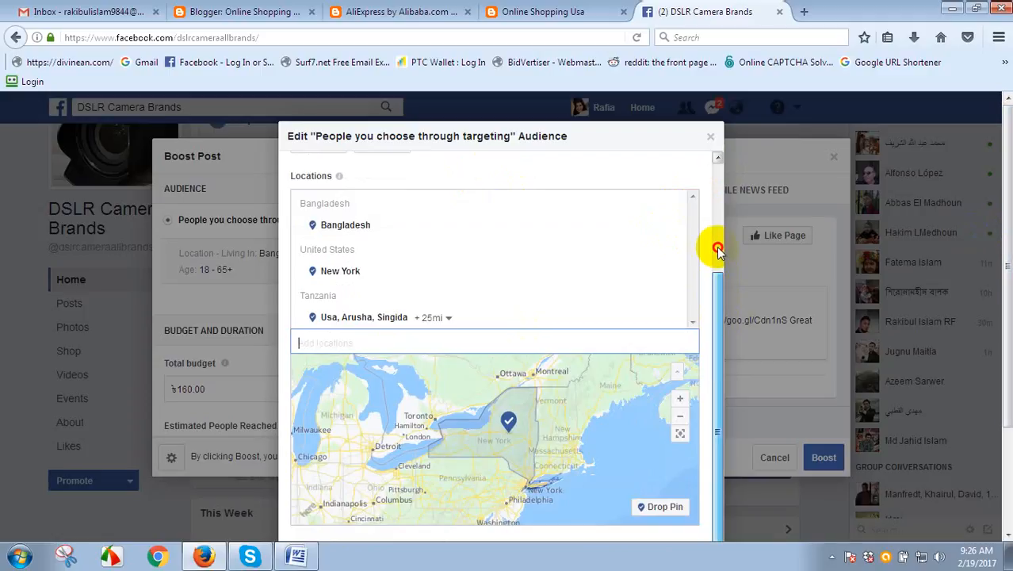
pyautogui.scroll(2, 716, 229)
pyautogui.moveTo(715, 185)
pyautogui.mouseDown()
pyautogui.moveTo(719, 271)
pyautogui.moveTo(711, 186)
pyautogui.mouseUp()
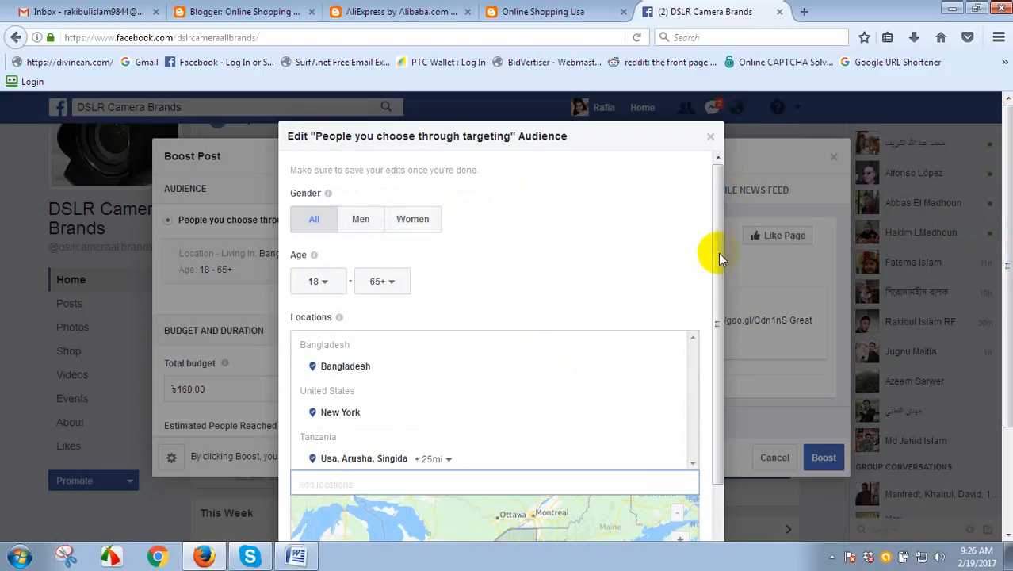
pyautogui.moveTo(720, 313); pyautogui.dragTo(719, 491)
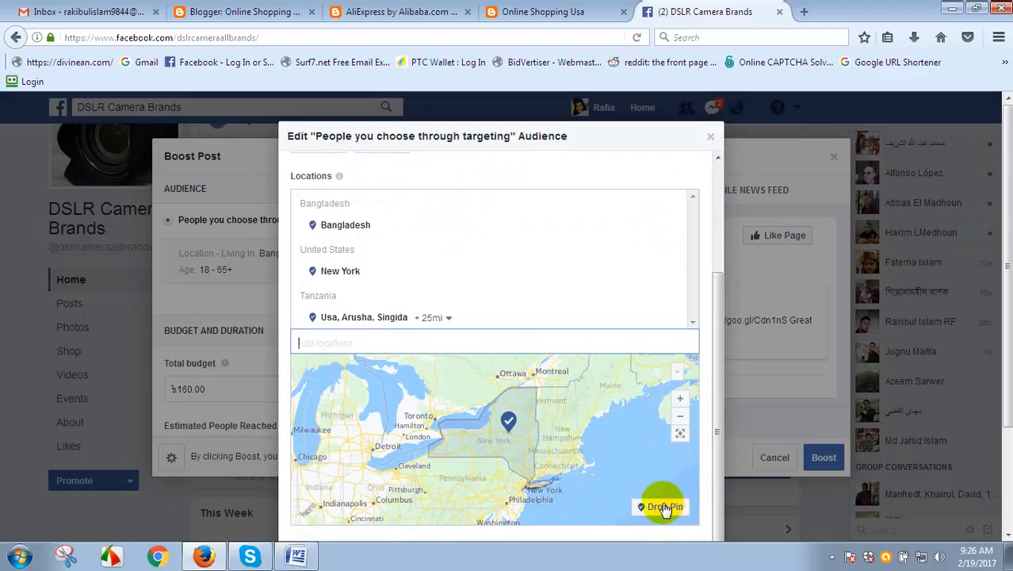
pyautogui.click(662, 506)
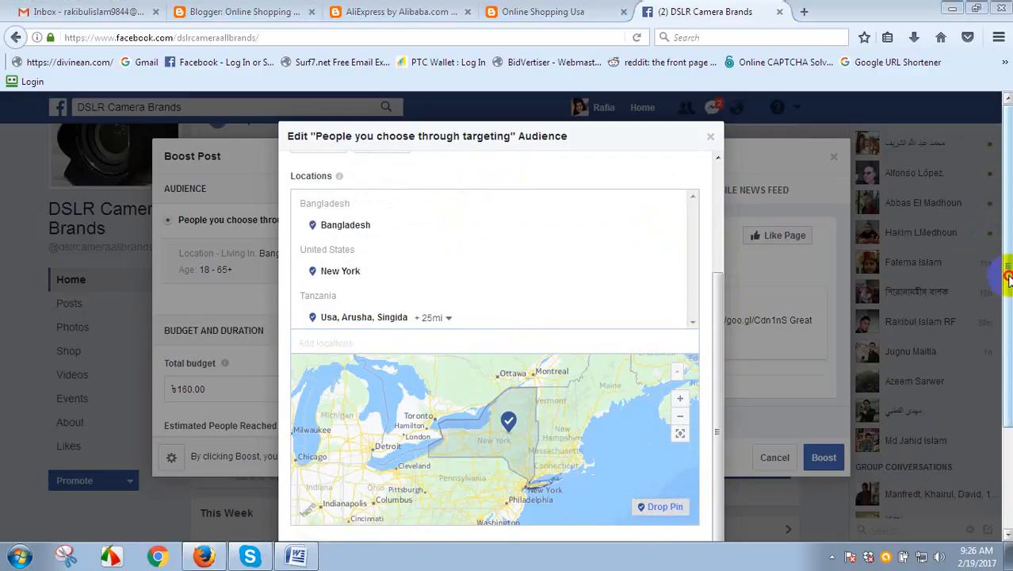
pyautogui.scroll(-3, 1006, 328)
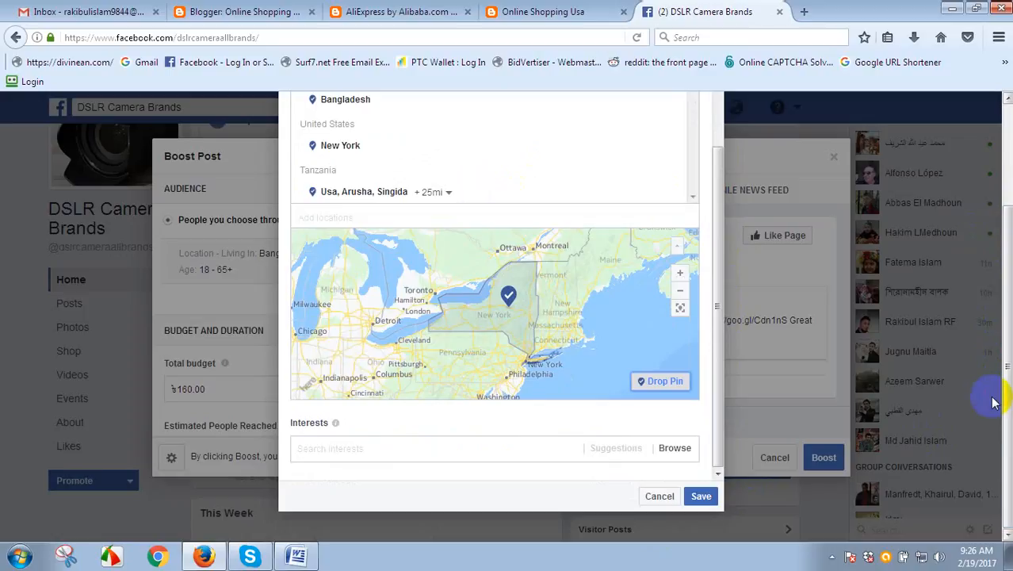
pyautogui.click(700, 499)
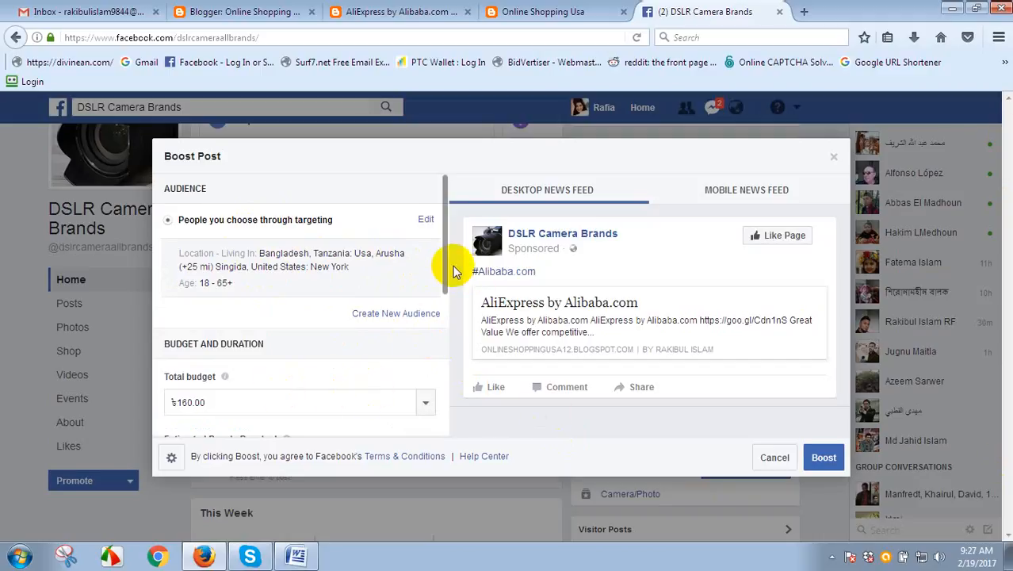
# - Check the total budget choices for the boost and set the total budget to ৳240.00
pyautogui.moveTo(448, 265); pyautogui.dragTo(443, 281)
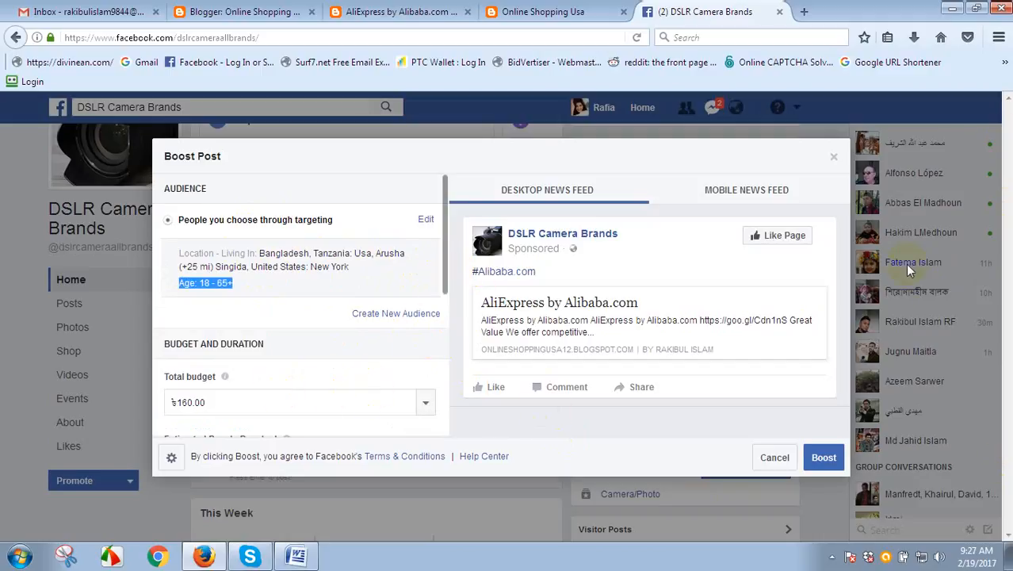
pyautogui.click(426, 404)
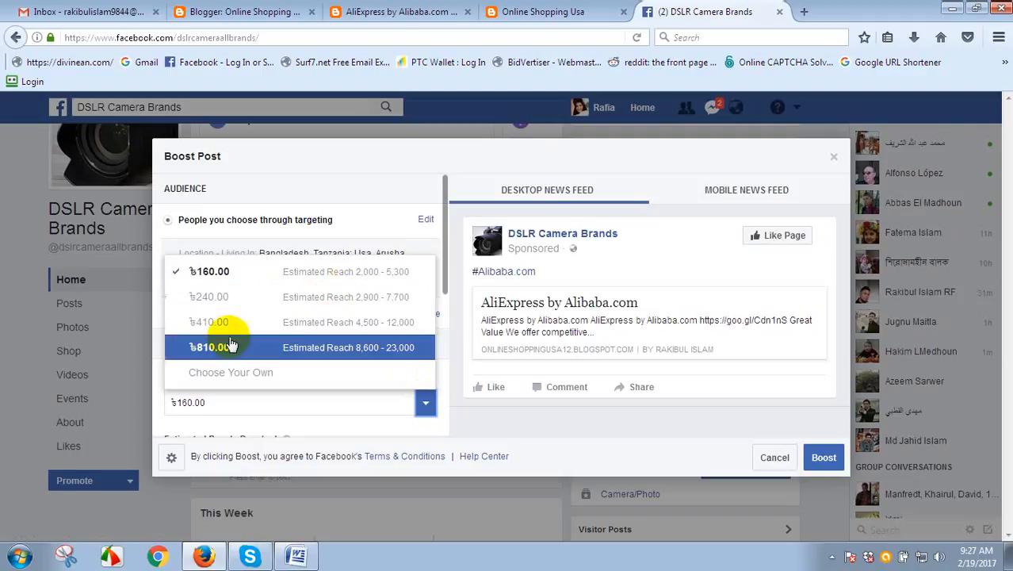
pyautogui.click(245, 279)
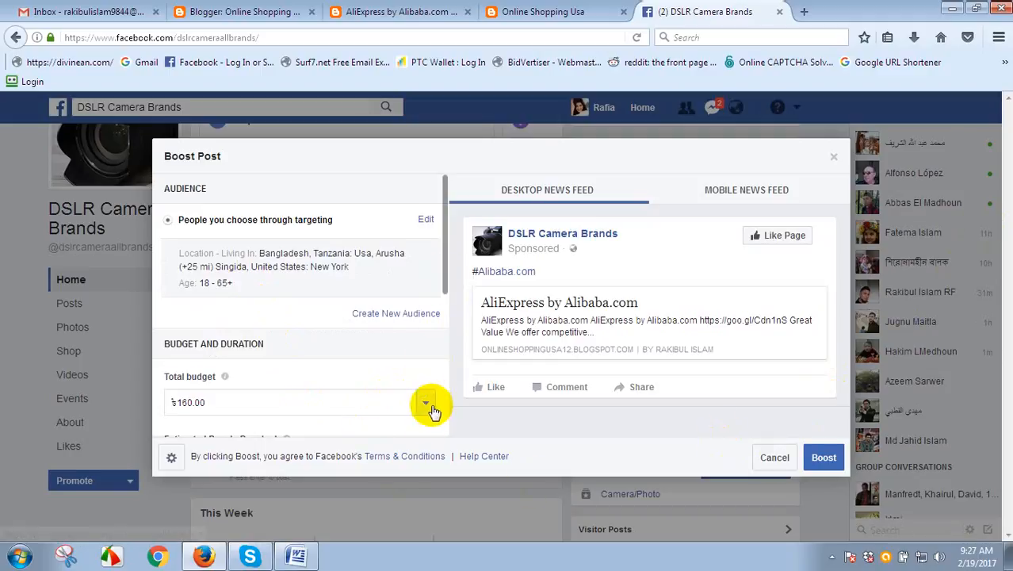
pyautogui.moveTo(446, 265); pyautogui.dragTo(443, 321)
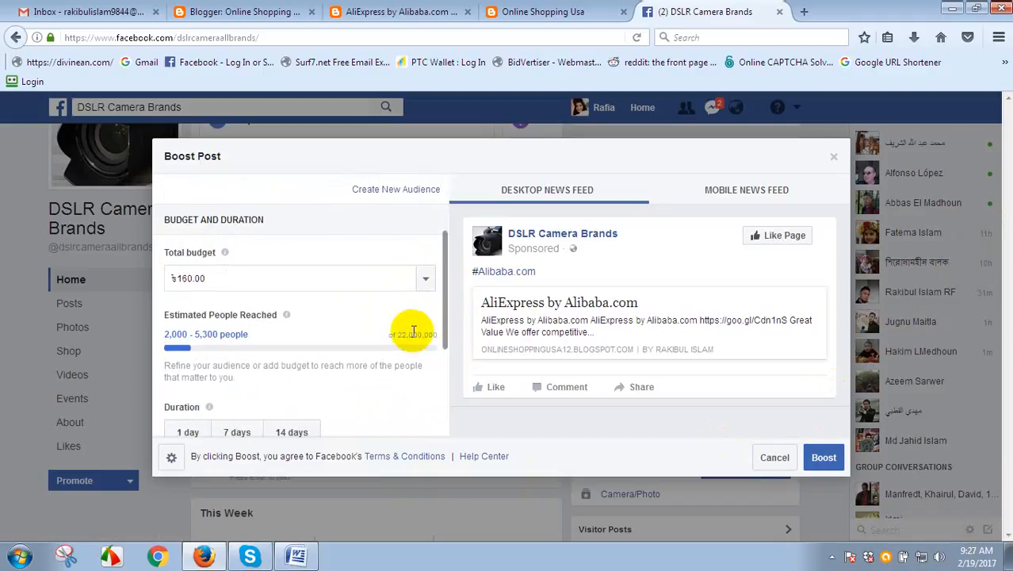
pyautogui.click(426, 279)
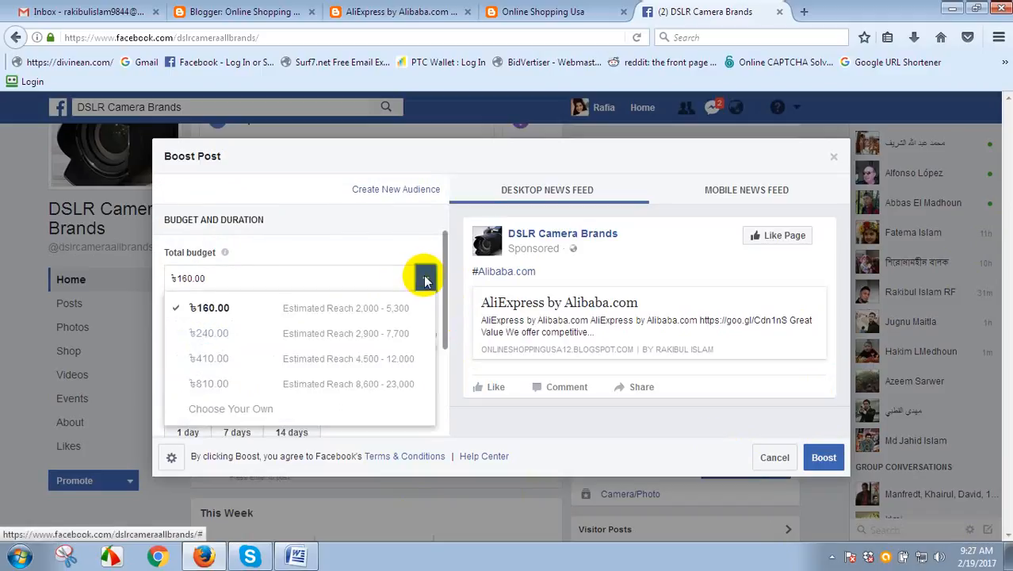
pyautogui.click(250, 339)
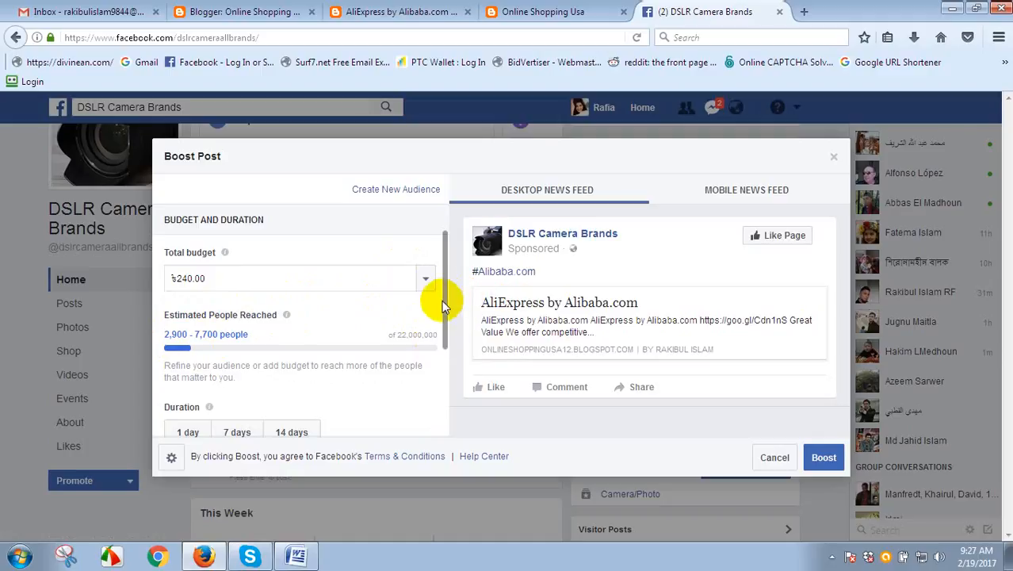
# - Review the boost's duration and payment currency, and submit the boost to reach the payment method selection
pyautogui.moveTo(443, 303); pyautogui.dragTo(430, 356)
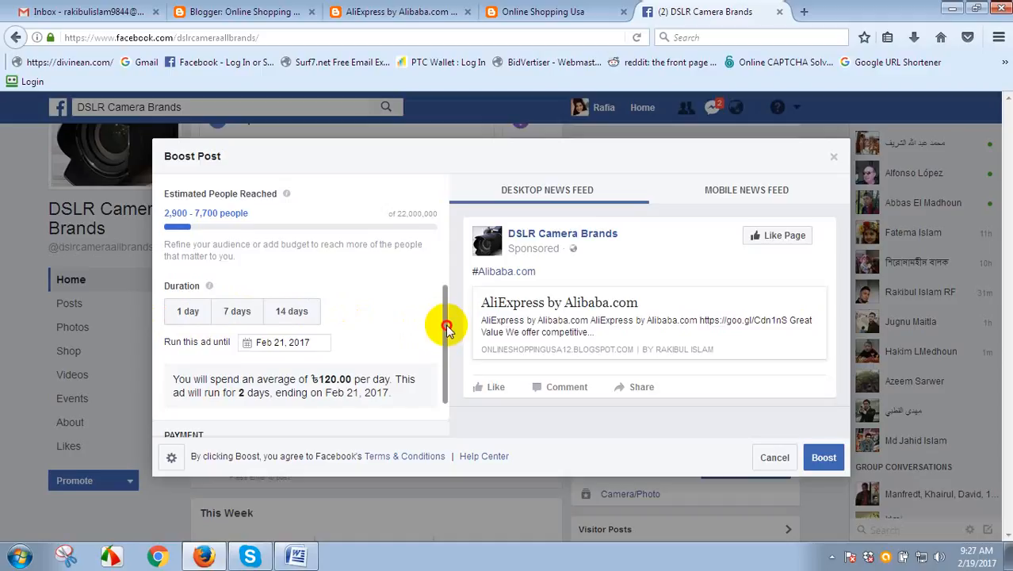
pyautogui.moveTo(447, 329); pyautogui.dragTo(443, 371)
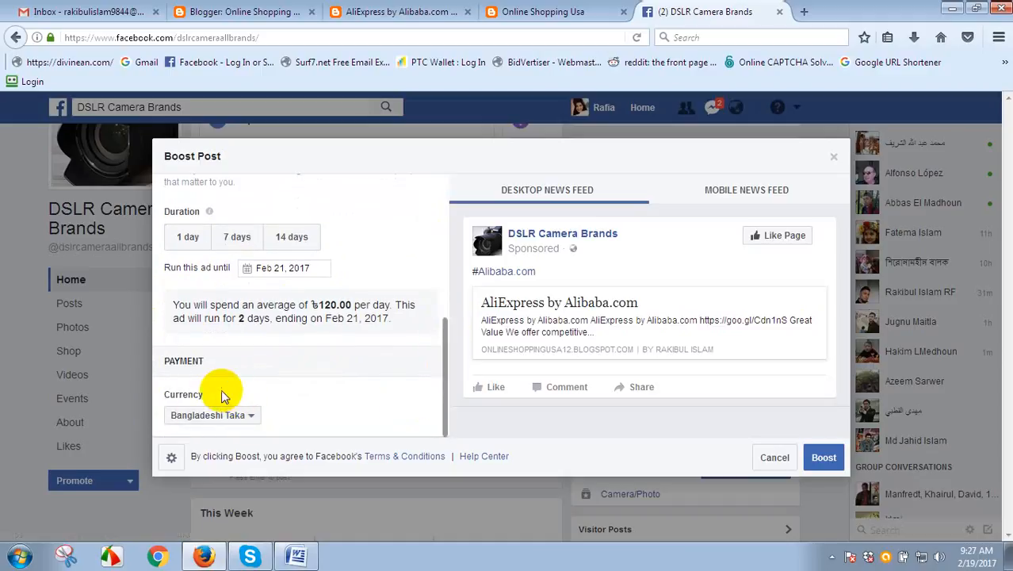
pyautogui.moveTo(220, 395); pyautogui.dragTo(150, 398)
pyautogui.click(169, 400)
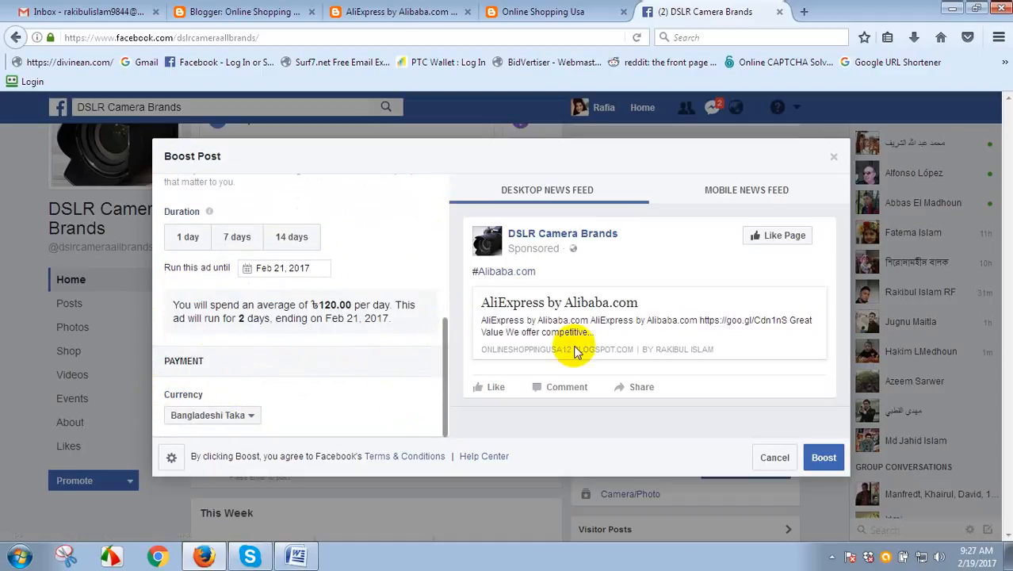
pyautogui.click(825, 457)
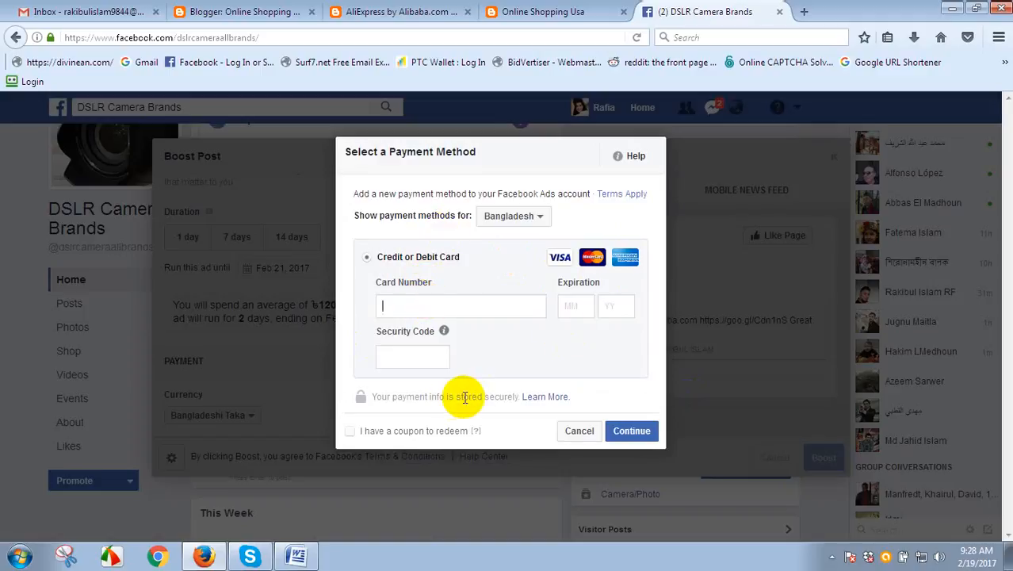
# - Try to continue with the credit or debit card payment while leaving the card number, expiration and security code empty
pyautogui.click(427, 353)
pyautogui.click(487, 305)
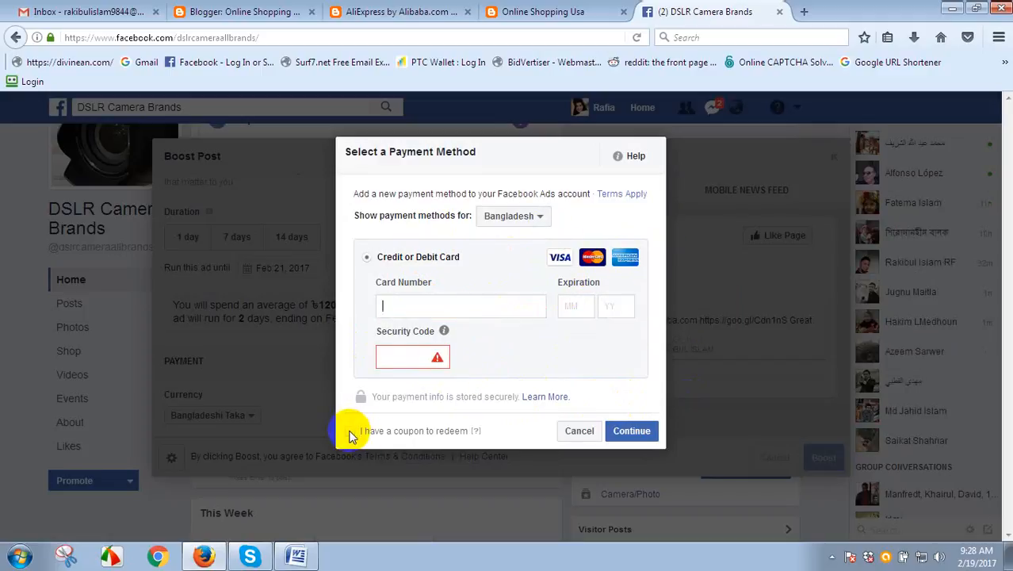
pyautogui.click(441, 309)
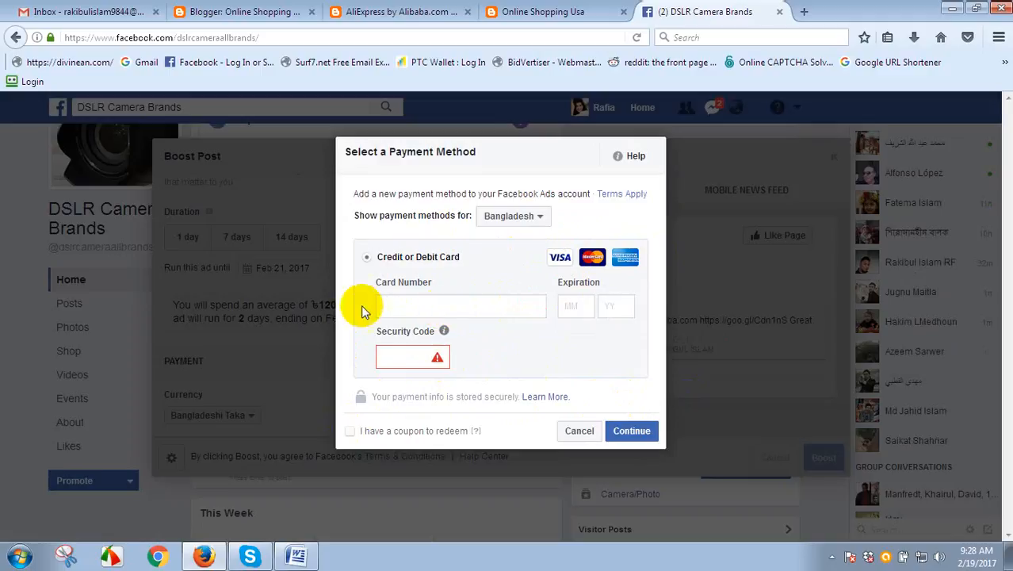
pyautogui.rightClick(417, 305)
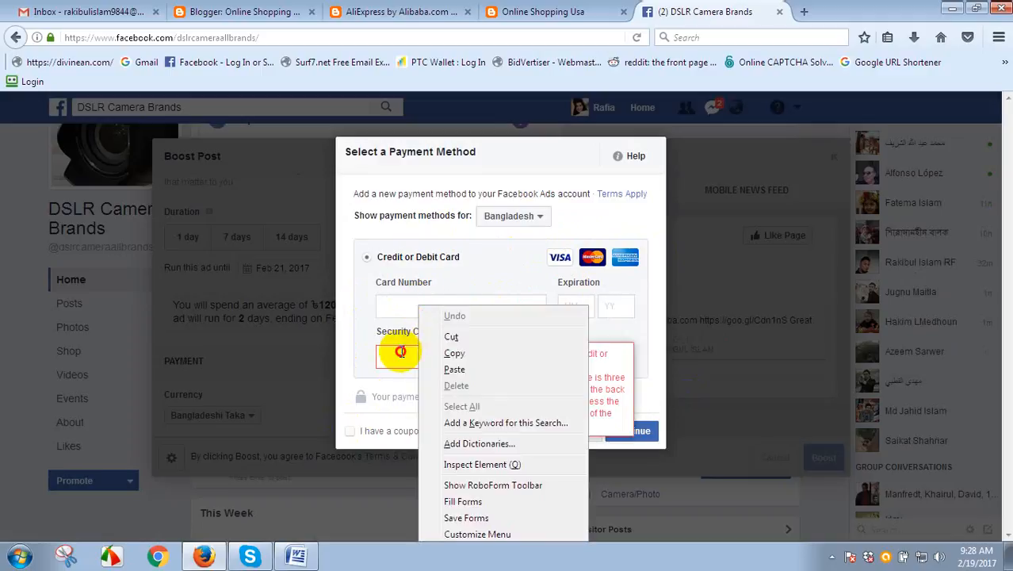
pyautogui.click(398, 351)
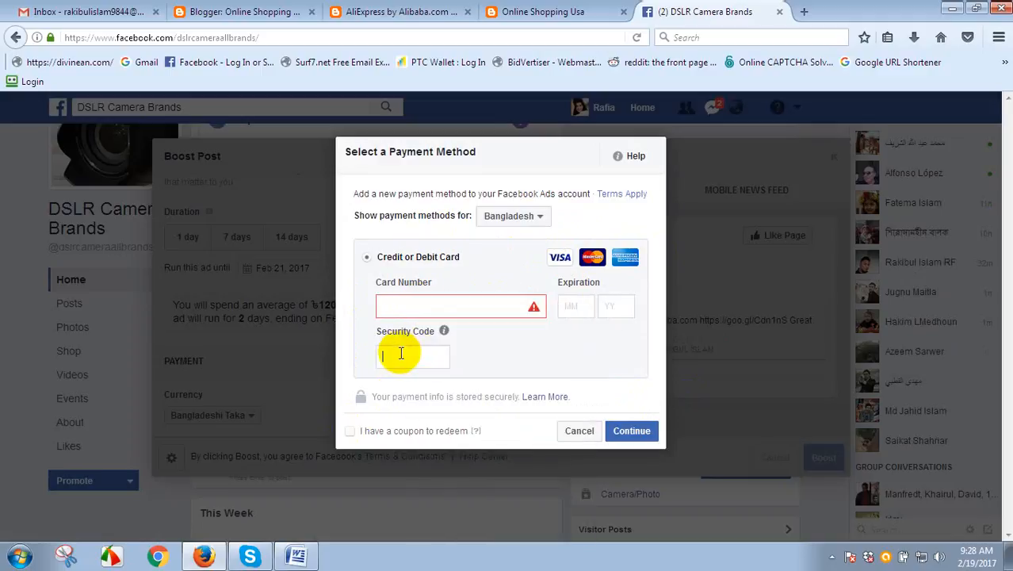
pyautogui.click(632, 431)
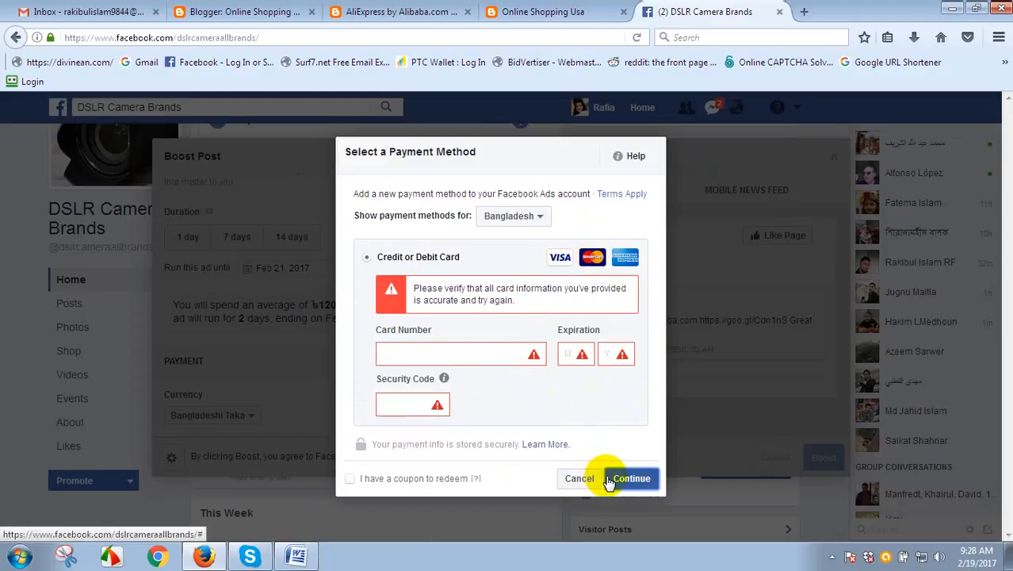
# - Dismiss the payment method form and cancel the promotion of the #Alibaba.com post
pyautogui.click(581, 479)
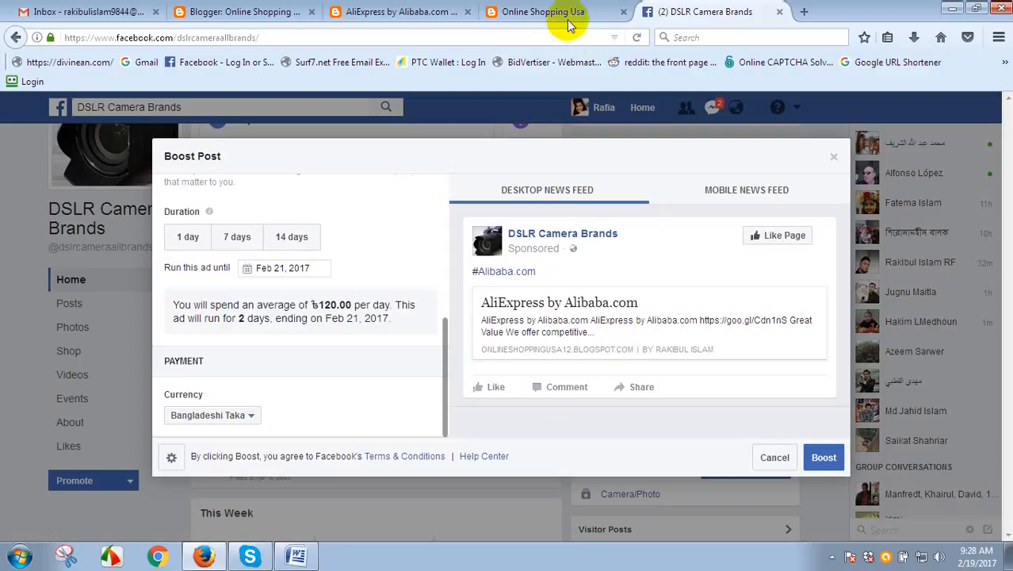
pyautogui.click(834, 158)
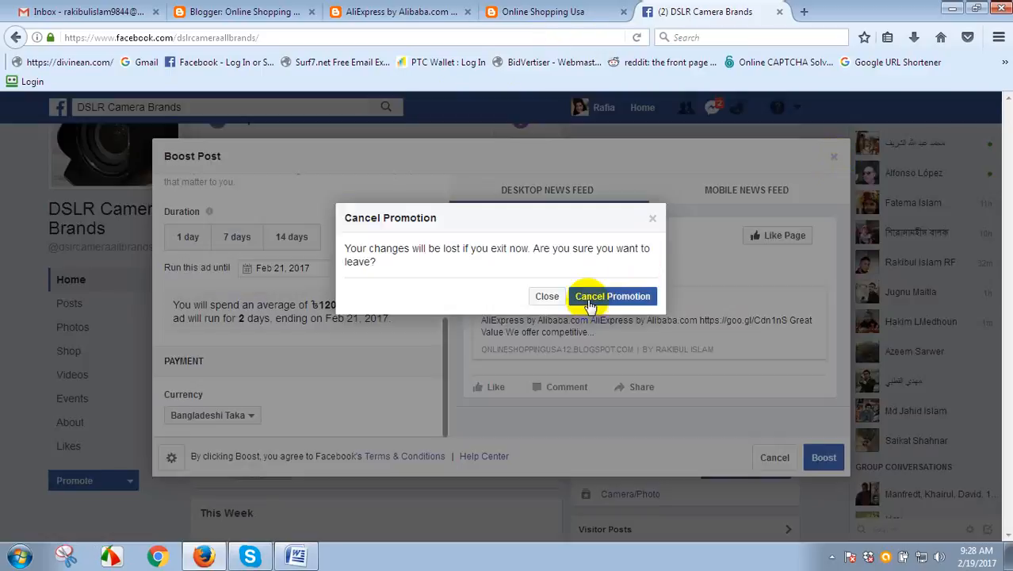
pyautogui.click(610, 297)
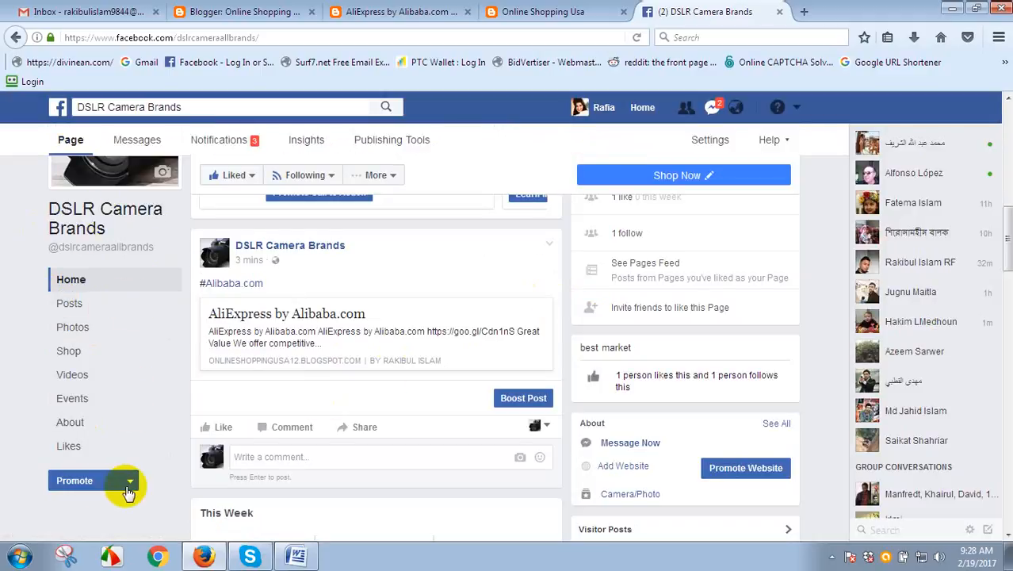
# - Look through the page's promotion options and the list of recent messages, closing both
pyautogui.click(87, 484)
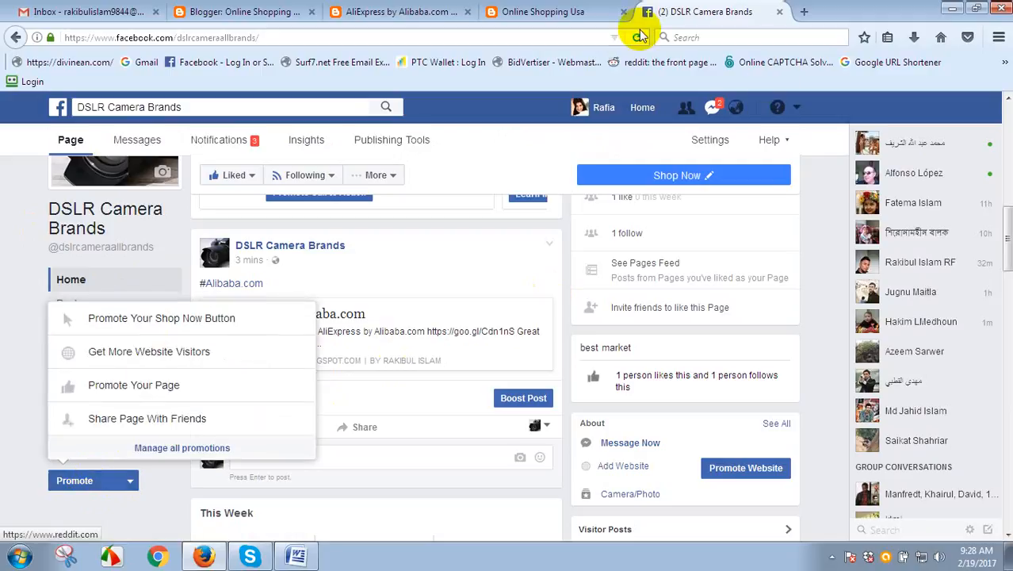
pyautogui.click(604, 197)
pyautogui.click(712, 112)
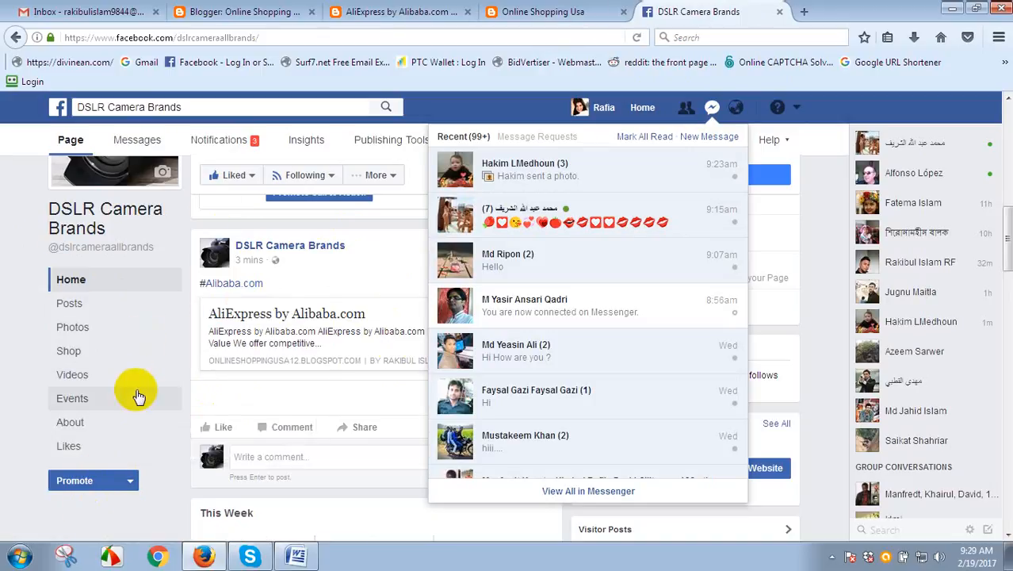
pyautogui.click(129, 477)
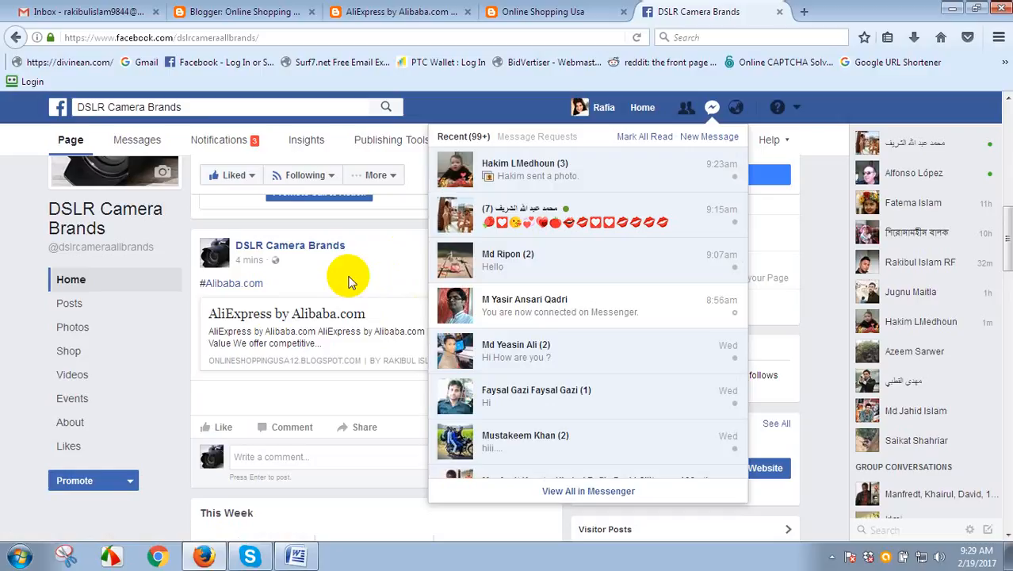
pyautogui.click(799, 187)
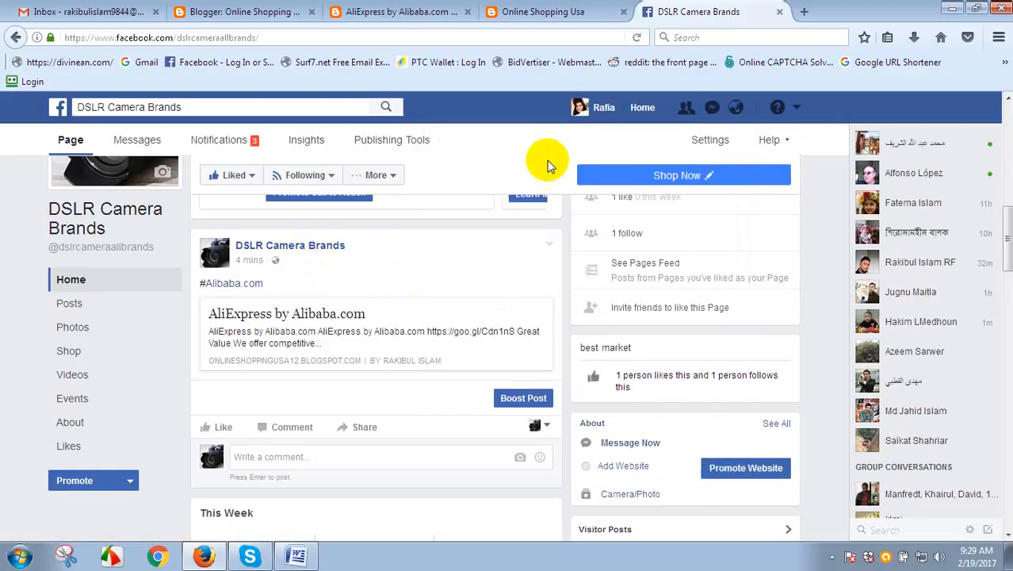
pyautogui.click(375, 175)
pyautogui.click(384, 236)
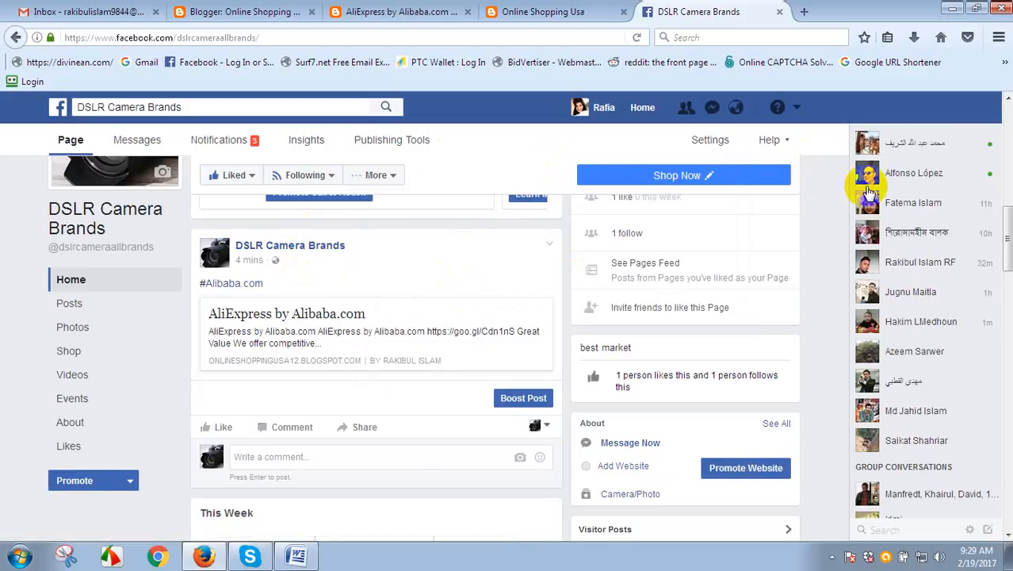
pyautogui.moveTo(1006, 230); pyautogui.dragTo(1007, 121)
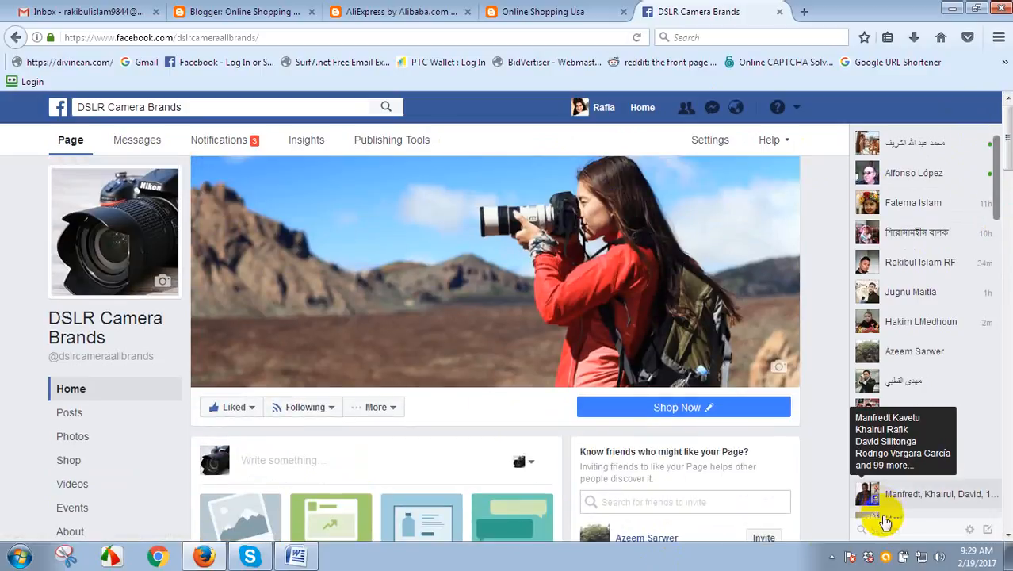